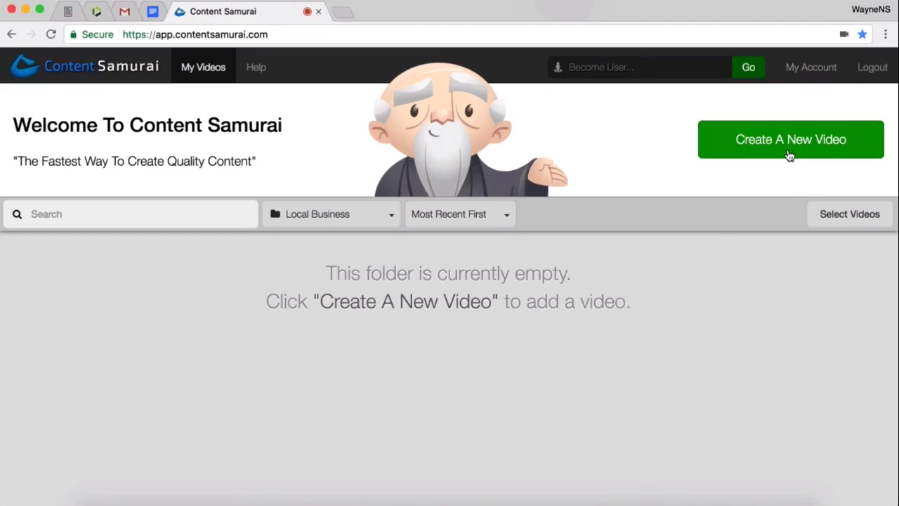
# - Create a new video in the Local Business folder and title it "Pizza"
pyautogui.moveTo(791, 155); pyautogui.dragTo(645, 320)
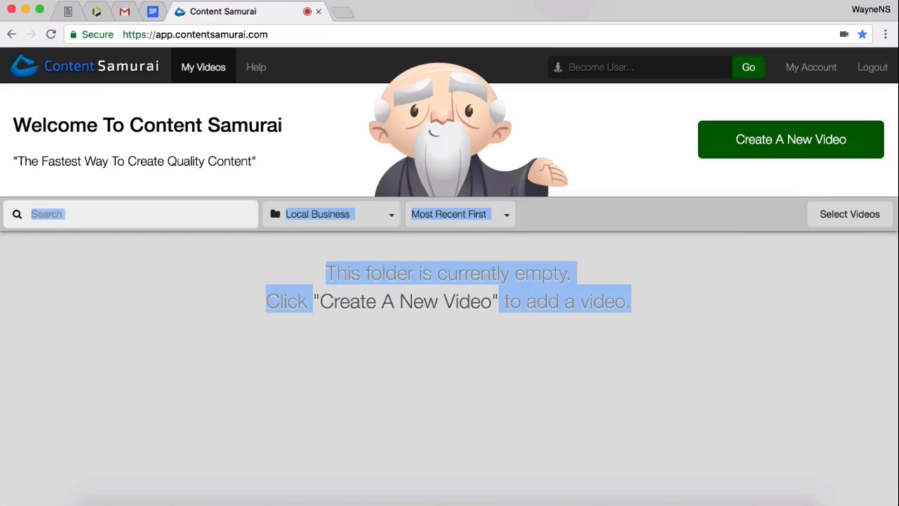
pyautogui.click(644, 322)
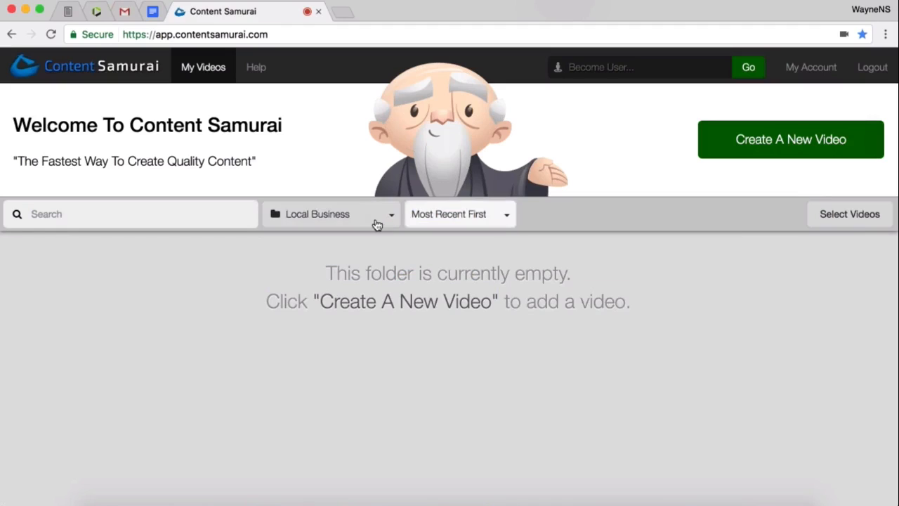
pyautogui.click(838, 144)
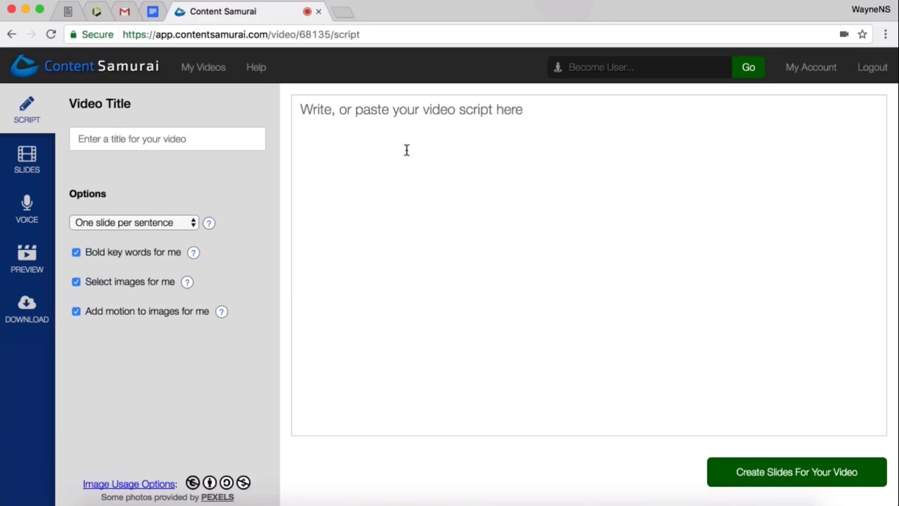
pyautogui.click(167, 139)
pyautogui.write('Pizza')
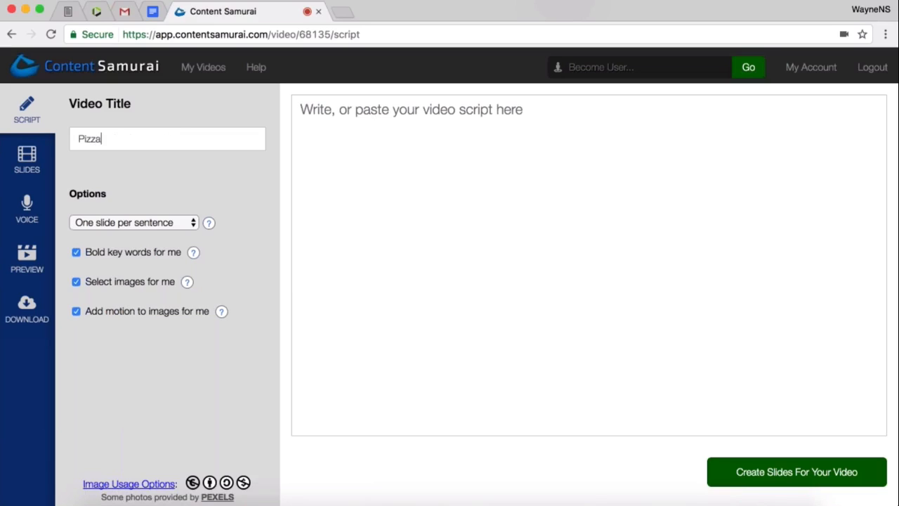
# - Paste the copied Giuseppi's Pizza promotional text as the video script and create the slides from it
pyautogui.click(345, 147)
pyautogui.rightClick(309, 107)
pyautogui.click(337, 179)
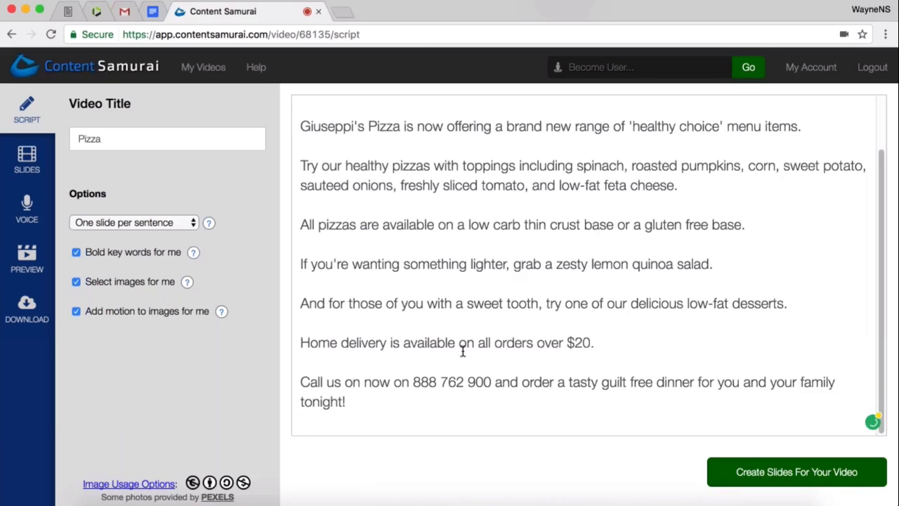
pyautogui.scroll(2, 463, 351)
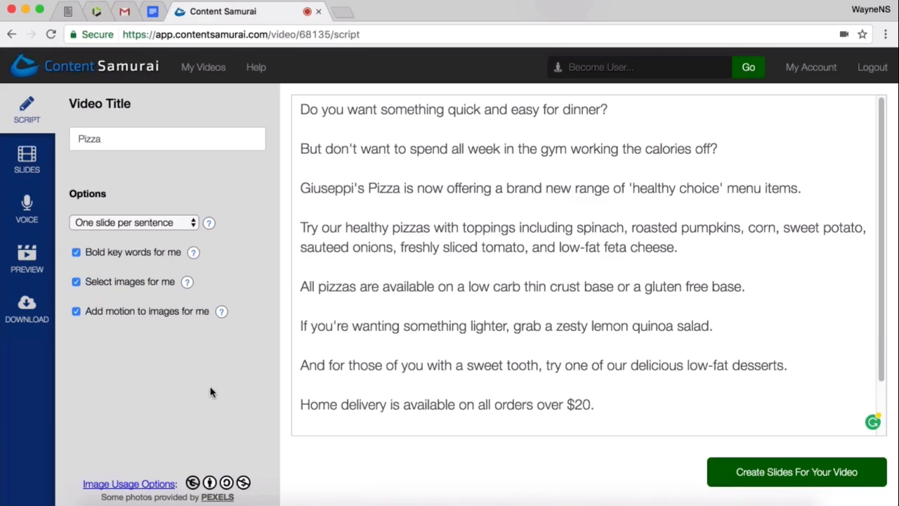
pyautogui.click(803, 482)
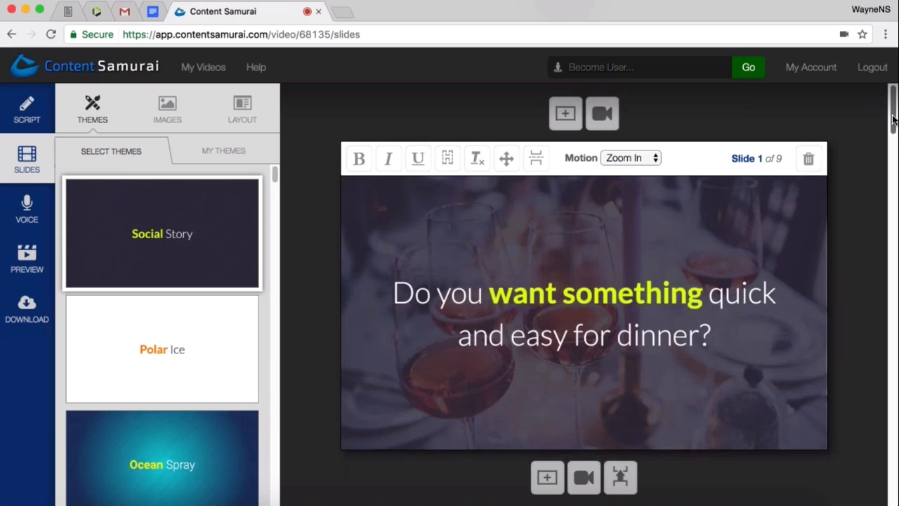
# - Split slide 4, the healthy pizza toppings sentence, with a slide break after "corn,"
pyautogui.scroll(-1, 894, 119)
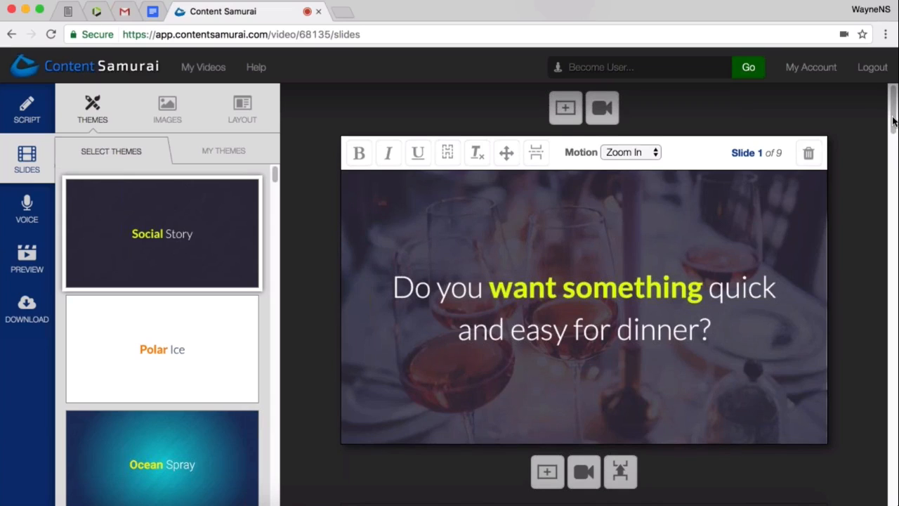
pyautogui.moveTo(894, 119); pyautogui.dragTo(894, 180)
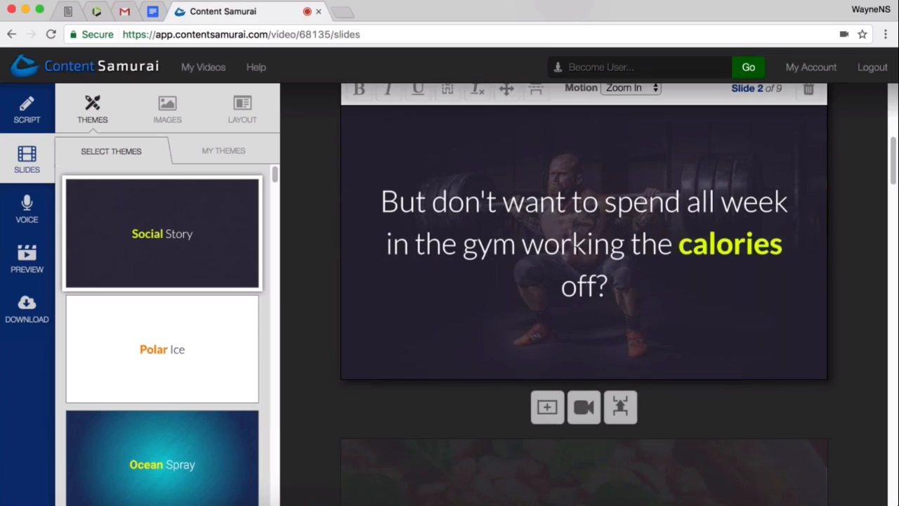
pyautogui.moveTo(896, 160); pyautogui.dragTo(895, 188)
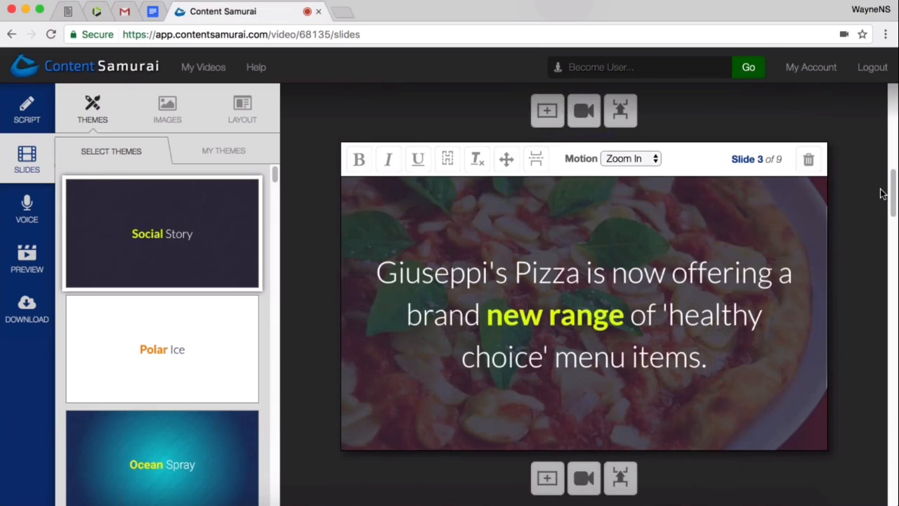
pyautogui.moveTo(894, 201); pyautogui.dragTo(895, 245)
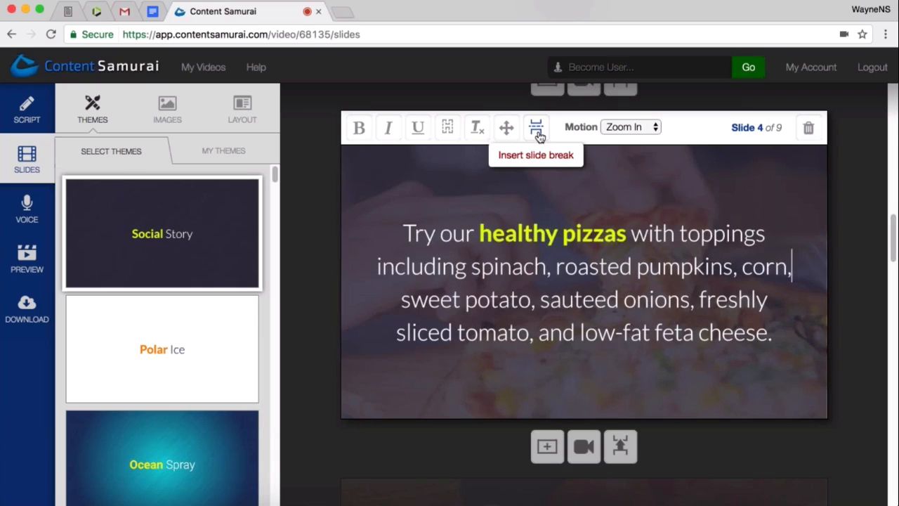
pyautogui.click(538, 134)
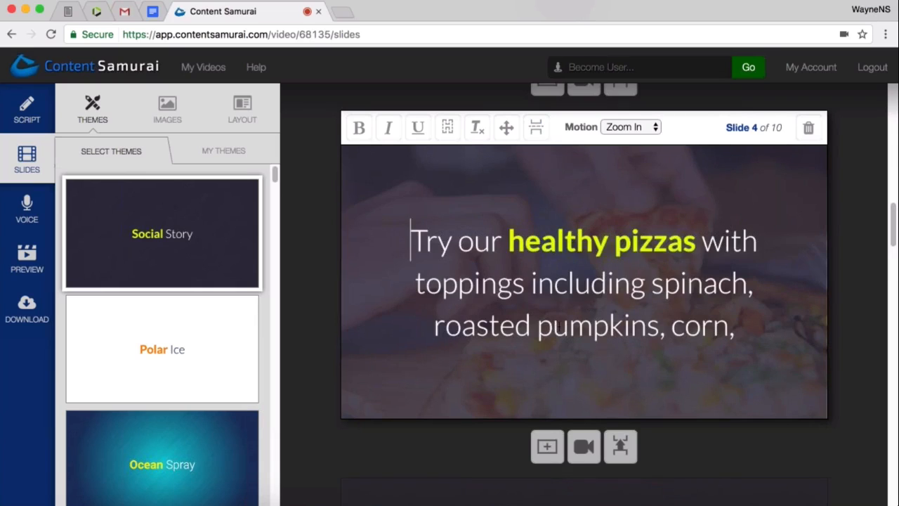
# - Find images for "tomato" and apply the photo of tomatoes, red peppers and garlic on a cutting board to slide 5
pyautogui.scroll(-1, 557, 327)
pyautogui.scroll(-10, 499, 281)
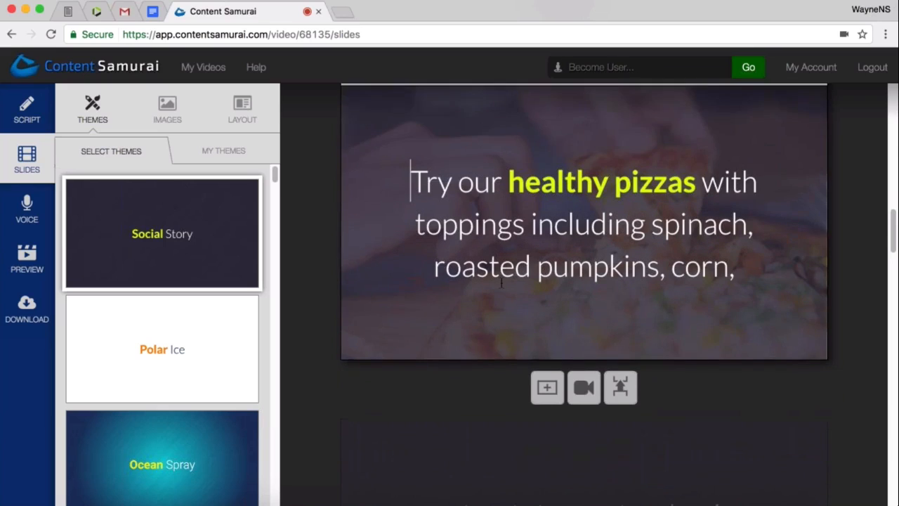
pyautogui.scroll(-1, 498, 279)
pyautogui.click(549, 267)
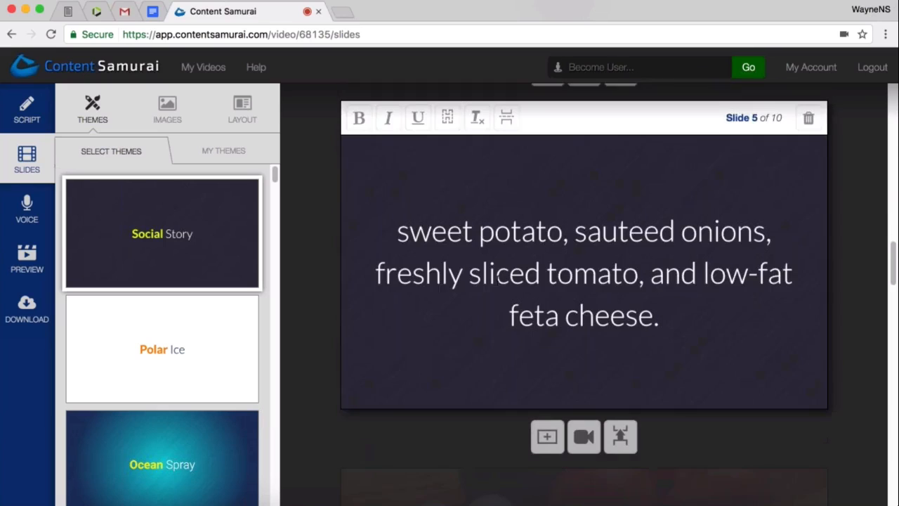
pyautogui.click(172, 117)
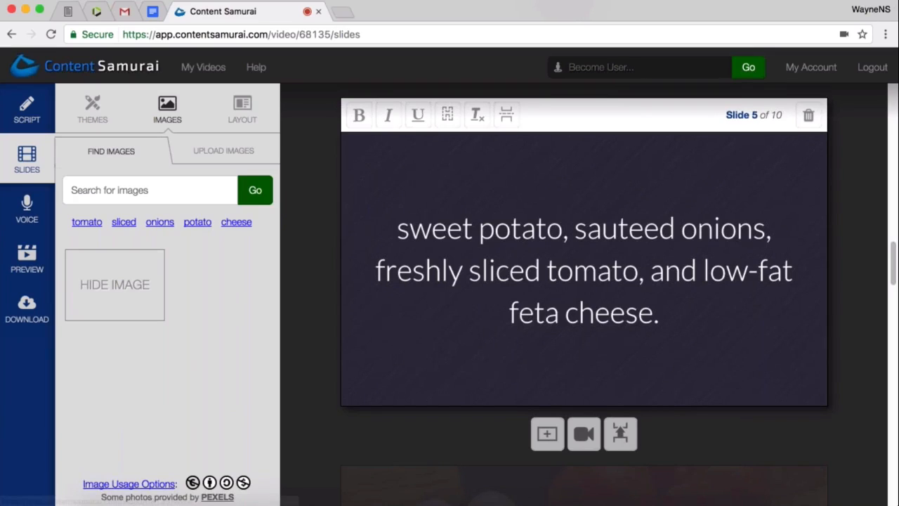
pyautogui.click(87, 222)
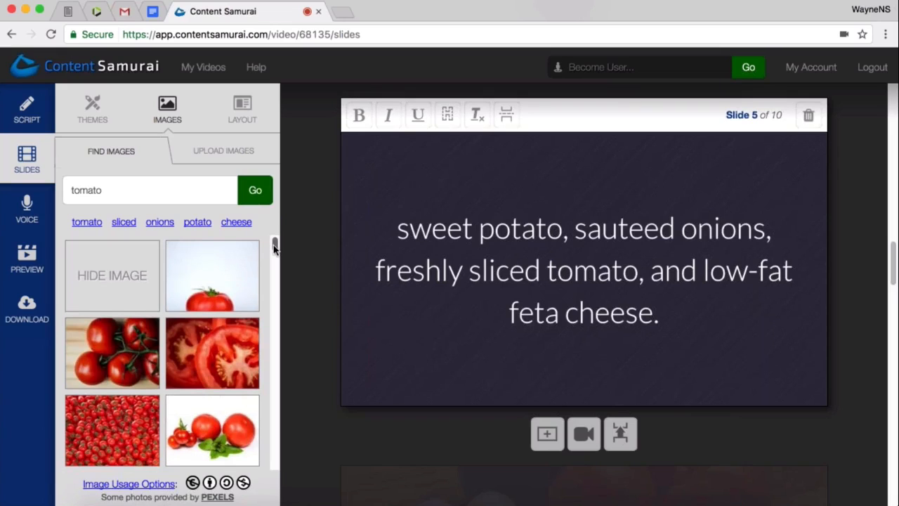
pyautogui.moveTo(274, 243); pyautogui.dragTo(278, 291)
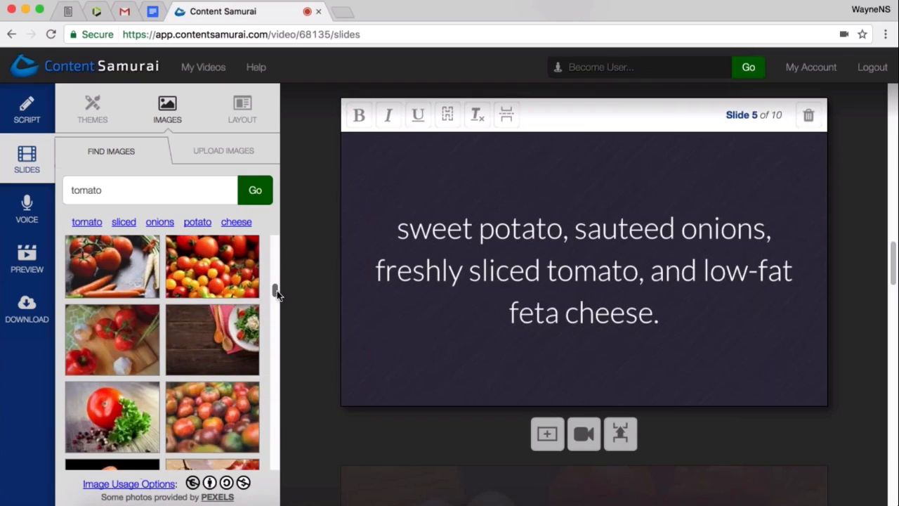
pyautogui.click(100, 348)
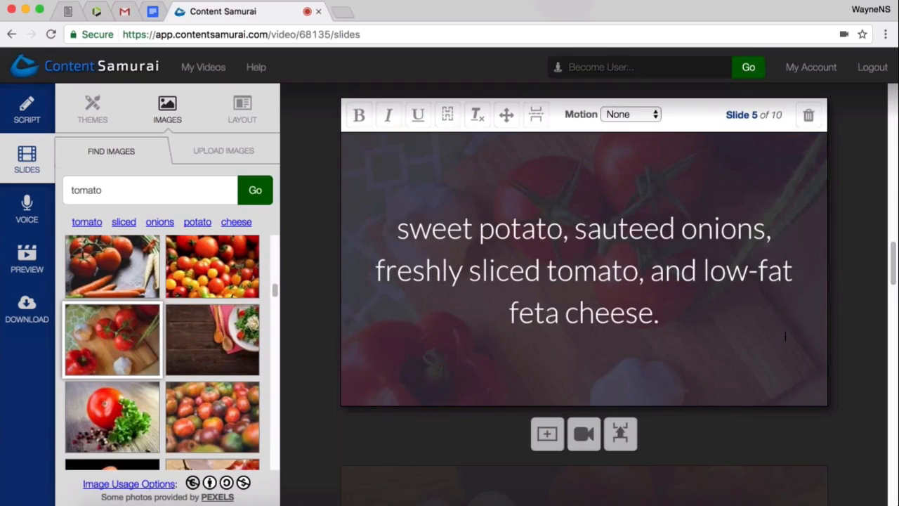
# - Make the words "low-fat" bold in the text of slide 5
pyautogui.scroll(-1, 786, 336)
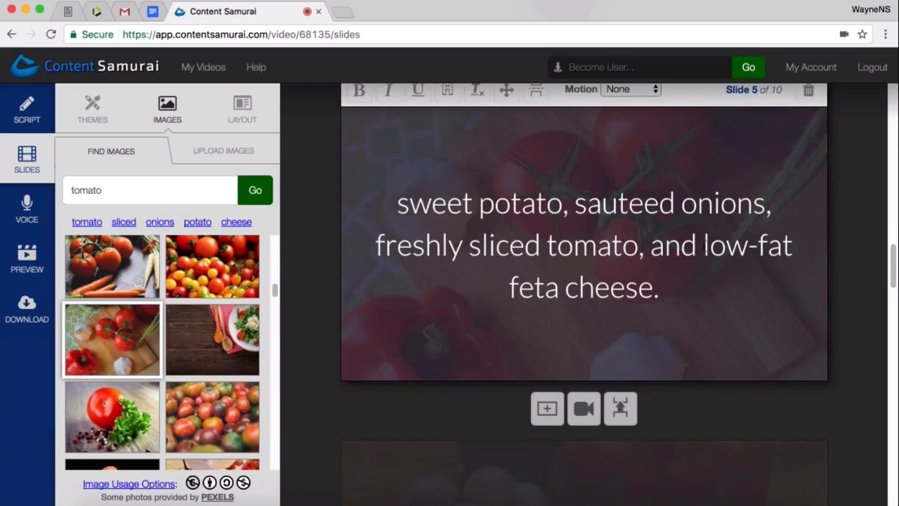
pyautogui.moveTo(705, 246); pyautogui.dragTo(792, 245)
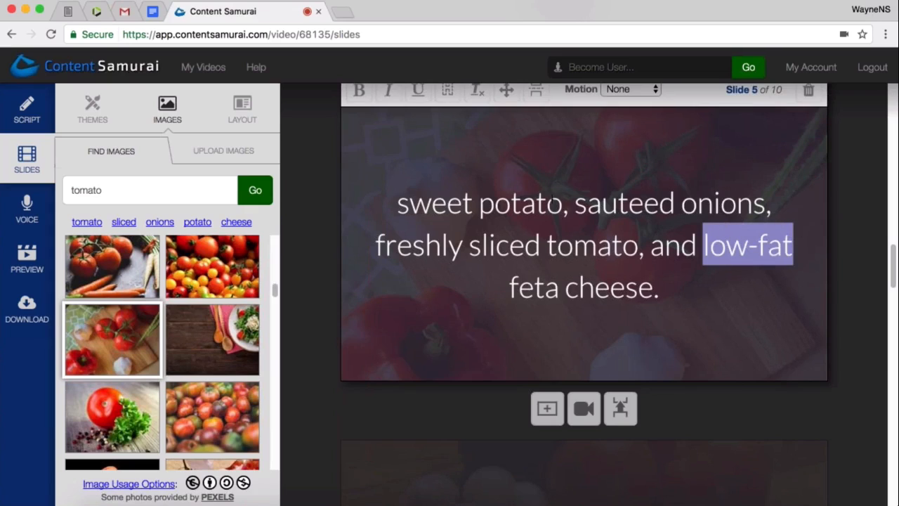
pyautogui.click(359, 98)
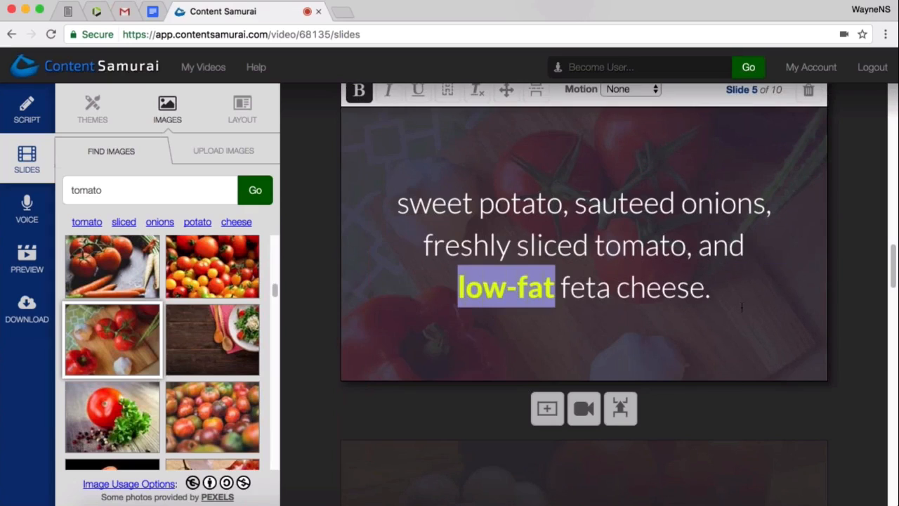
pyautogui.click(742, 307)
# - Review the text, highlighted keywords and background images of the remaining slides, from slide 6 through slide 10
pyautogui.scroll(-2, 838, 293)
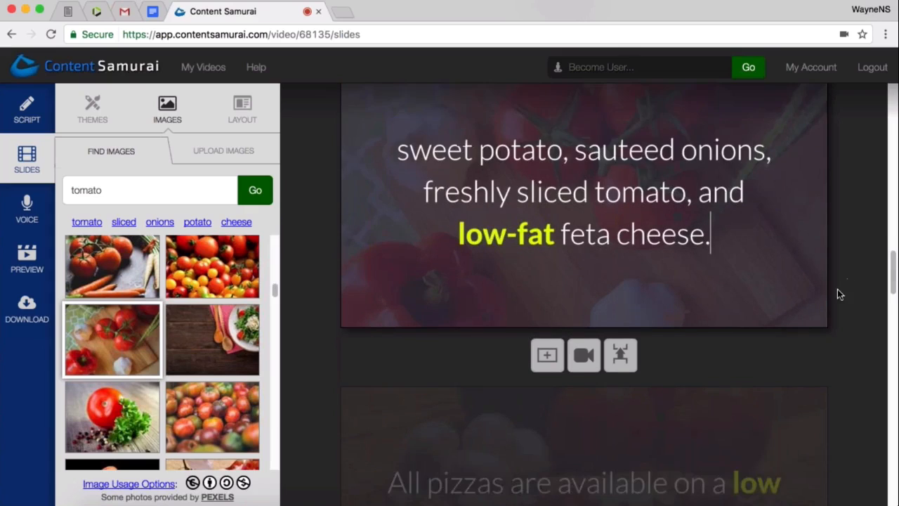
pyautogui.scroll(-8, 836, 304)
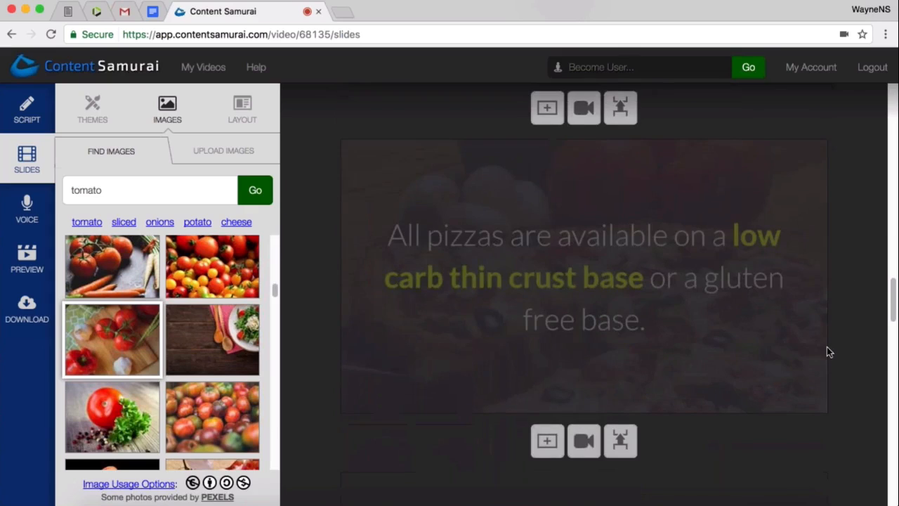
pyautogui.scroll(-6, 827, 345)
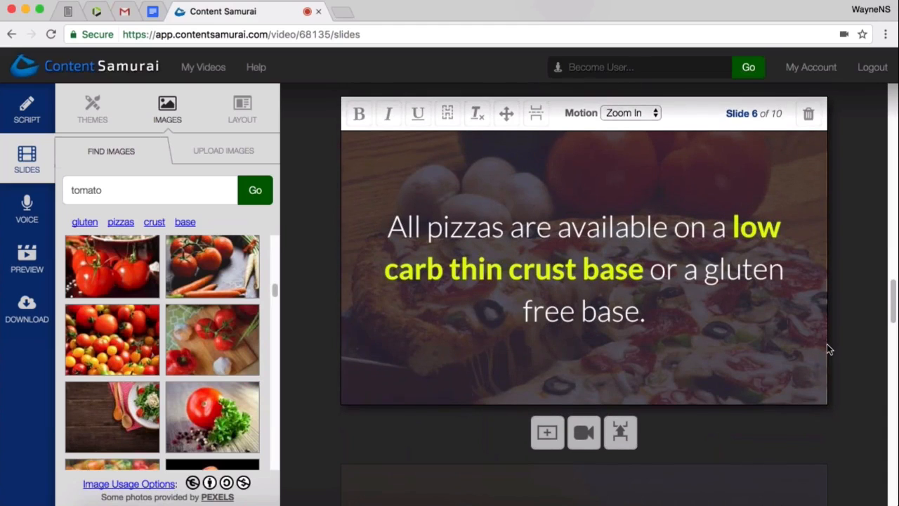
pyautogui.scroll(-3, 827, 341)
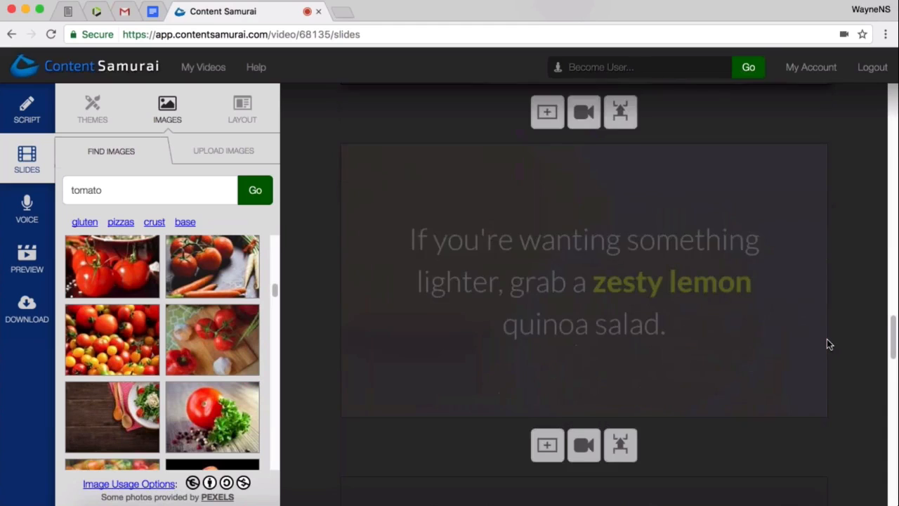
pyautogui.scroll(-3, 827, 339)
pyautogui.scroll(-6, 814, 338)
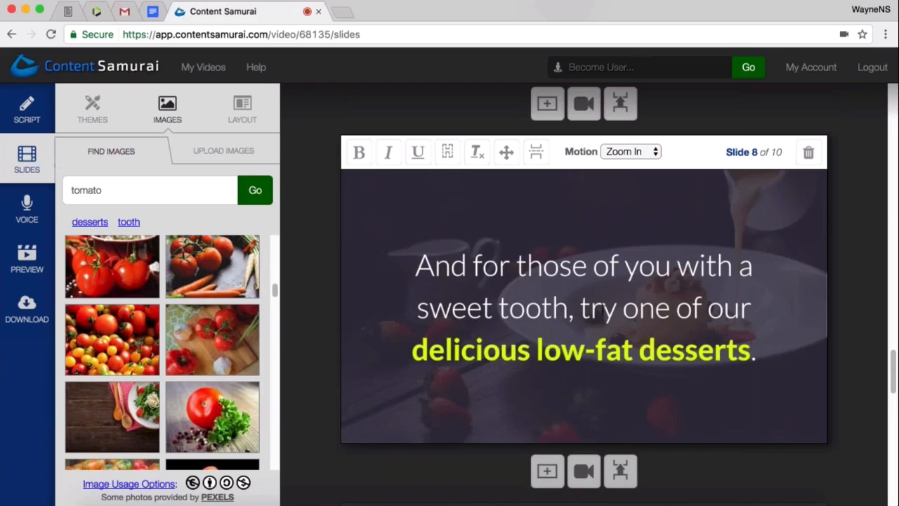
pyautogui.scroll(-6, 607, 319)
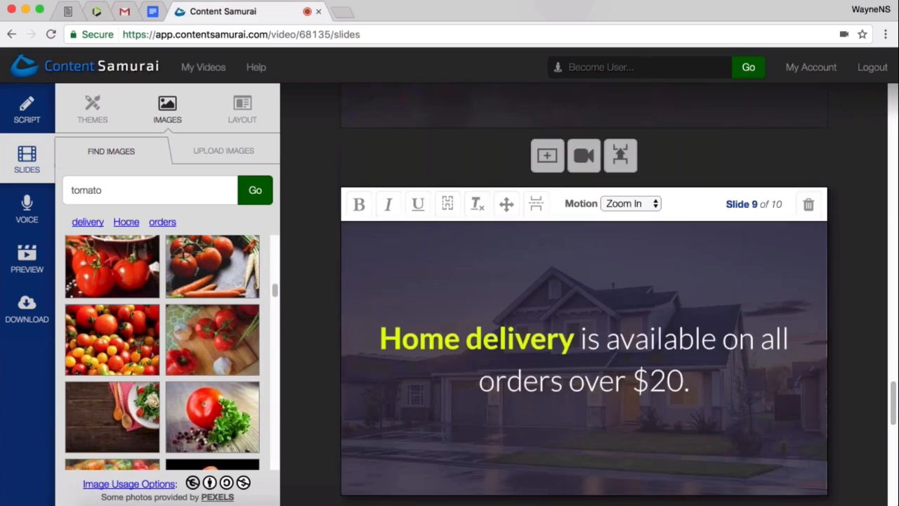
pyautogui.scroll(-7, 607, 318)
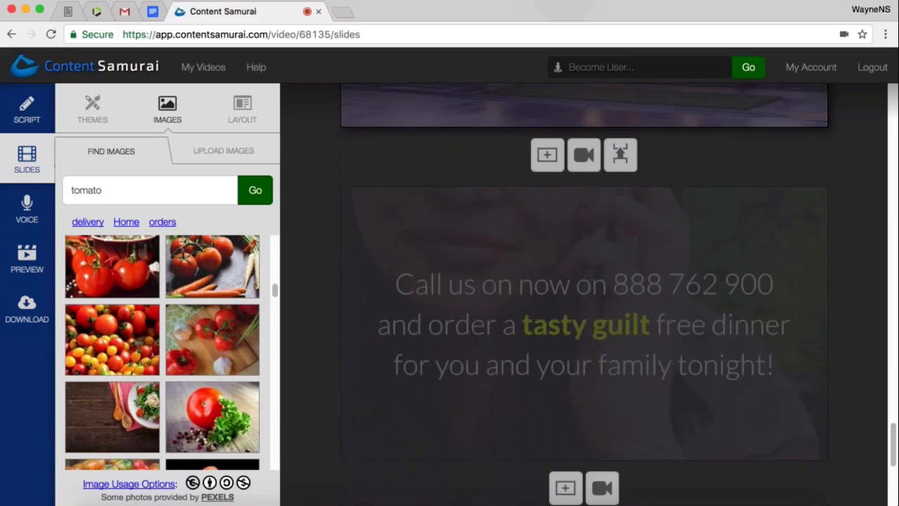
pyautogui.scroll(-2, 607, 319)
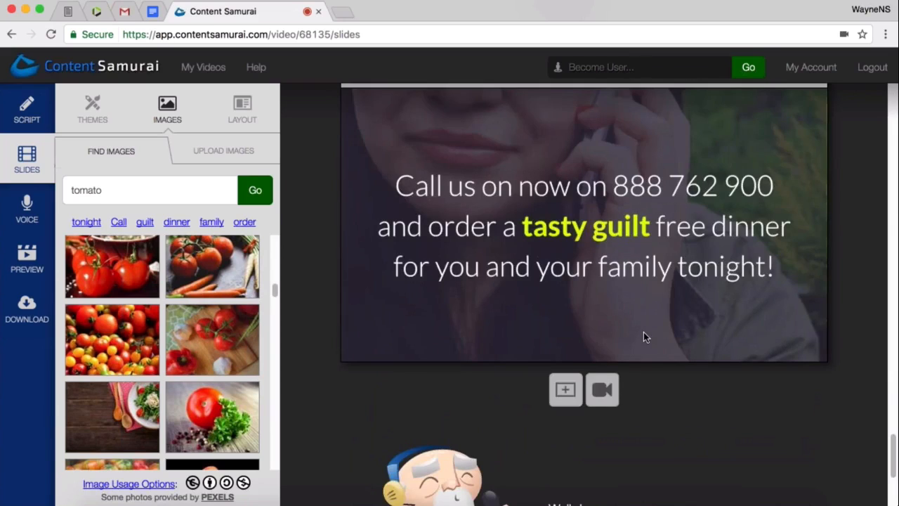
pyautogui.scroll(-5, 643, 332)
# - Continue with the music-only voice track, generate the video preview and play it
pyautogui.click(652, 338)
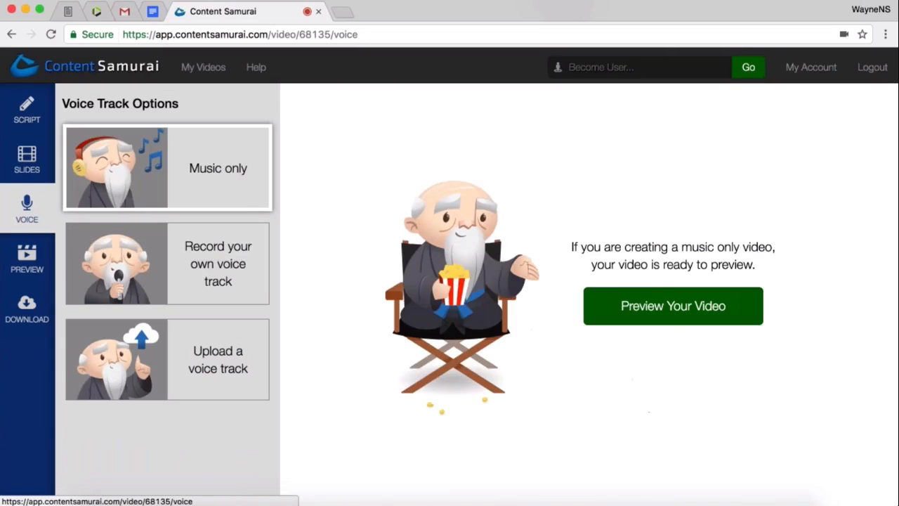
pyautogui.click(667, 323)
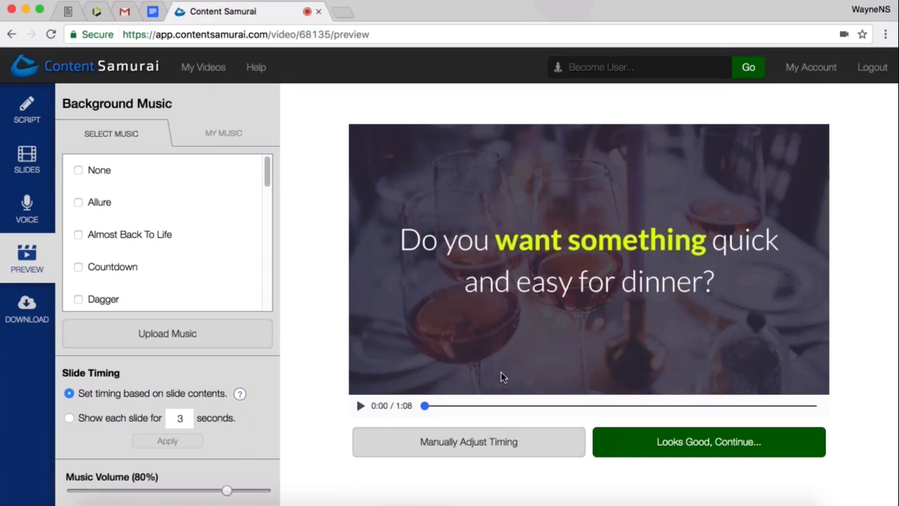
pyautogui.click(360, 407)
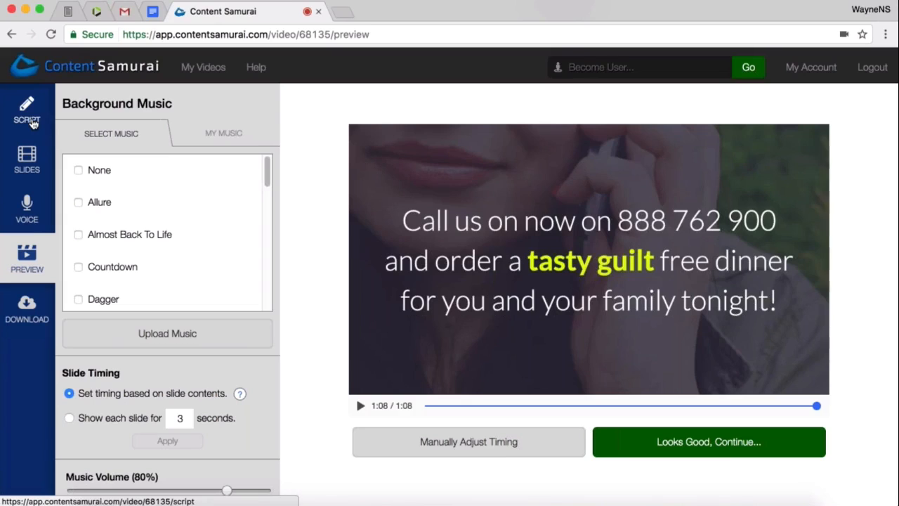
# - Return to the video's script and read the warning about making changes to it
pyautogui.click(31, 123)
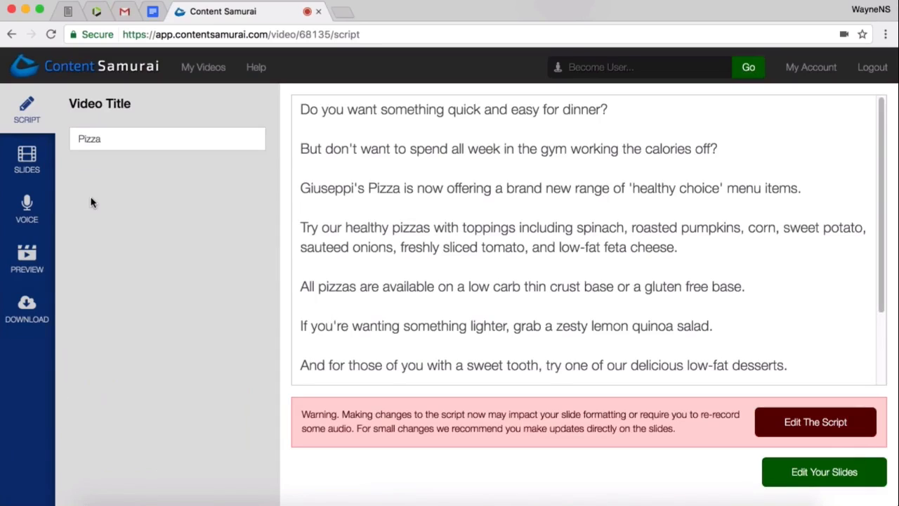
pyautogui.moveTo(709, 414); pyautogui.dragTo(302, 415)
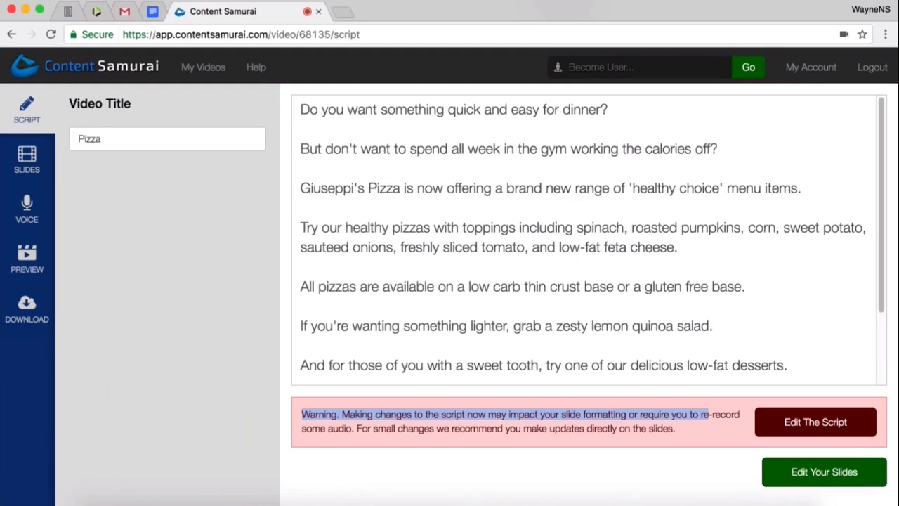
pyautogui.moveTo(709, 415); pyautogui.dragTo(323, 338)
pyautogui.click(325, 345)
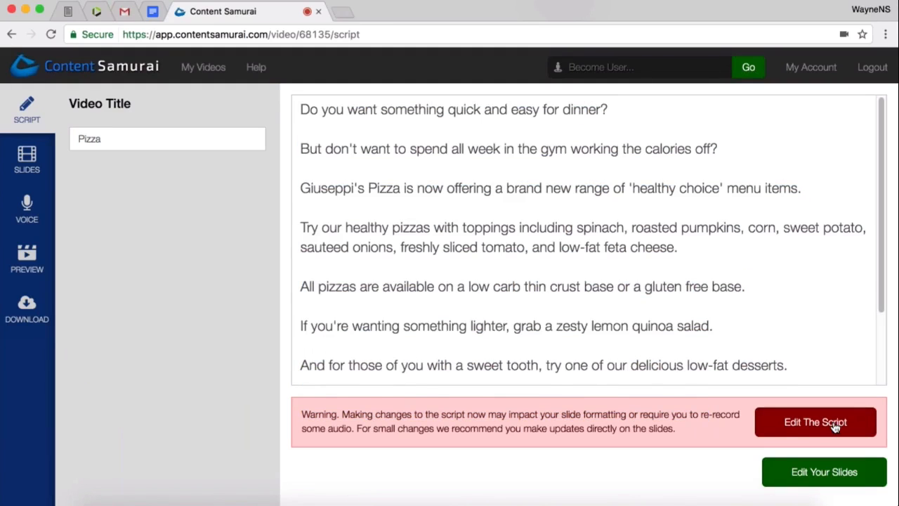
# - Unlock the script for editing and create the video's slides with automatic bold keywords, image selection and image motion enabled
pyautogui.click(792, 422)
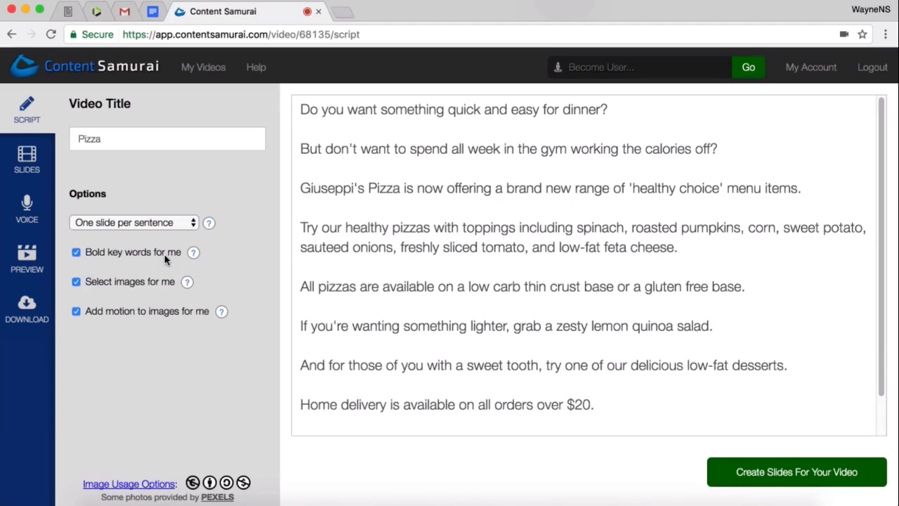
pyautogui.moveTo(192, 252)
pyautogui.moveTo(188, 284)
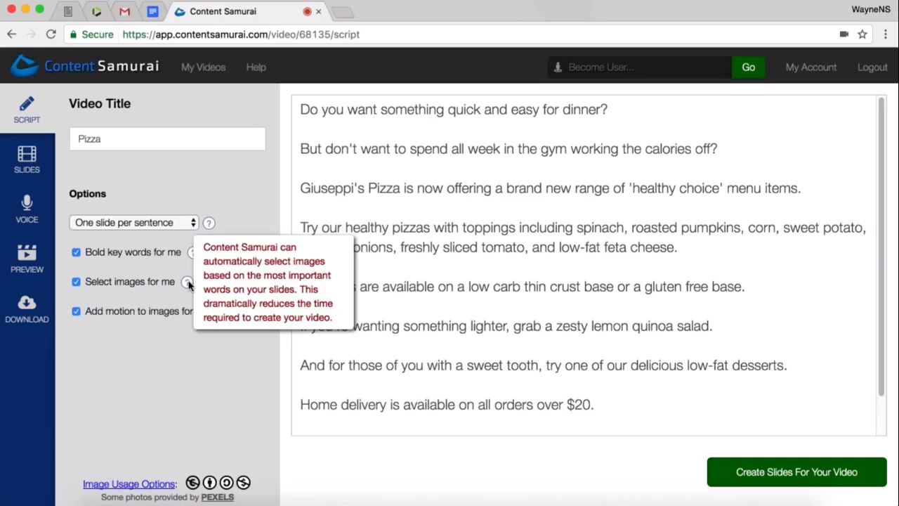
pyautogui.click(76, 252)
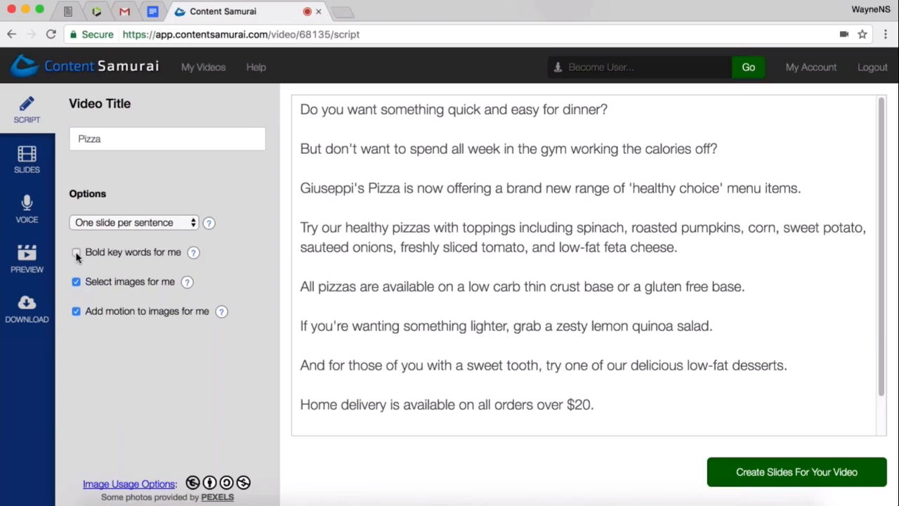
pyautogui.click(77, 253)
pyautogui.click(77, 283)
pyautogui.click(77, 283)
pyautogui.click(75, 313)
pyautogui.click(77, 313)
pyautogui.click(779, 477)
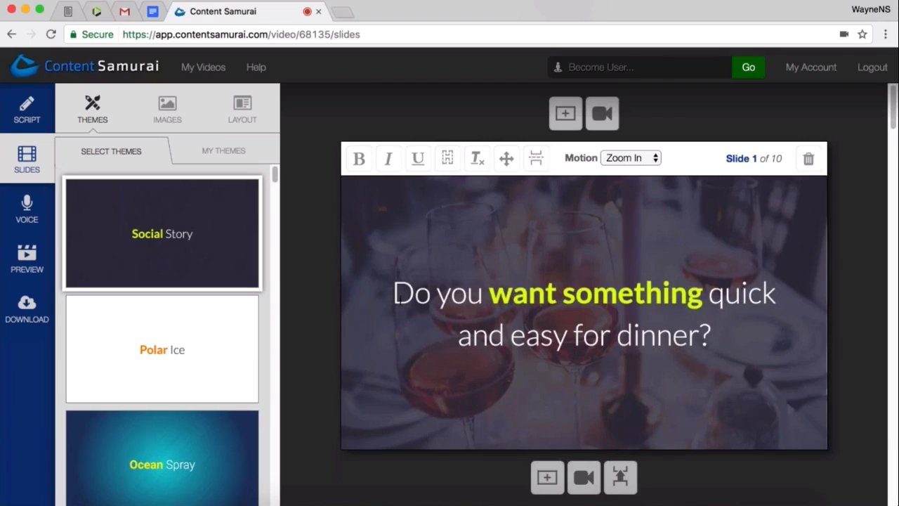
# - Remove the bold formatting from the word "want" on slide 1 and restore it
pyautogui.moveTo(394, 294); pyautogui.dragTo(742, 335)
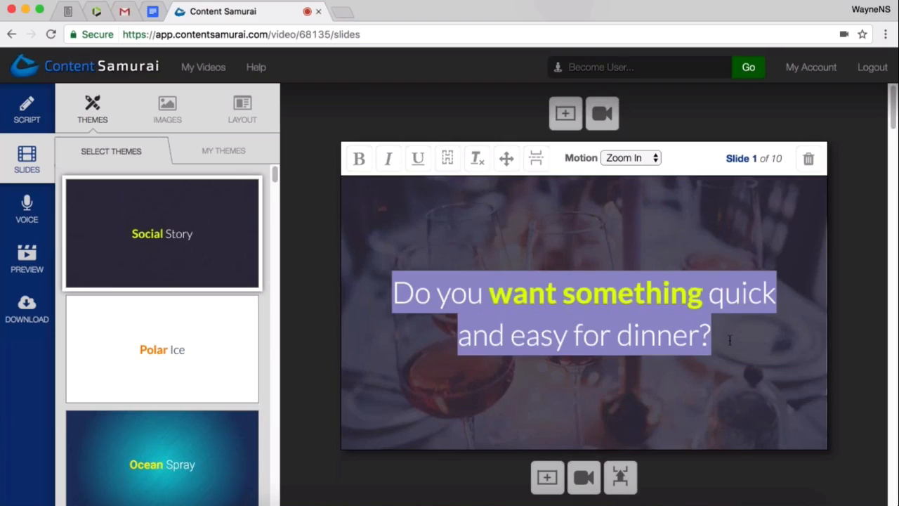
pyautogui.click(728, 338)
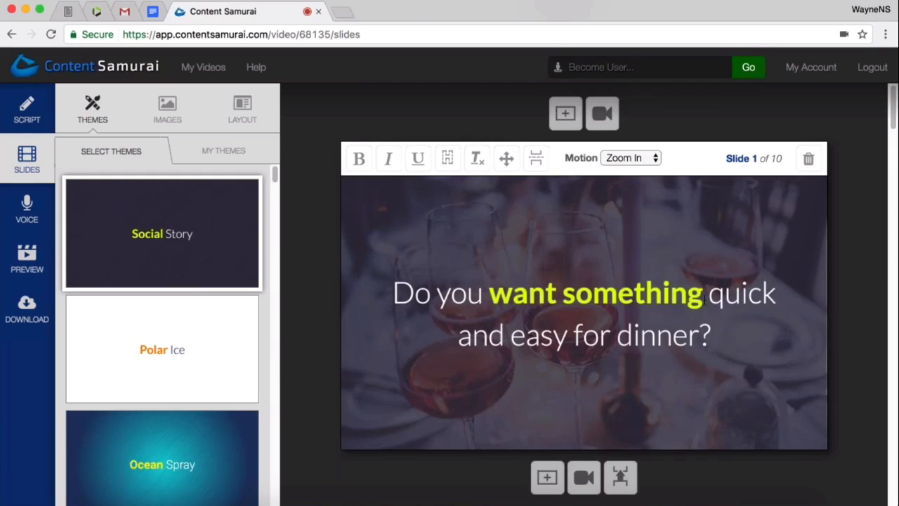
pyautogui.moveTo(703, 294); pyautogui.dragTo(490, 295)
pyautogui.hotkey('ctrl', 'b')
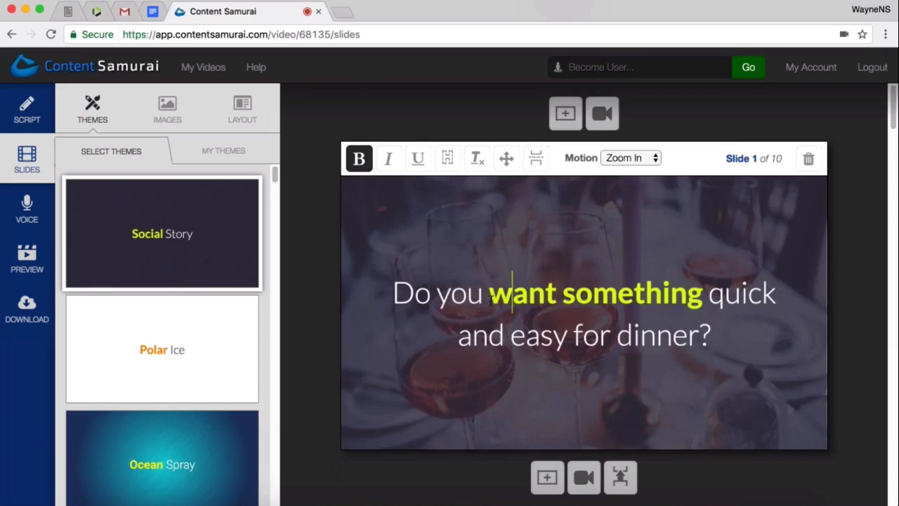
pyautogui.click(528, 299)
pyautogui.doubleClick(528, 299)
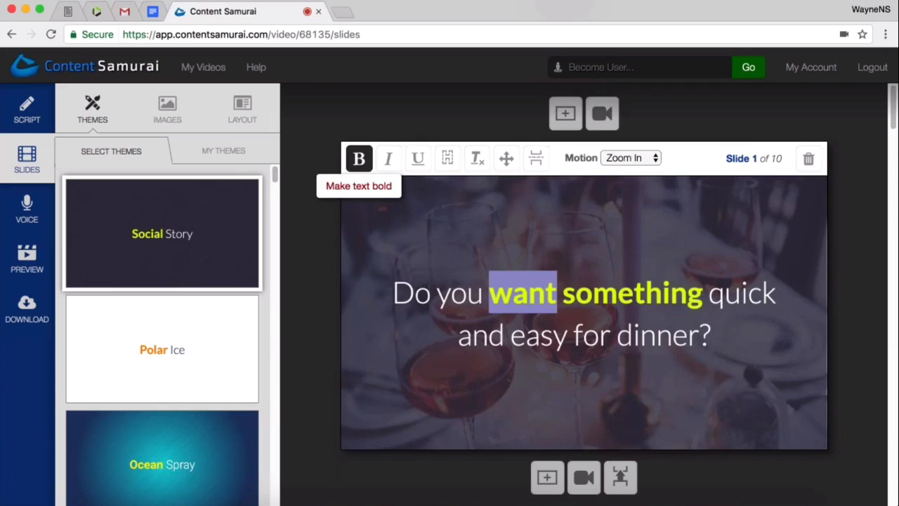
pyautogui.click(359, 159)
pyautogui.click(359, 159)
pyautogui.click(576, 301)
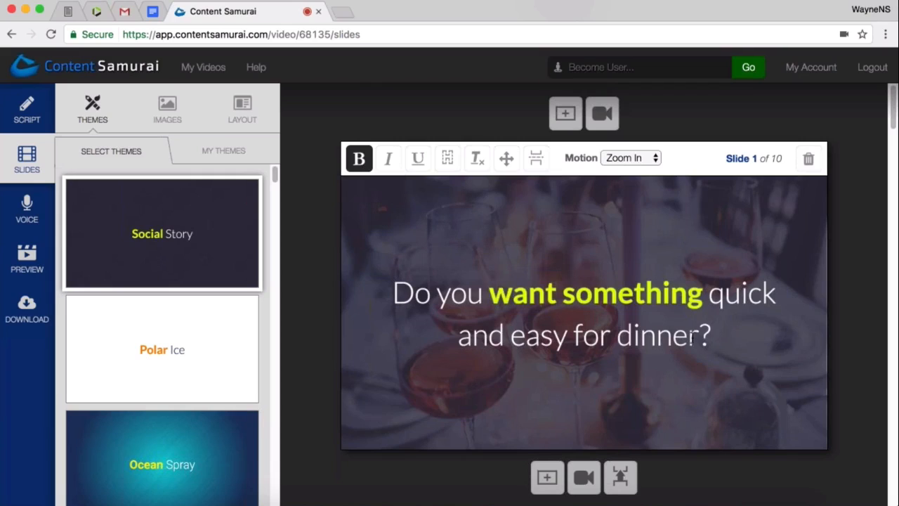
# - Format the words "easy for dinner" on slide 1 as bold, italic and underlined
pyautogui.moveTo(700, 336); pyautogui.dragTo(509, 337)
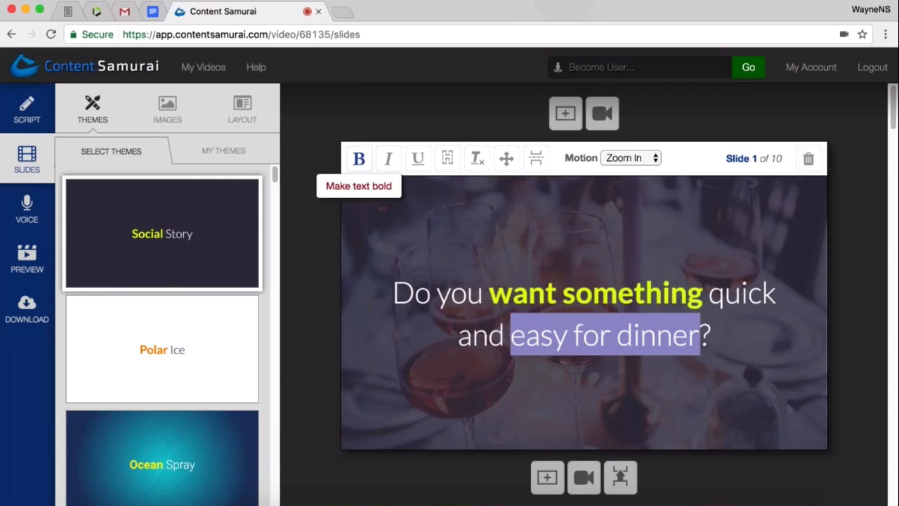
pyautogui.click(359, 159)
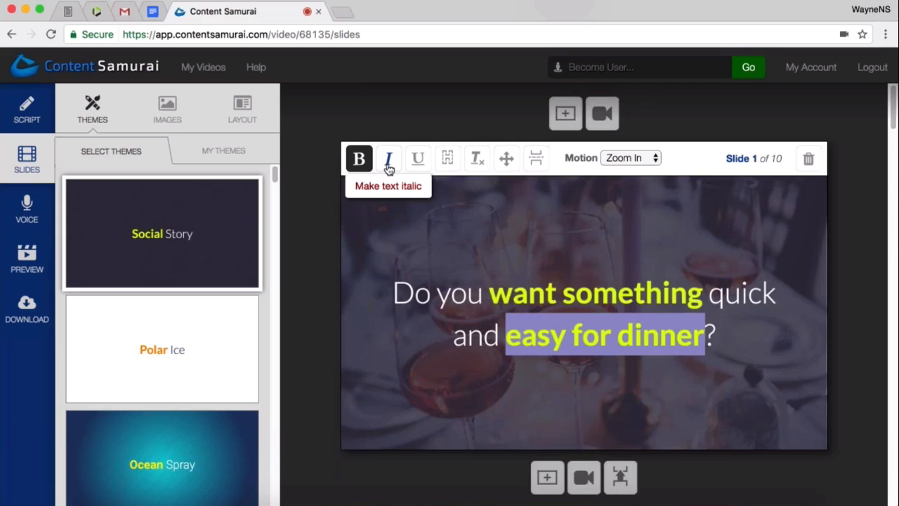
pyautogui.click(388, 168)
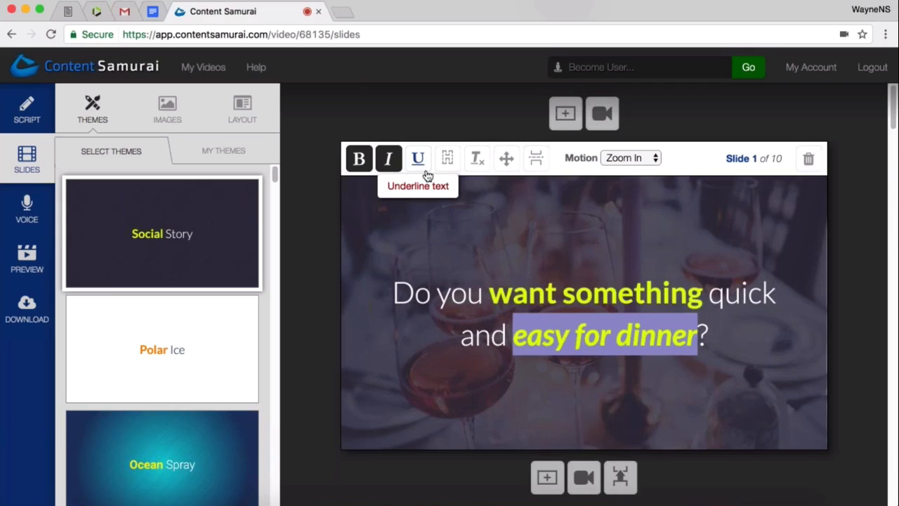
pyautogui.click(419, 162)
# - Remove the underline, italic and bold formatting from "easy for dinner" on slide 1
pyautogui.click(415, 165)
pyautogui.click(389, 160)
pyautogui.click(359, 160)
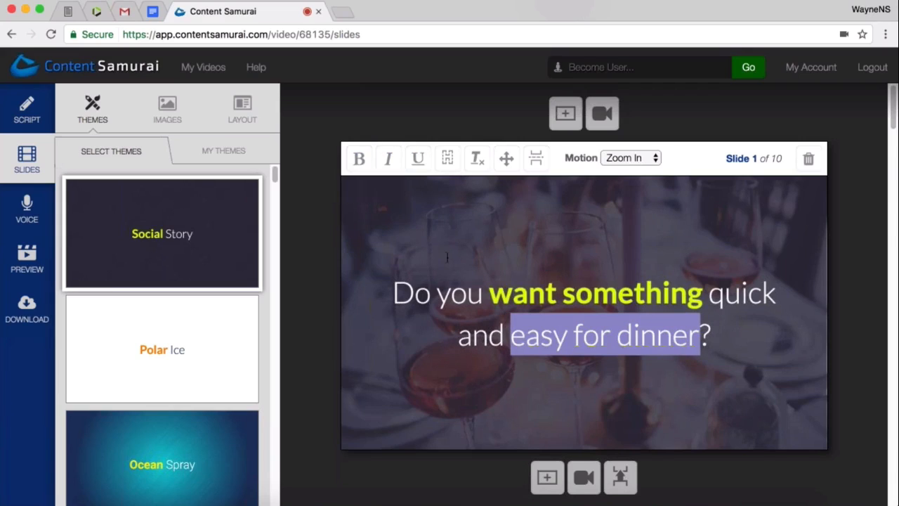
pyautogui.click(601, 335)
pyautogui.click(713, 336)
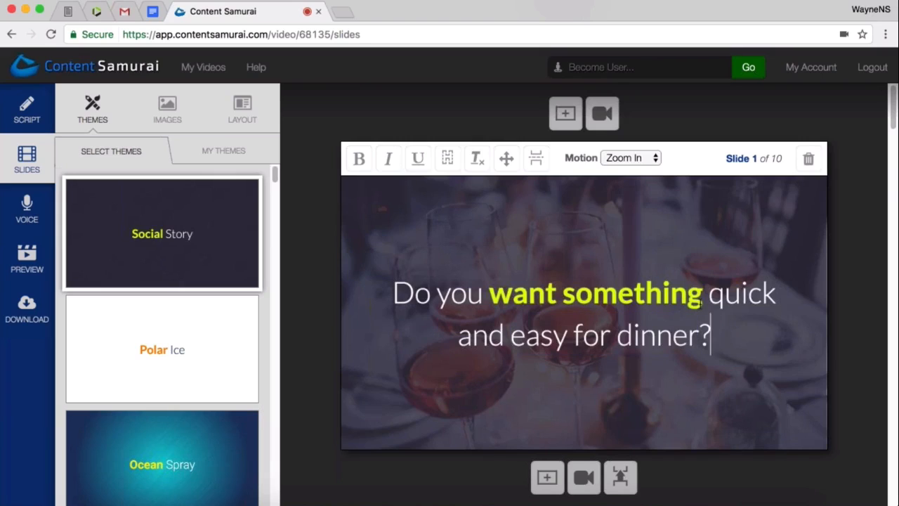
# - Remove the bold formatting from "want something" on slide 1 and make both words bold again
pyautogui.doubleClick(585, 294)
pyautogui.moveTo(585, 293); pyautogui.dragTo(500, 295)
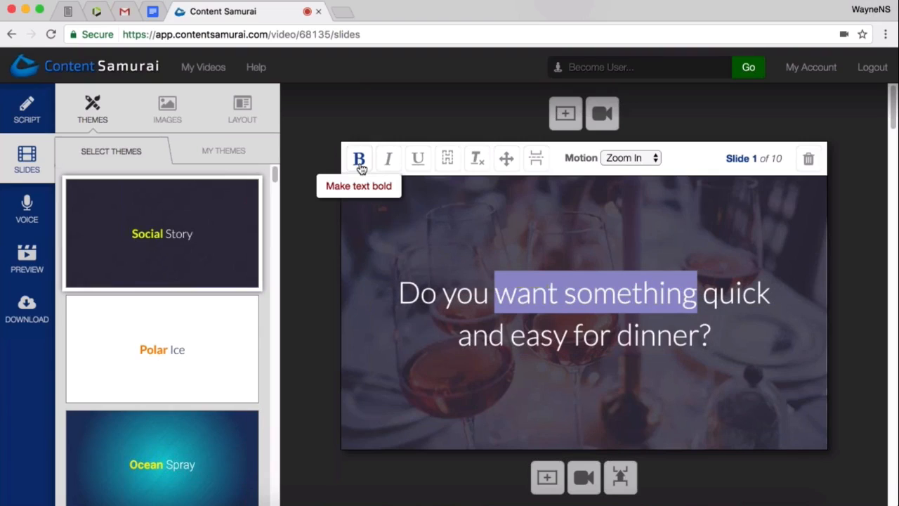
pyautogui.click(526, 371)
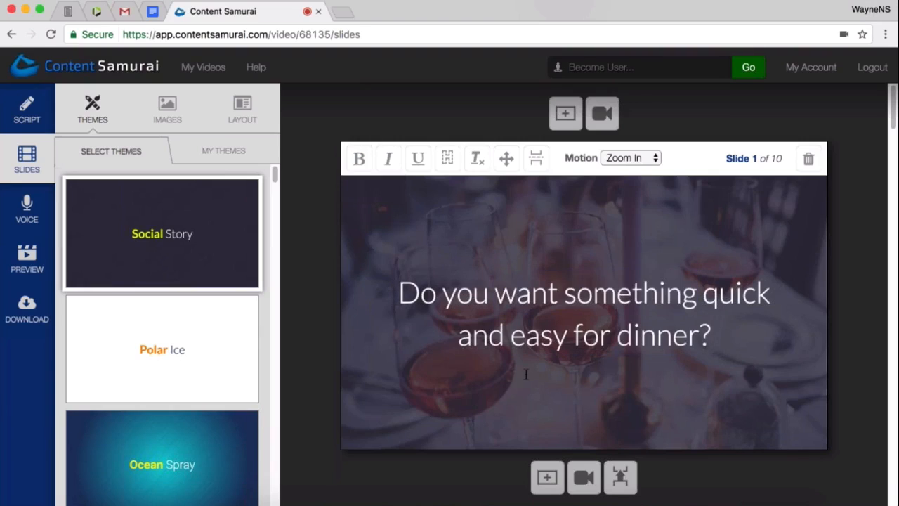
pyautogui.moveTo(696, 291); pyautogui.dragTo(502, 288)
pyautogui.press('super+b')
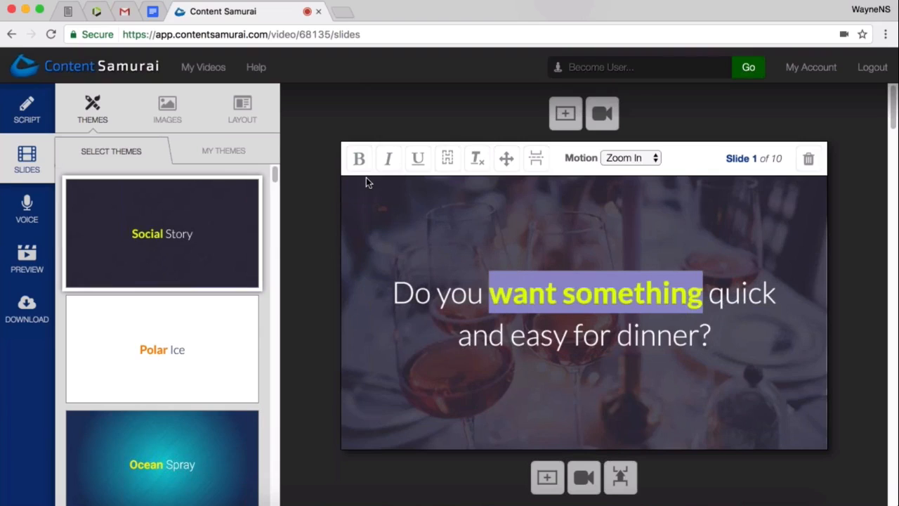
pyautogui.click(739, 334)
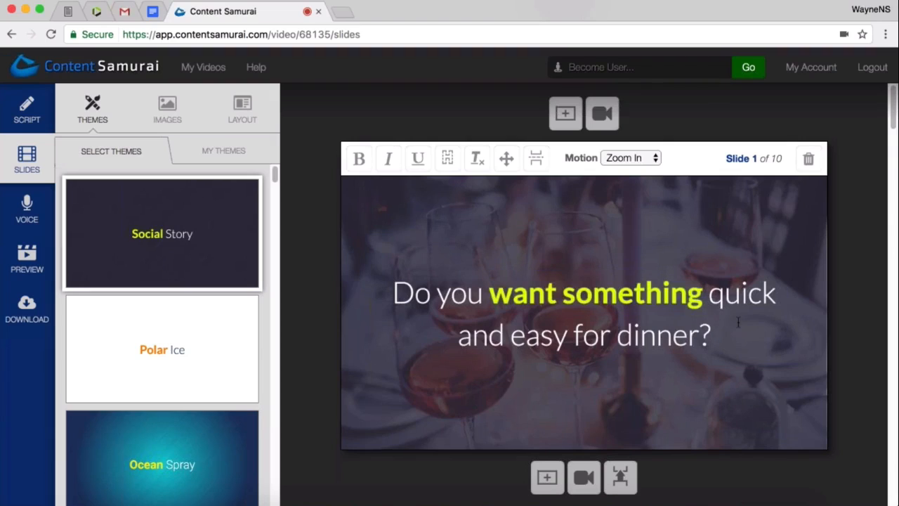
# - Open the image choices for slide 2 and find pictures for the suggested keyword "calories"
pyautogui.scroll(-2, 729, 325)
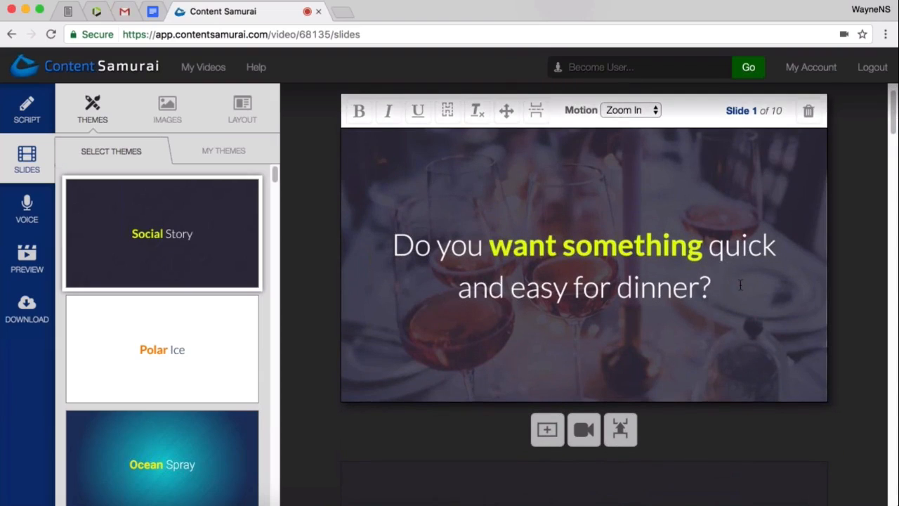
pyautogui.scroll(-3, 740, 283)
pyautogui.scroll(-1, 741, 283)
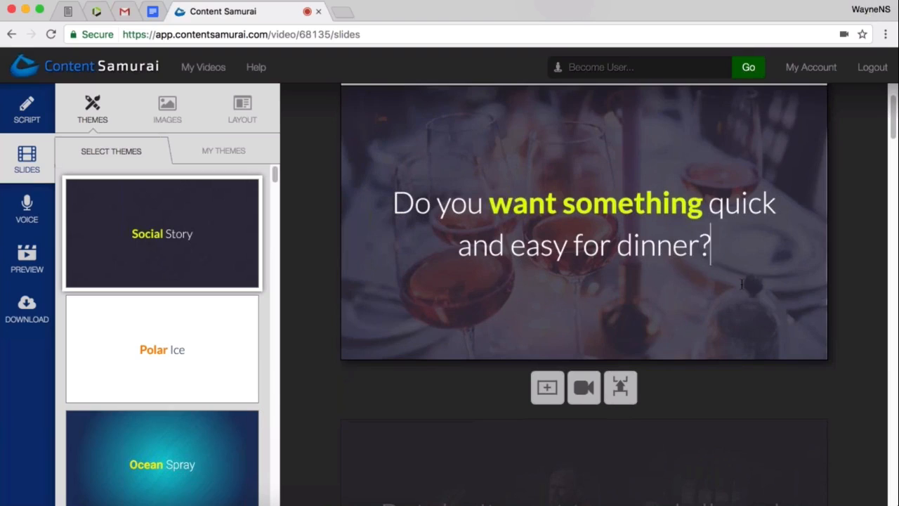
pyautogui.scroll(-1, 737, 290)
pyautogui.scroll(-10, 733, 314)
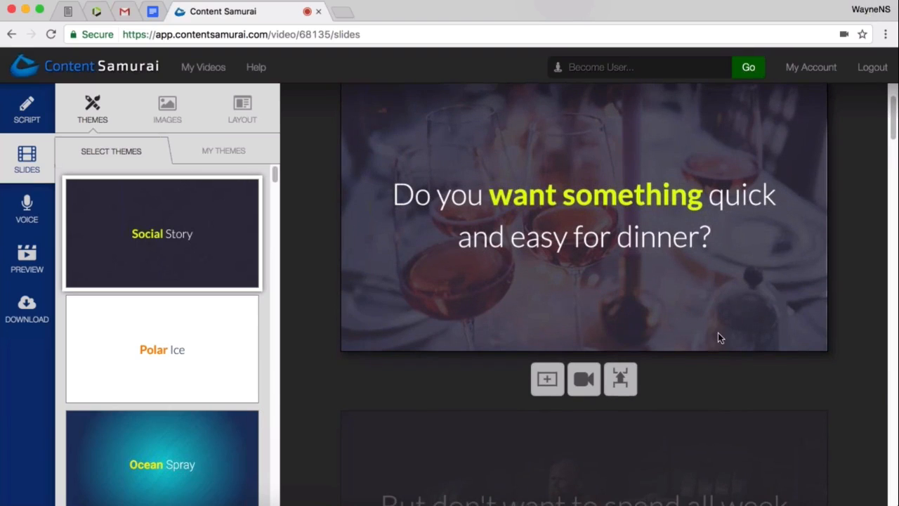
pyautogui.scroll(-7, 706, 353)
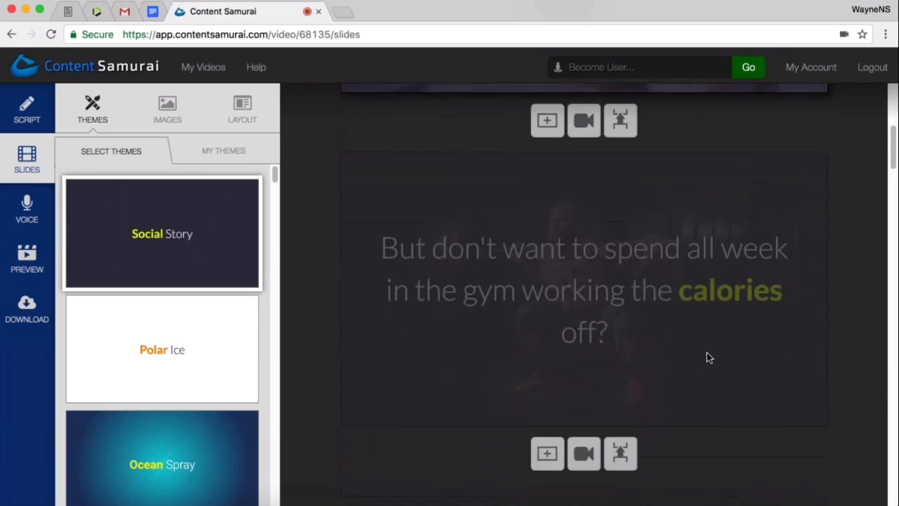
pyautogui.scroll(7, 690, 347)
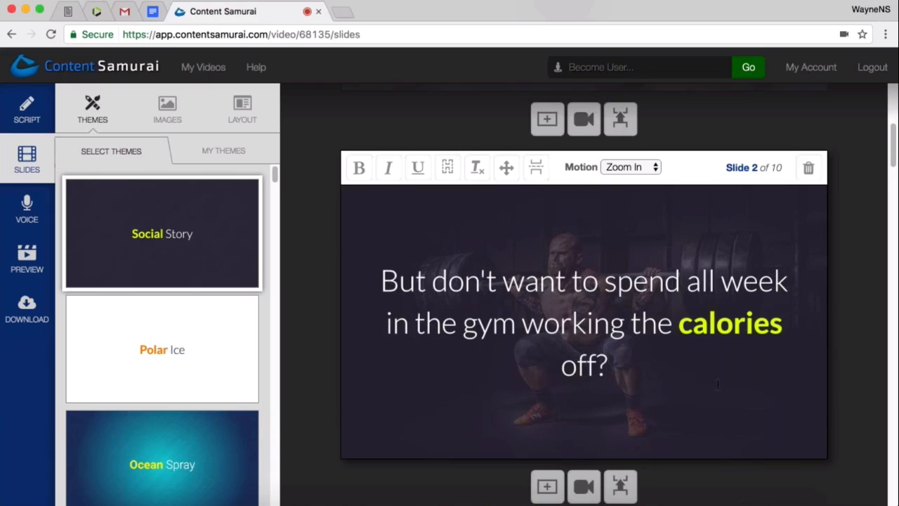
pyautogui.click(171, 121)
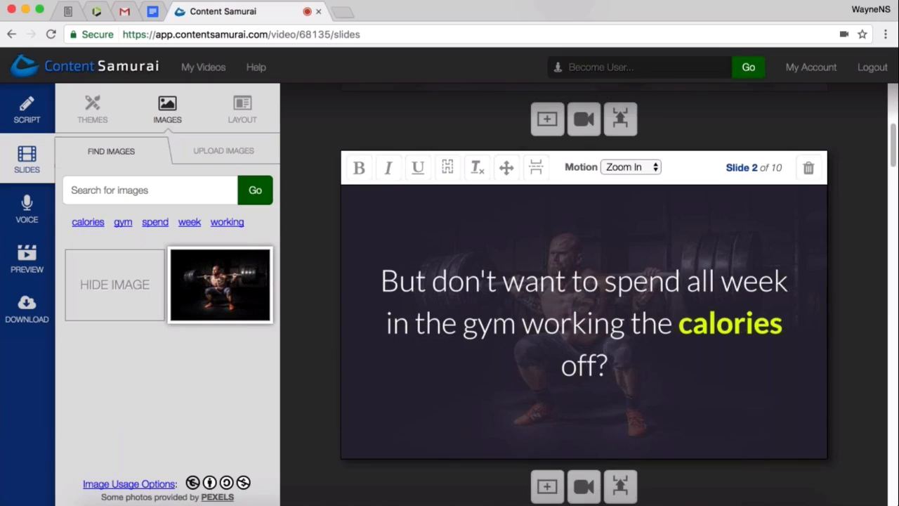
pyautogui.click(88, 222)
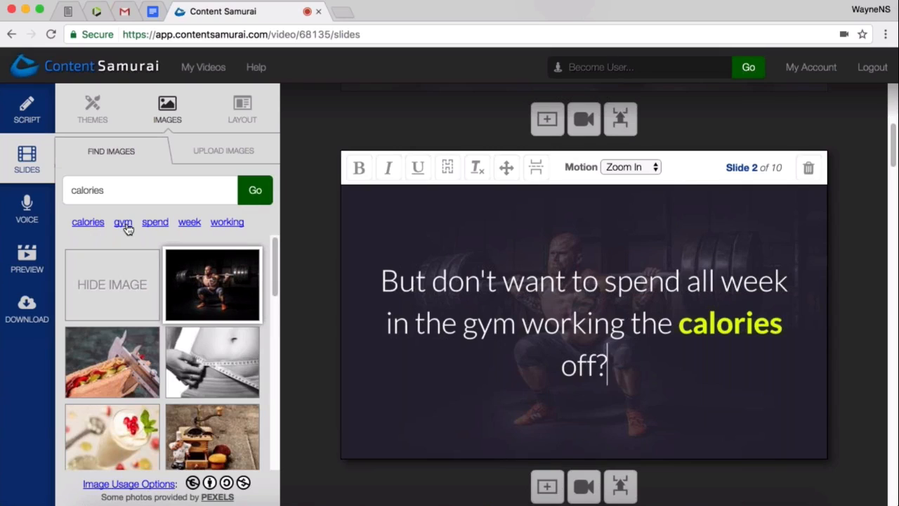
# - Search the image library for "basketball" and browse the pictures offered for slide 2
pyautogui.press('super+a')
pyautogui.write('g')
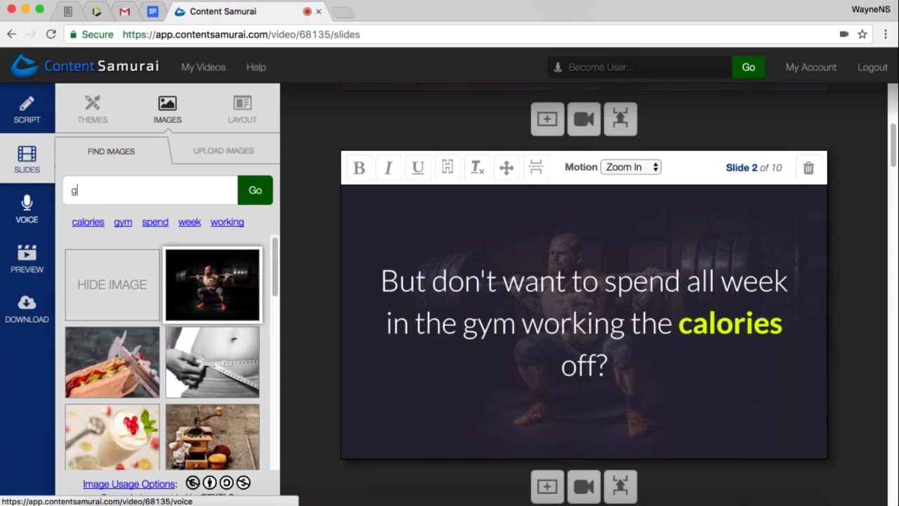
pyautogui.write('ym')
pyautogui.press('super+a')
pyautogui.write('b')
pyautogui.write('ase')
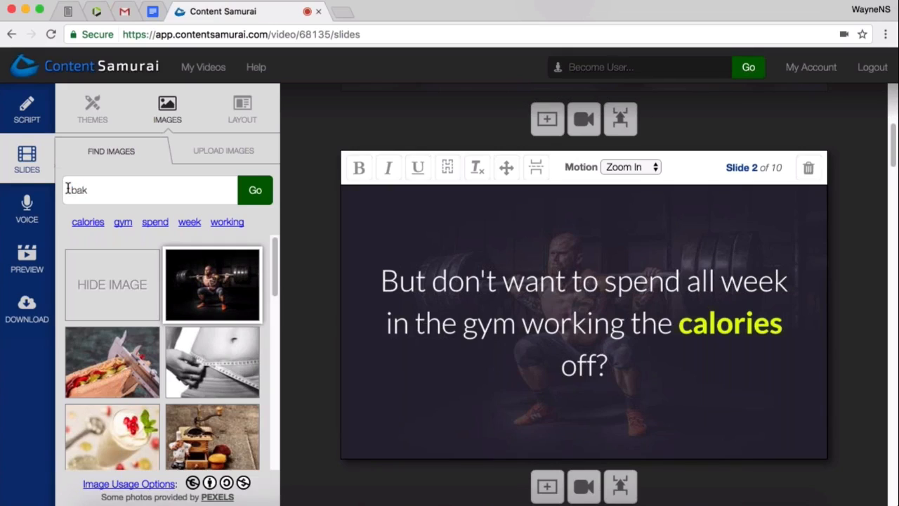
pyautogui.press('BackSpace')
pyautogui.write('ketball')
pyautogui.click(255, 191)
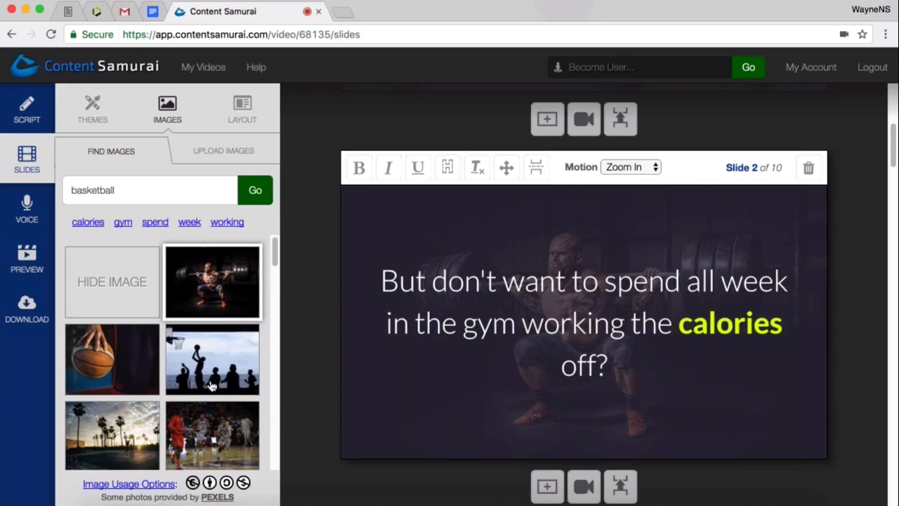
pyautogui.scroll(-2, 215, 383)
pyautogui.scroll(-2, 218, 394)
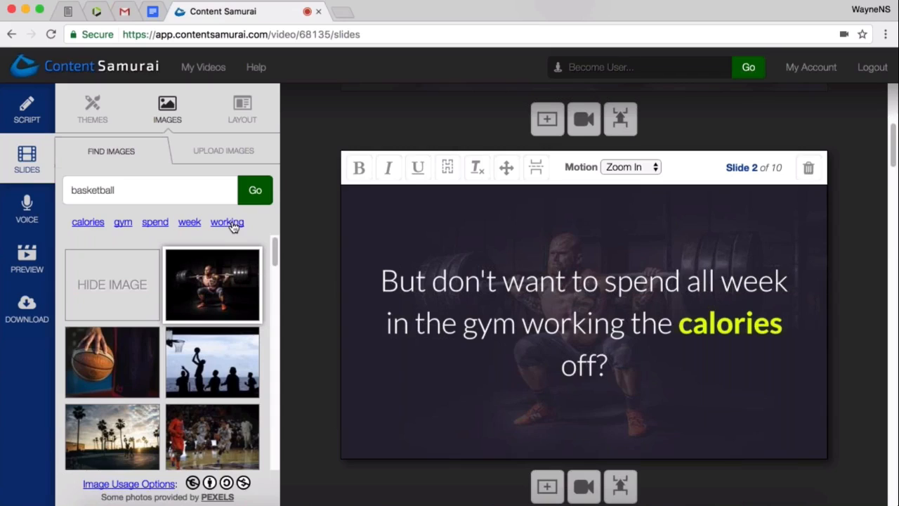
# - Find pictures for the suggested keyword "gym" and use the close-up photo of dumbbells as slide 2's background
pyautogui.click(127, 227)
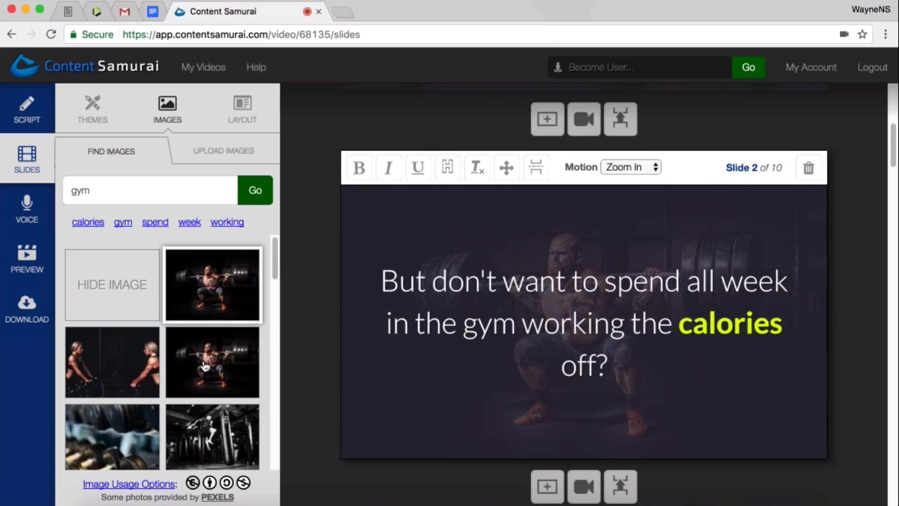
pyautogui.scroll(-1, 204, 366)
pyautogui.scroll(-1, 205, 366)
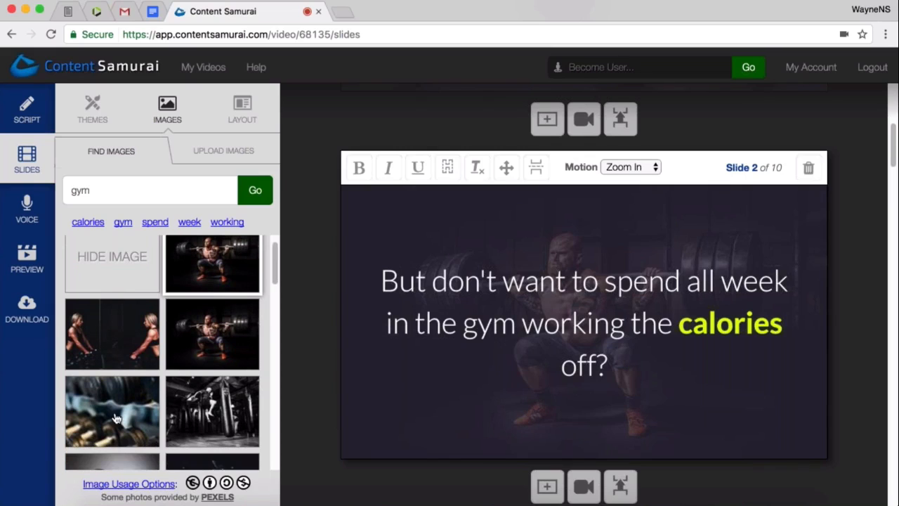
pyautogui.click(116, 419)
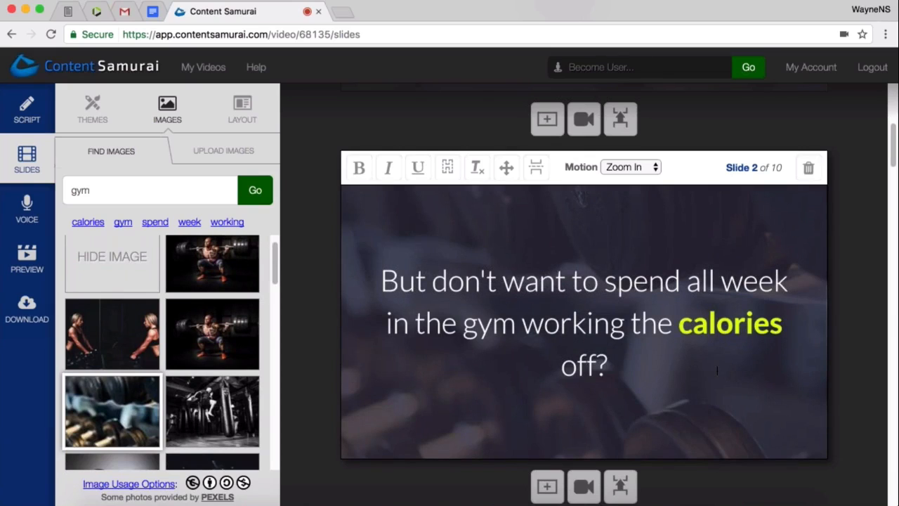
# - Go to slide 3 and try toggling the bold formatting of the words "new range"
pyautogui.scroll(-5, 711, 355)
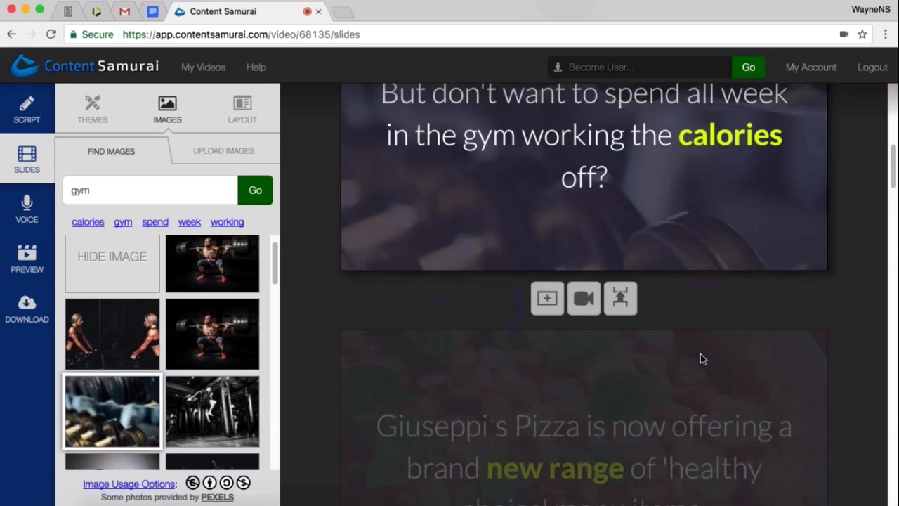
pyautogui.click(698, 354)
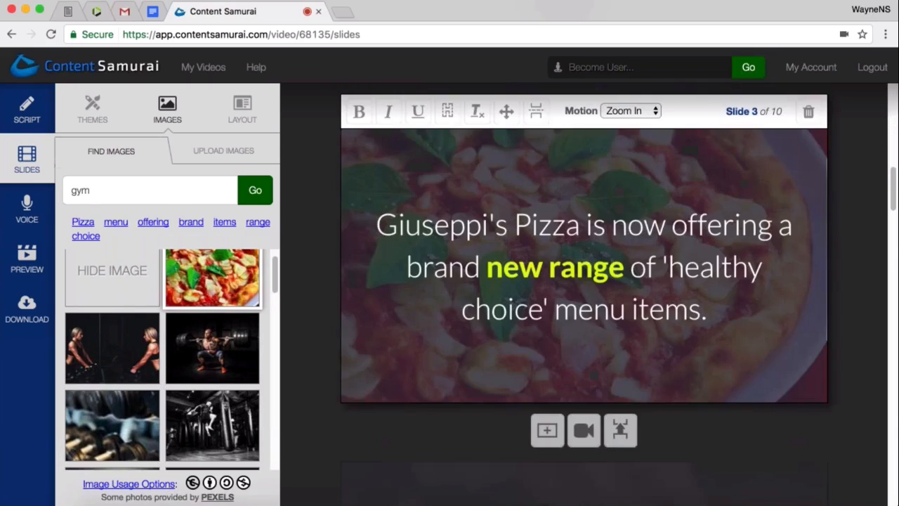
pyautogui.moveTo(488, 271); pyautogui.dragTo(621, 271)
pyautogui.hotkey('ctrl', 'b')
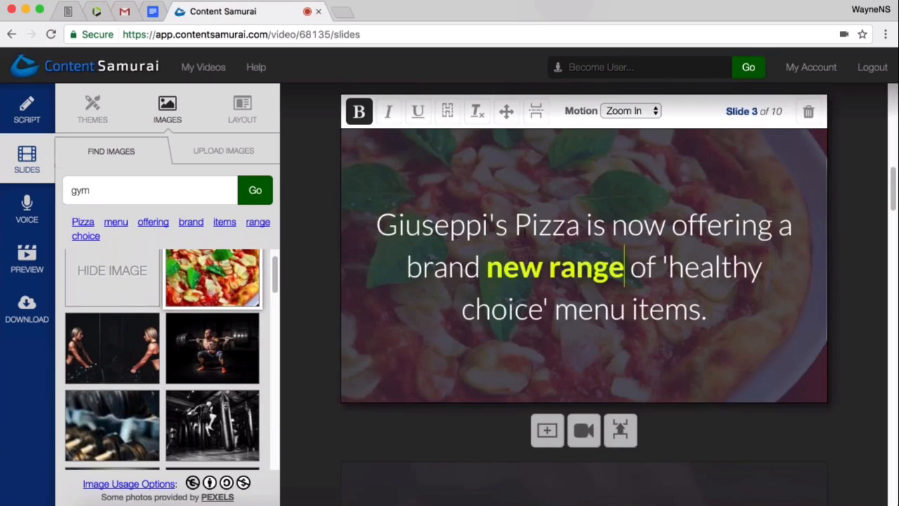
pyautogui.moveTo(377, 225); pyautogui.dragTo(723, 320)
pyautogui.click(725, 320)
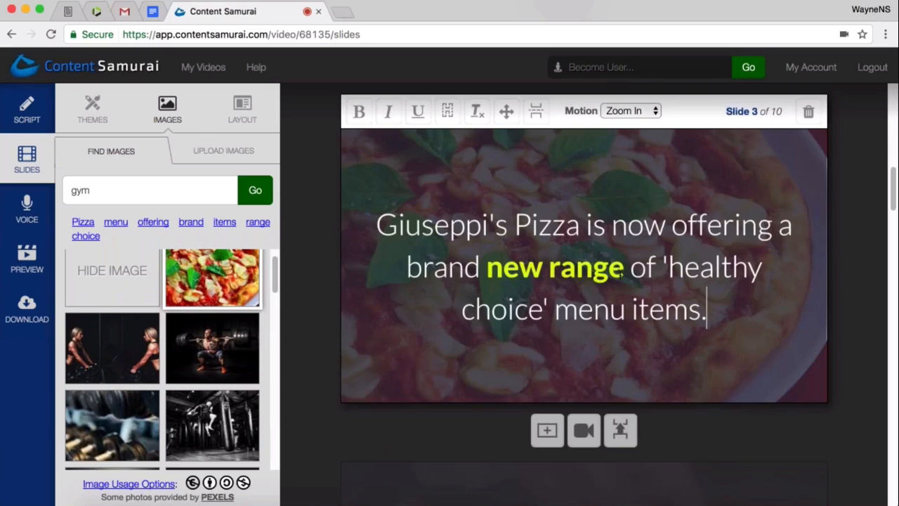
pyautogui.press('BackSpace')
pyautogui.write('.')
pyautogui.doubleClick(546, 231)
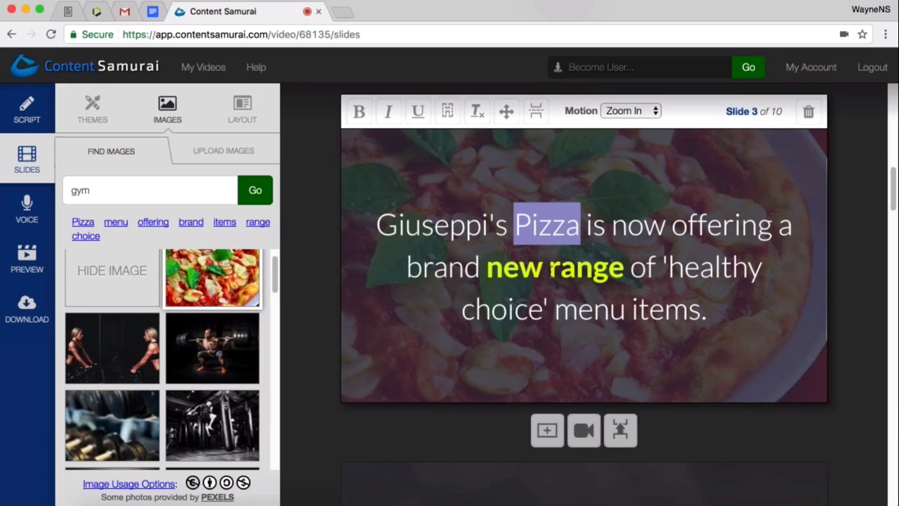
pyautogui.click(594, 205)
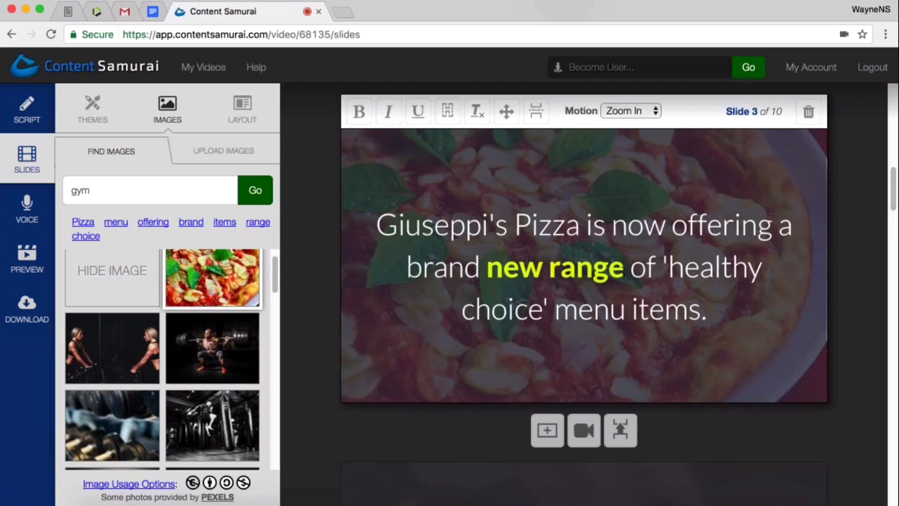
pyautogui.moveTo(625, 267); pyautogui.dragTo(480, 268)
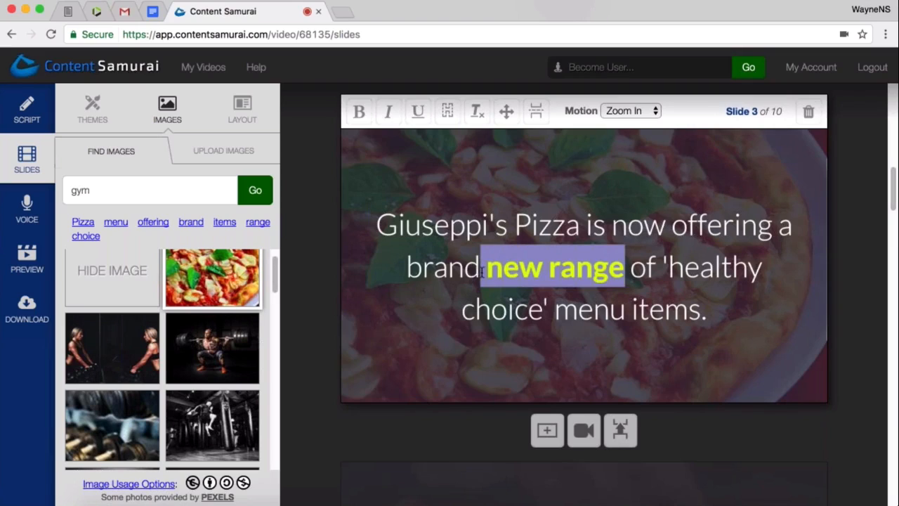
pyautogui.click(702, 282)
pyautogui.scroll(-1, 702, 282)
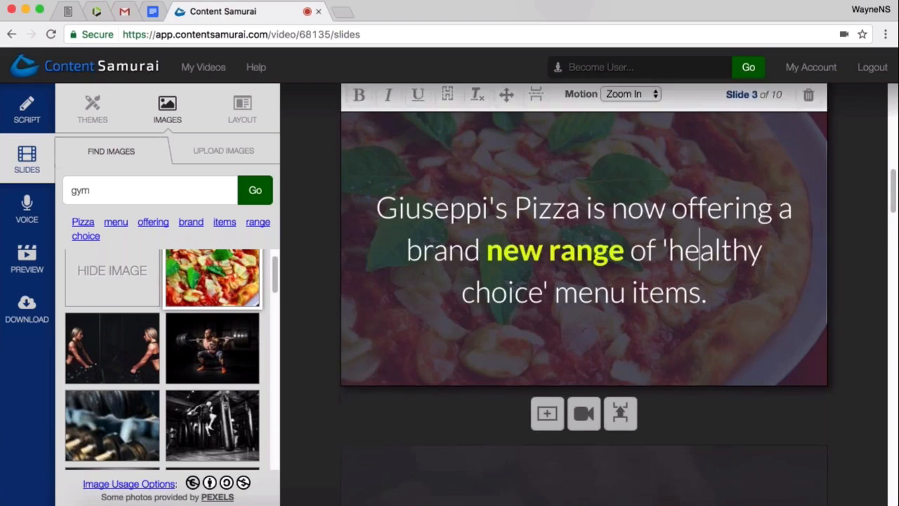
pyautogui.scroll(-5, 705, 324)
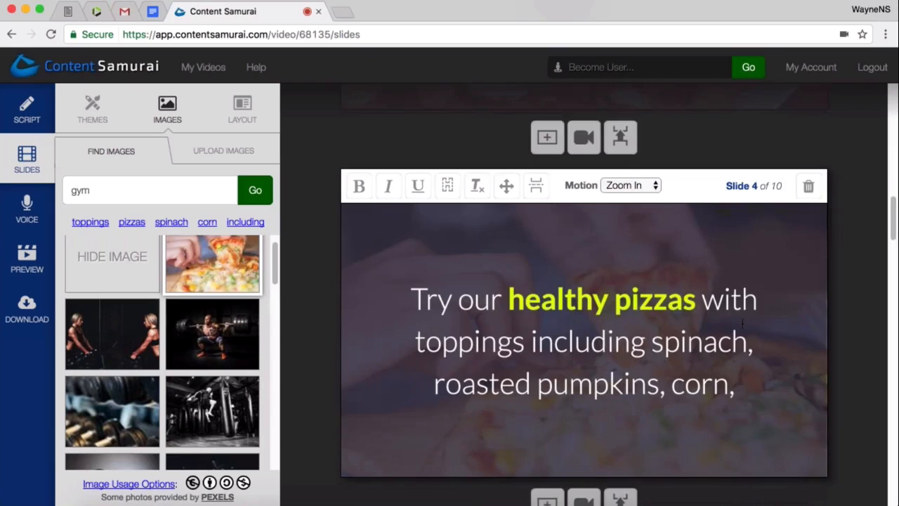
pyautogui.scroll(-2, 744, 323)
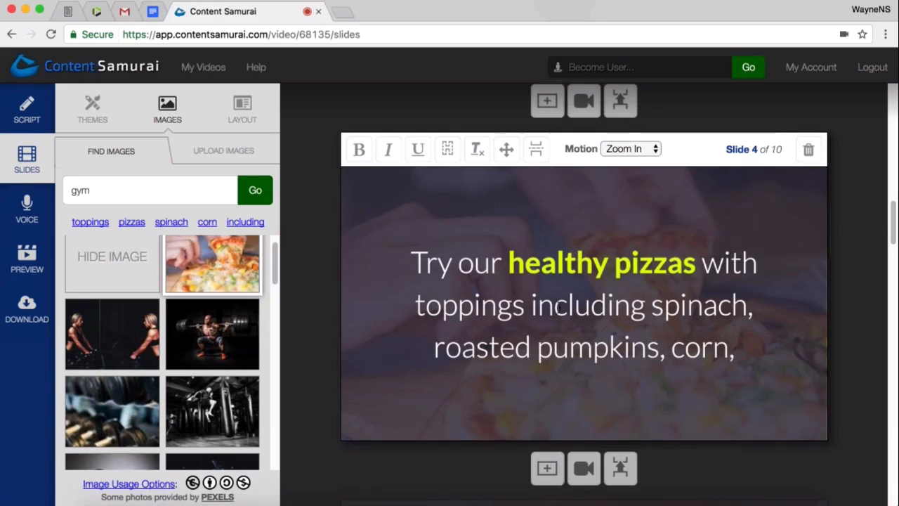
pyautogui.scroll(3, 562, 315)
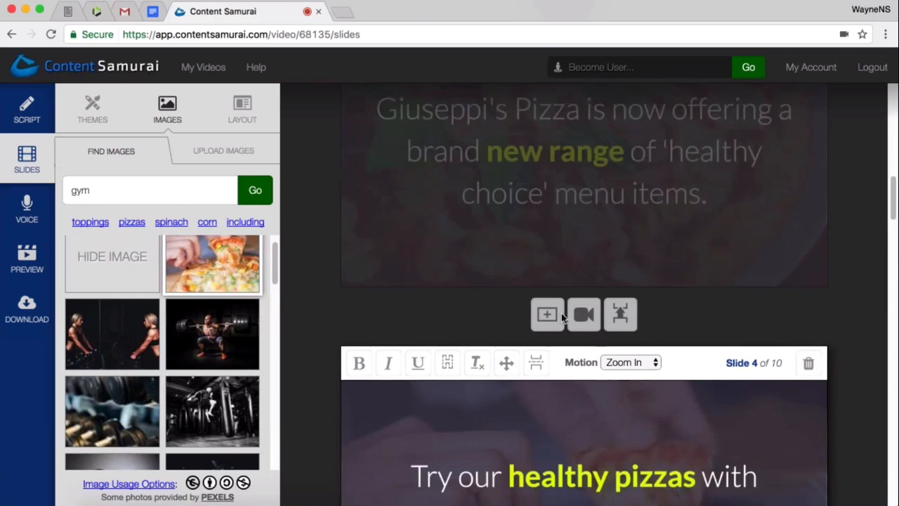
pyautogui.click(562, 313)
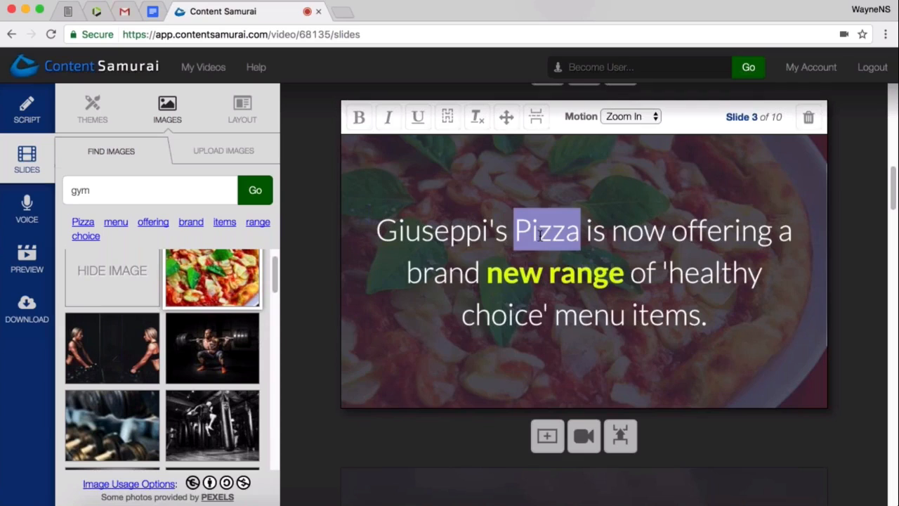
pyautogui.click(576, 244)
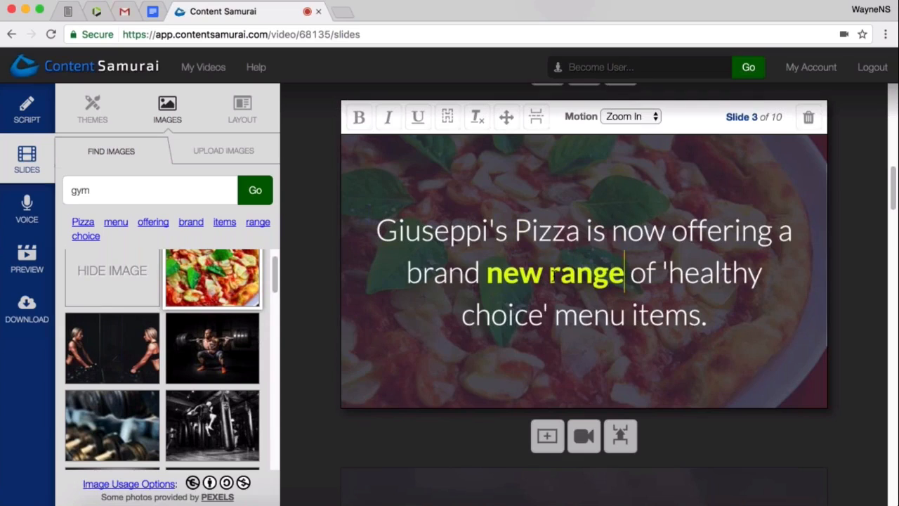
pyautogui.moveTo(624, 274); pyautogui.dragTo(486, 274)
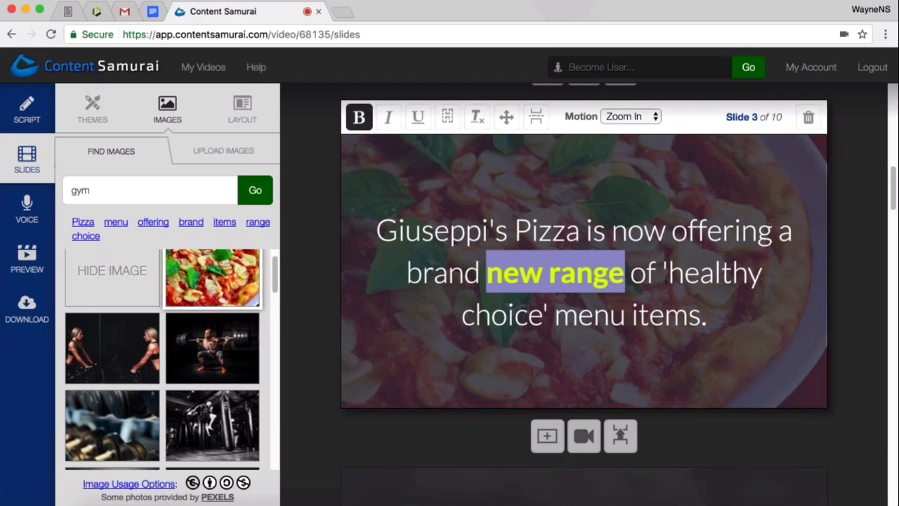
pyautogui.click(569, 285)
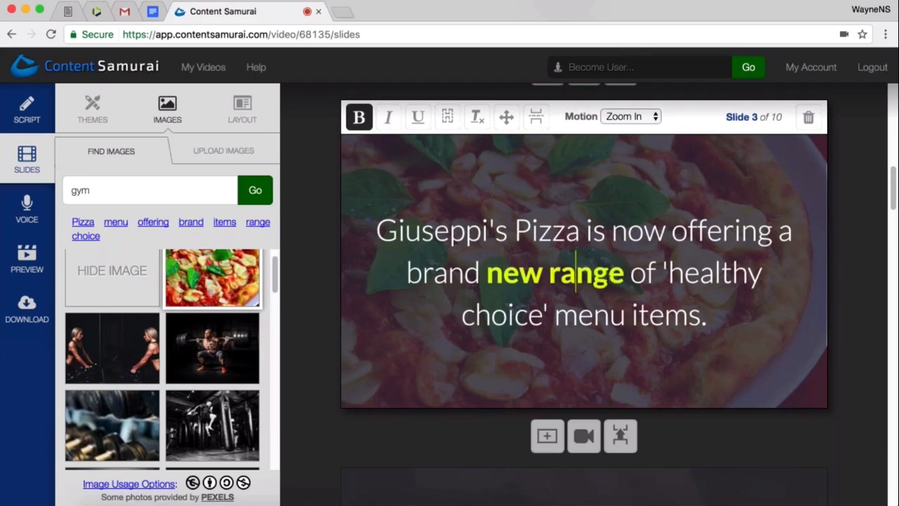
pyautogui.moveTo(624, 278); pyautogui.dragTo(493, 281)
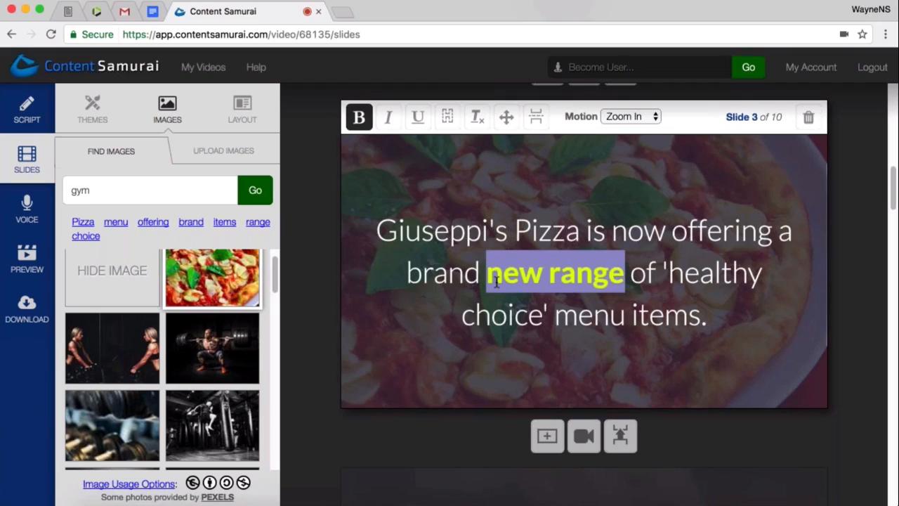
pyautogui.click(496, 281)
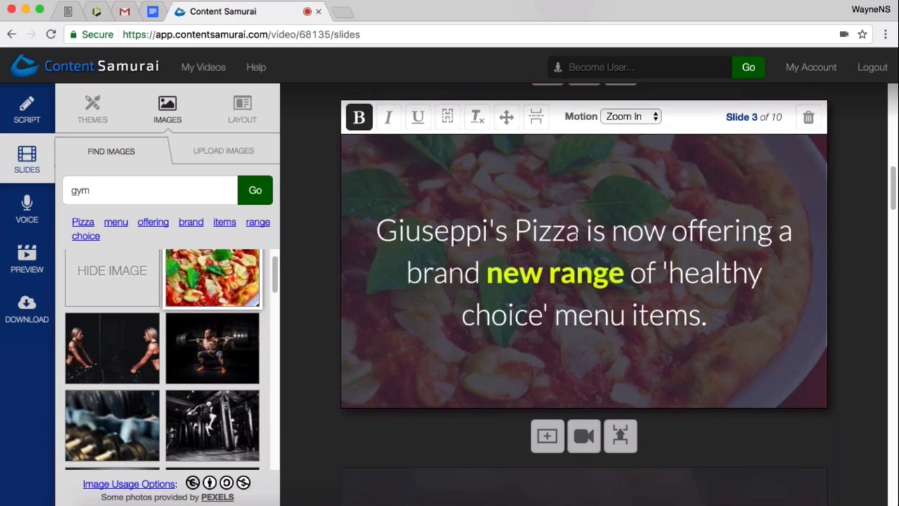
pyautogui.moveTo(580, 231); pyautogui.dragTo(376, 231)
pyautogui.click(569, 230)
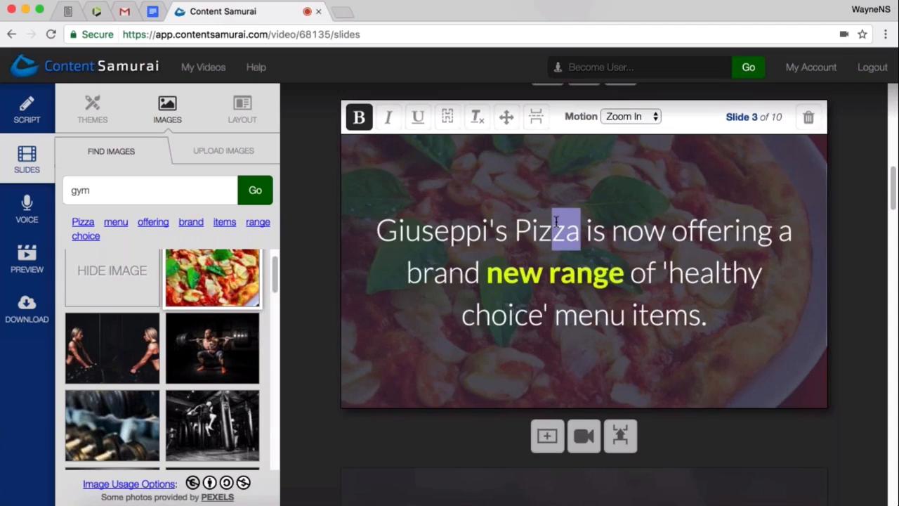
pyautogui.click(627, 231)
# - Open the layout choices for slide 3 and apply the layout with the text at the bottom
pyautogui.click(703, 314)
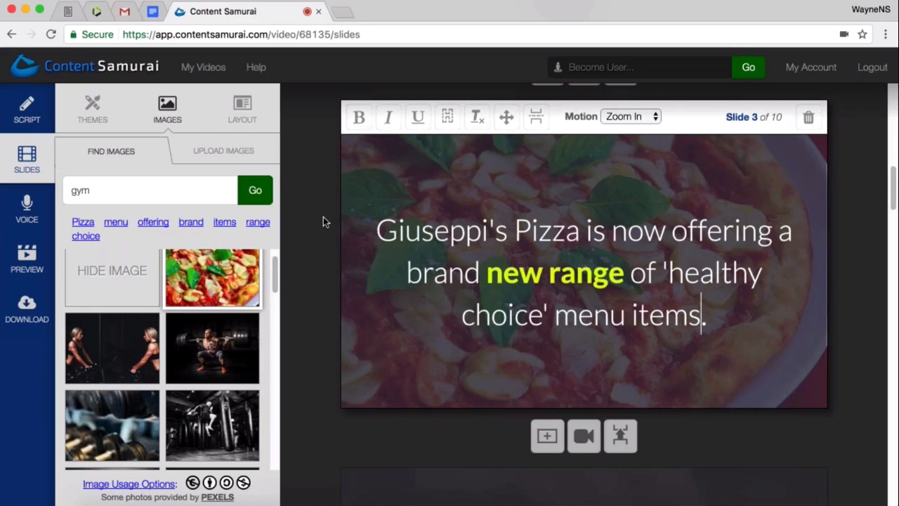
pyautogui.click(226, 118)
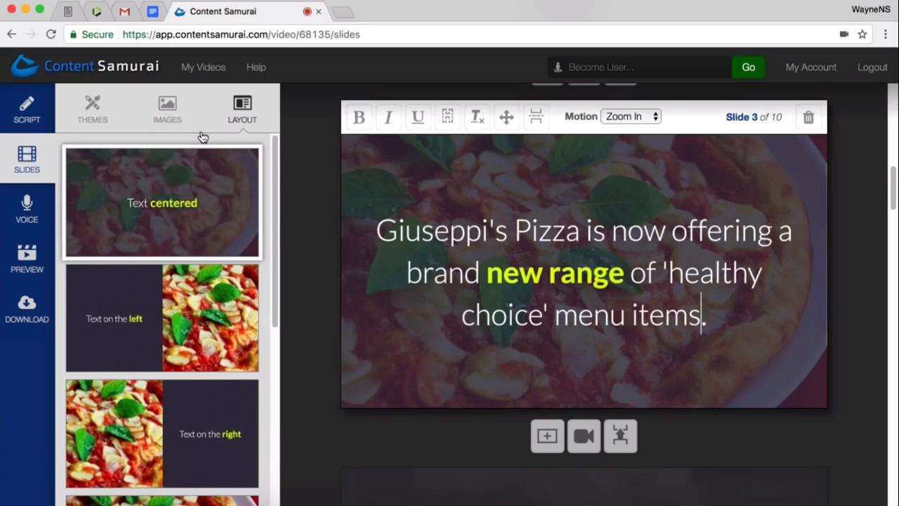
pyautogui.scroll(-1, 186, 298)
pyautogui.scroll(-5, 186, 298)
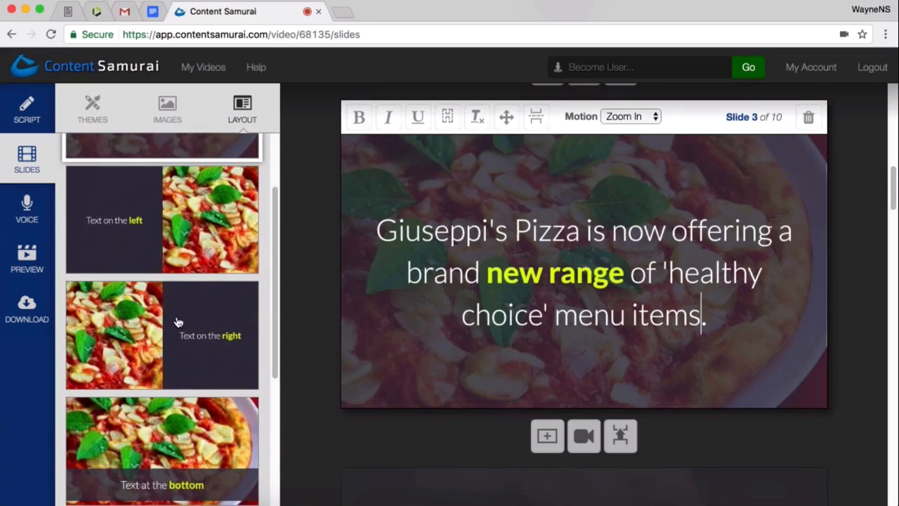
pyautogui.click(178, 343)
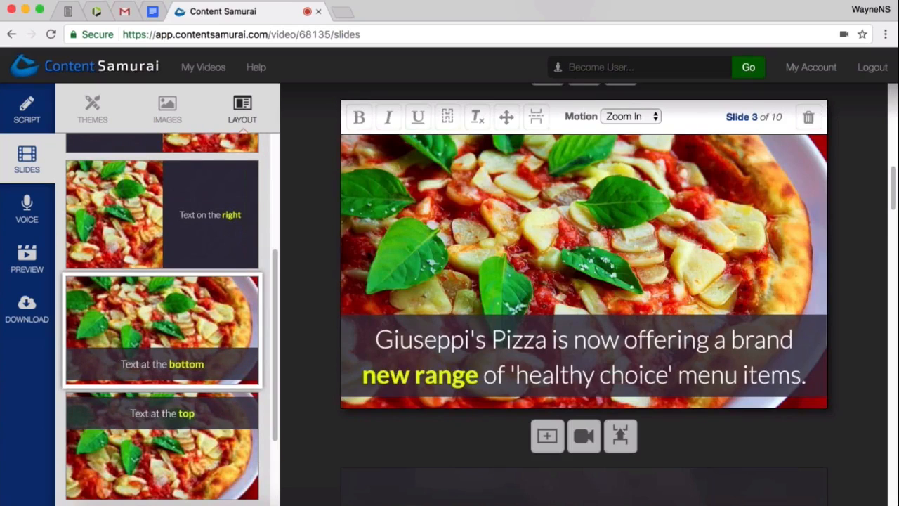
# - Try the text-on-the-right layout and the text-on-the-left layout on slide 3
pyautogui.click(162, 214)
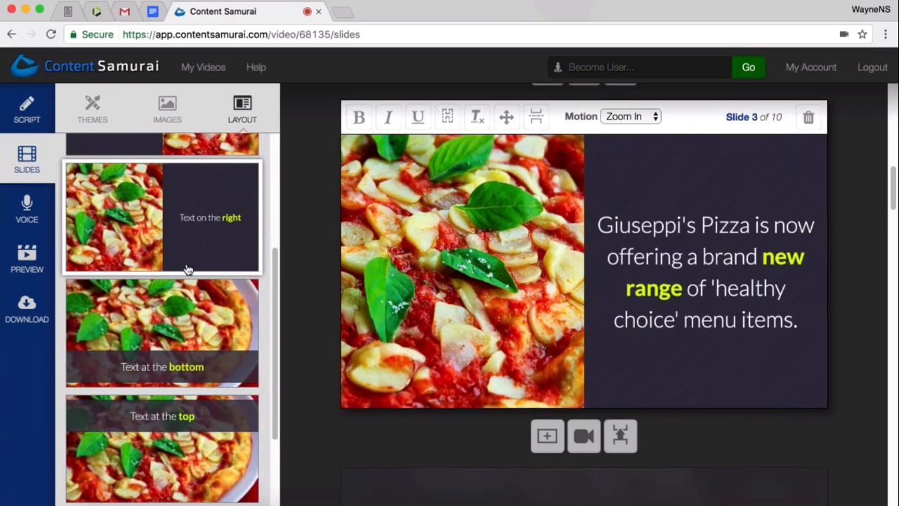
pyautogui.scroll(4, 187, 267)
pyautogui.click(193, 296)
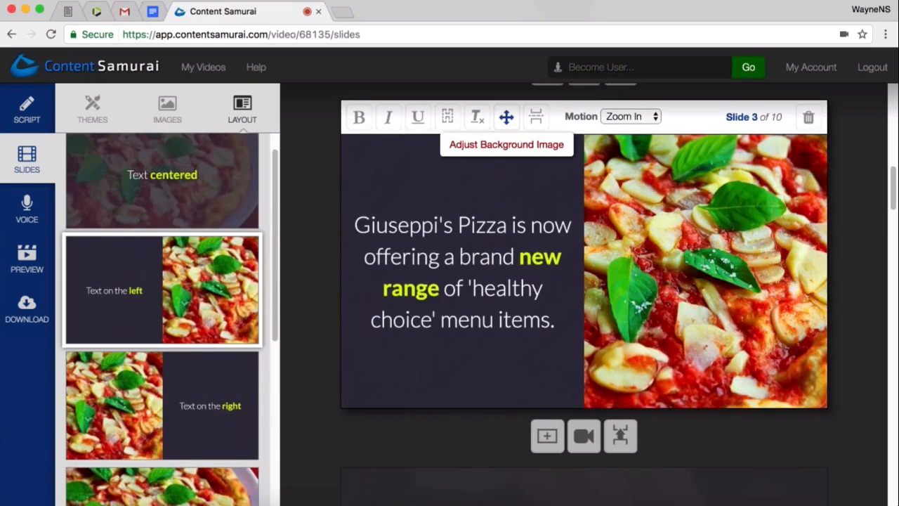
# - Shift slide 3's background image so more of the pizza's crust shows, and apply the text-at-the-bottom layout
pyautogui.click(506, 116)
pyautogui.moveTo(667, 241); pyautogui.dragTo(621, 248)
pyautogui.click(737, 366)
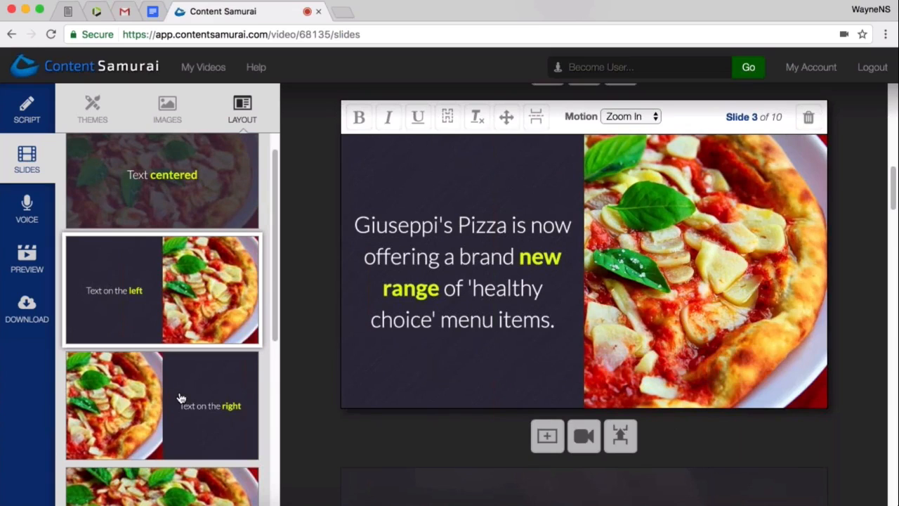
pyautogui.scroll(-4, 181, 397)
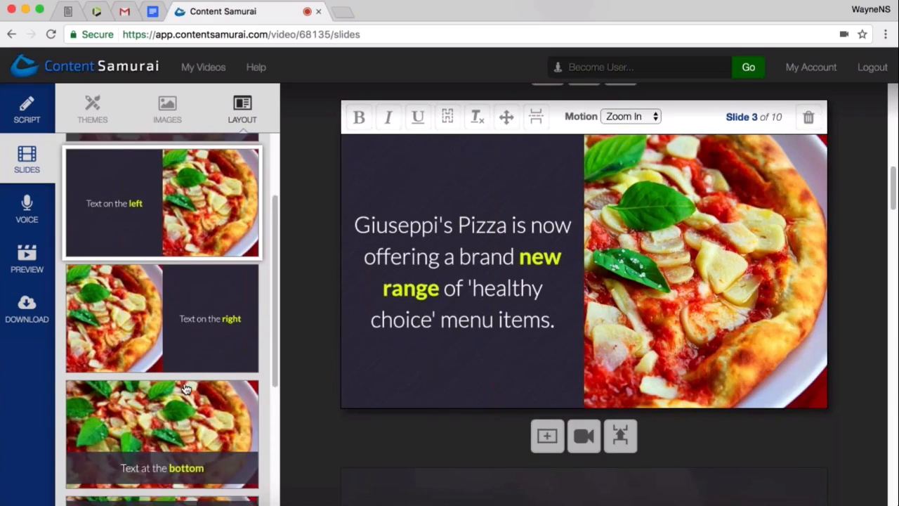
pyautogui.click(187, 386)
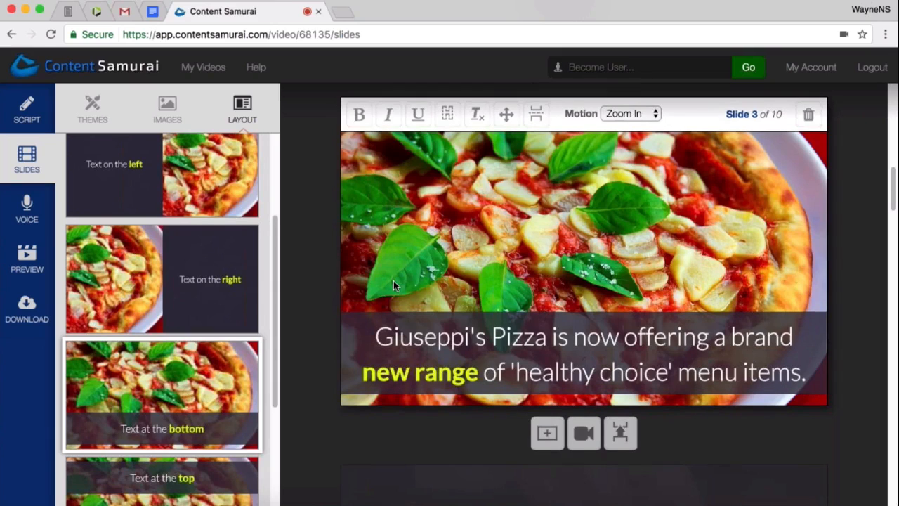
# - Go to slide 4, open its image choices and clear the image search term
pyautogui.scroll(-2, 392, 281)
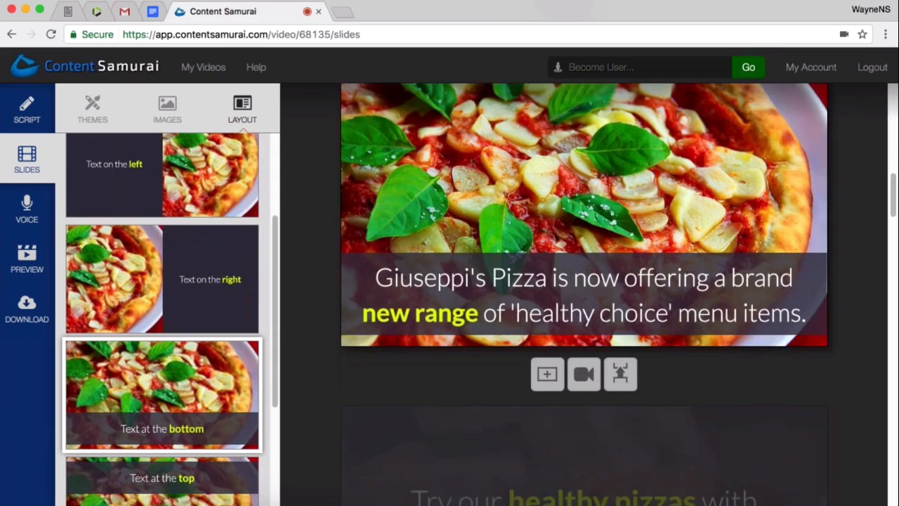
pyautogui.scroll(-10, 584, 295)
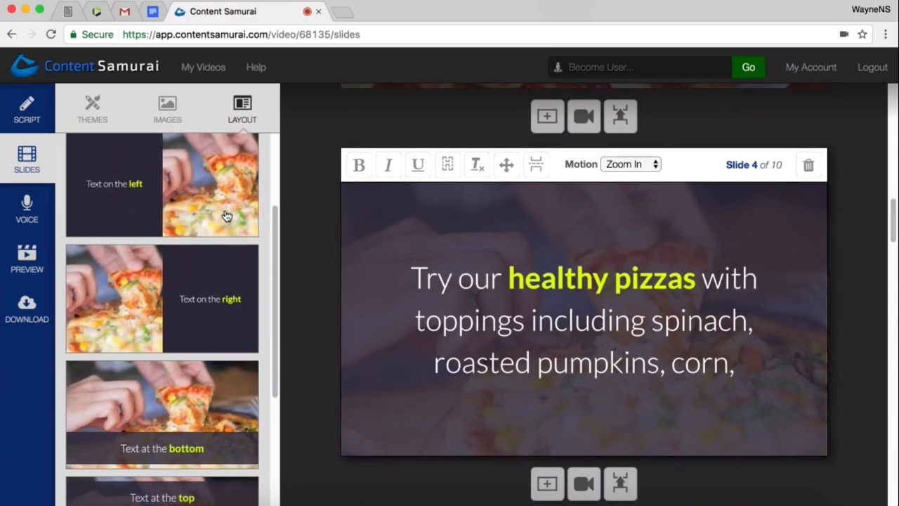
pyautogui.click(173, 123)
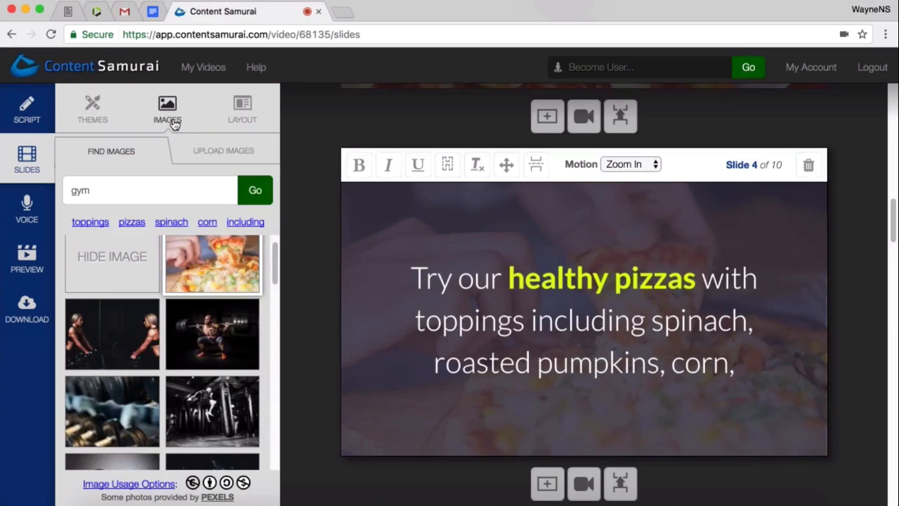
pyautogui.click(101, 187)
pyautogui.moveTo(101, 189); pyautogui.dragTo(70, 190)
pyautogui.press('BackSpace')
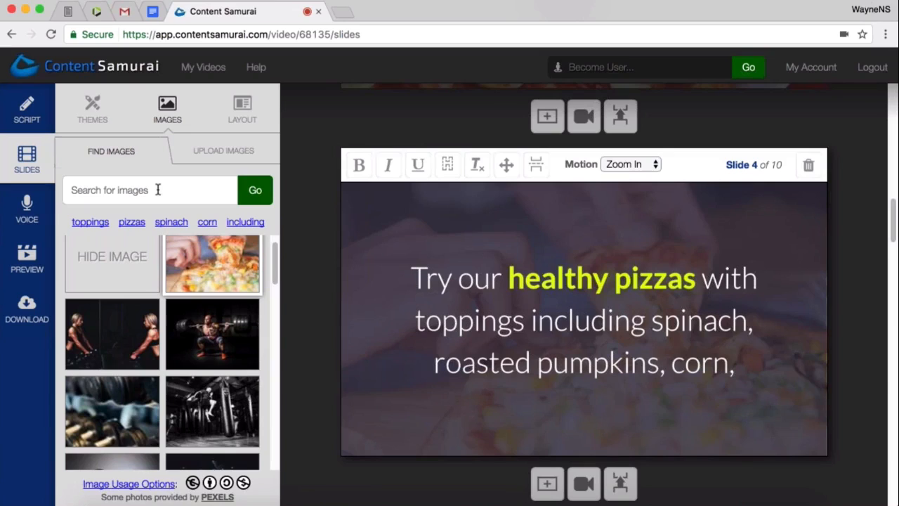
# - Look through the uploaded images available for slide 4 and return to the image search
pyautogui.click(232, 154)
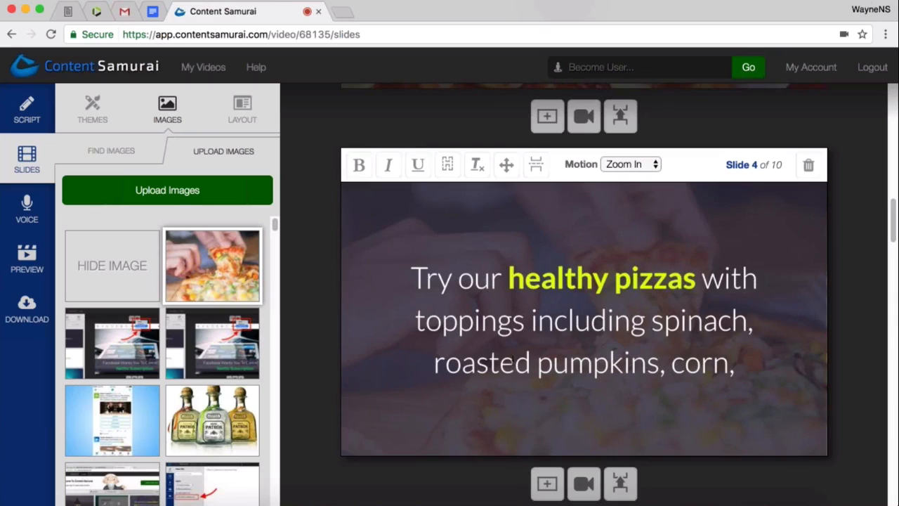
pyautogui.click(184, 198)
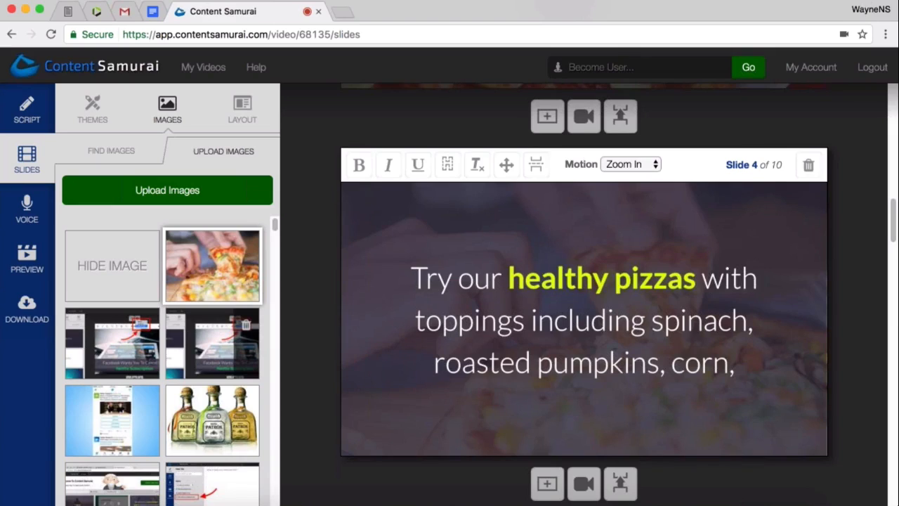
pyautogui.scroll(-1, 585, 302)
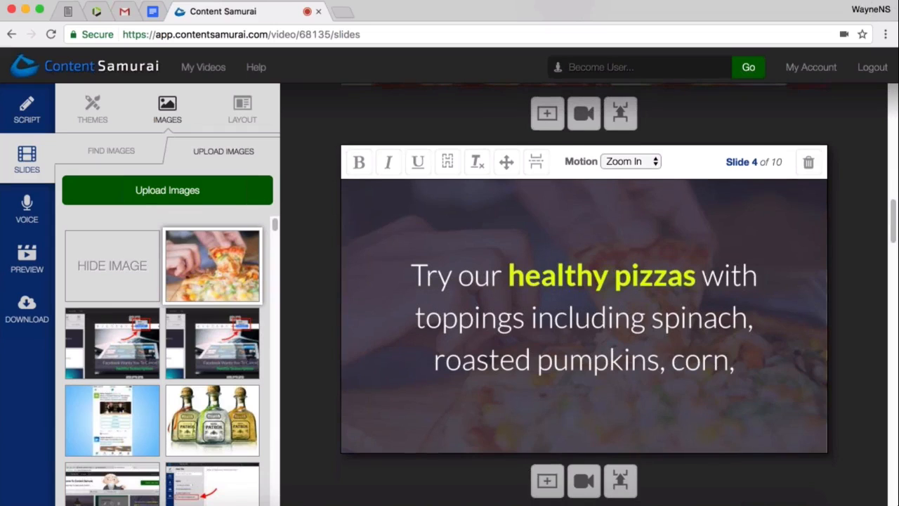
pyautogui.scroll(-3, 585, 295)
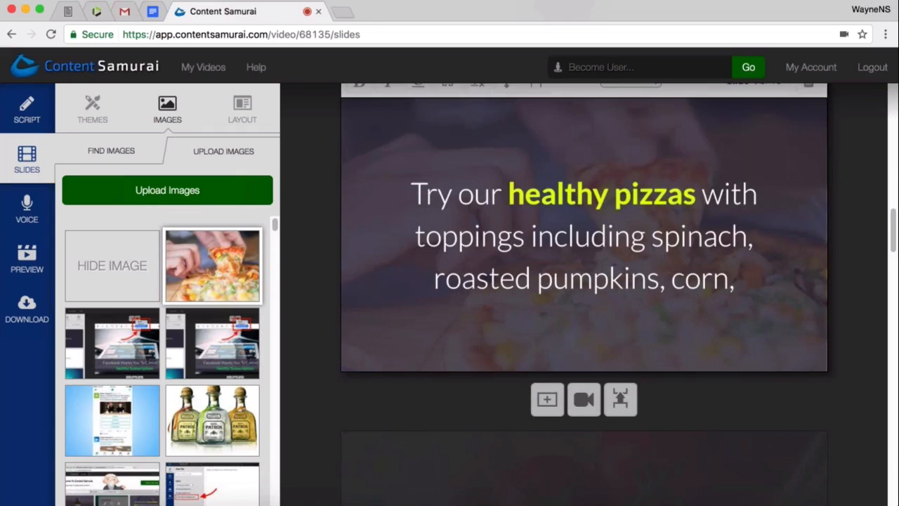
pyautogui.click(109, 155)
# - Check slide 5, return to slide 4 and look through its motion options, keeping Zoom In selected
pyautogui.scroll(-4, 471, 368)
pyautogui.scroll(-6, 470, 366)
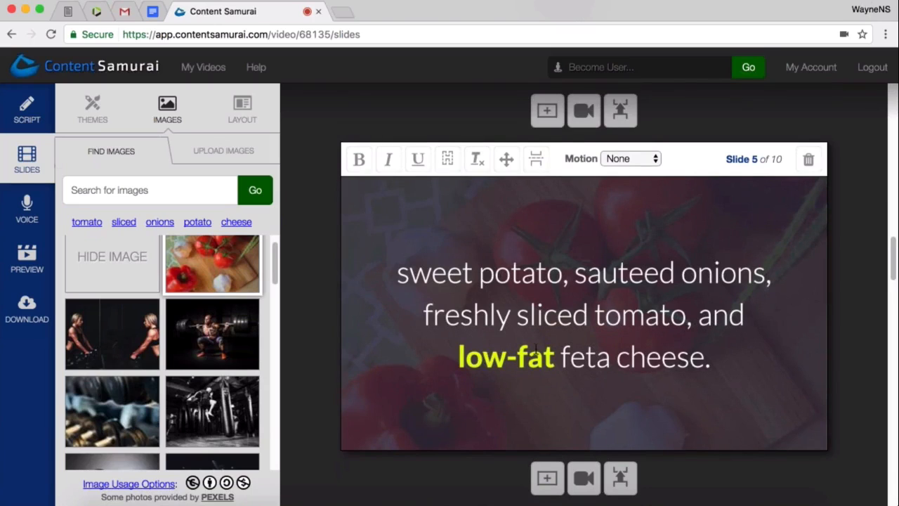
pyautogui.scroll(5, 589, 251)
pyautogui.scroll(3, 636, 324)
pyautogui.click(729, 336)
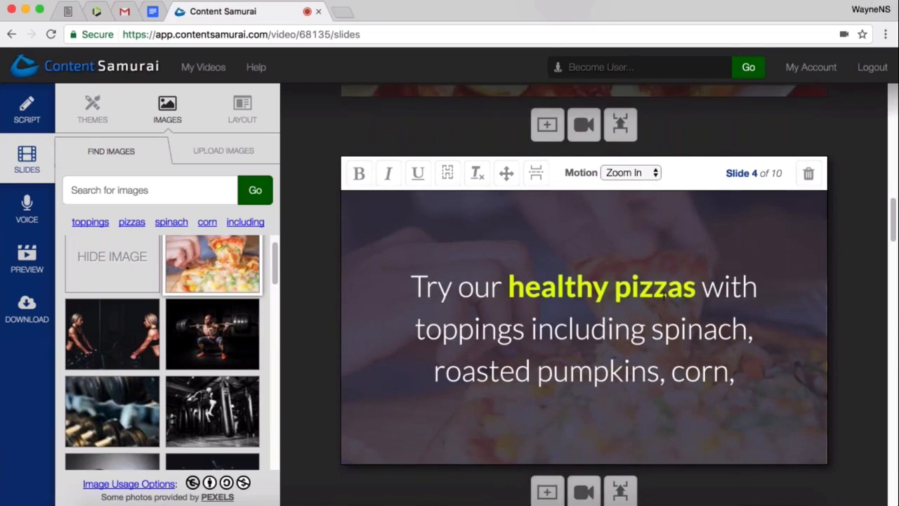
pyautogui.click(655, 174)
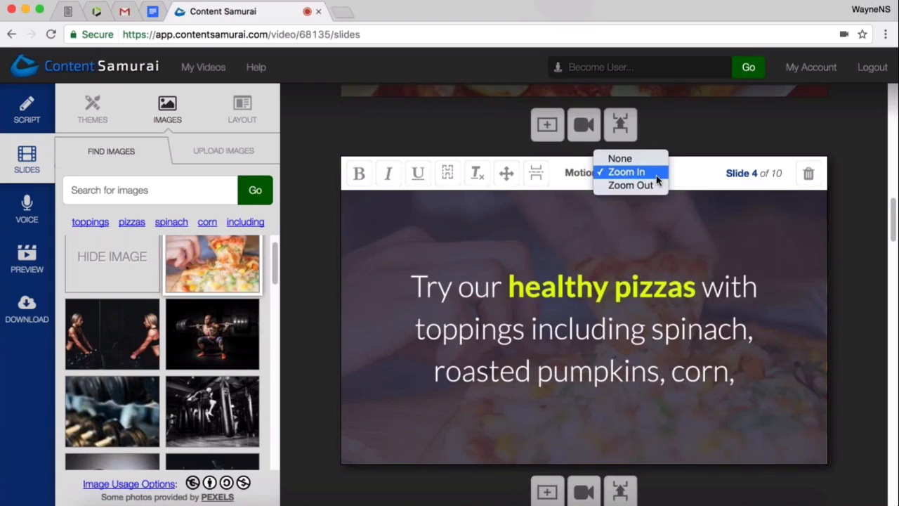
pyautogui.click(656, 175)
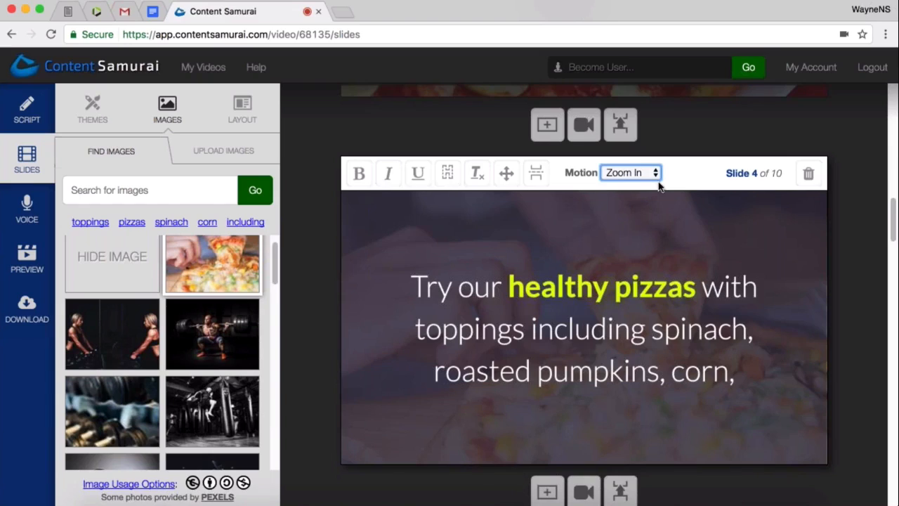
pyautogui.click(648, 173)
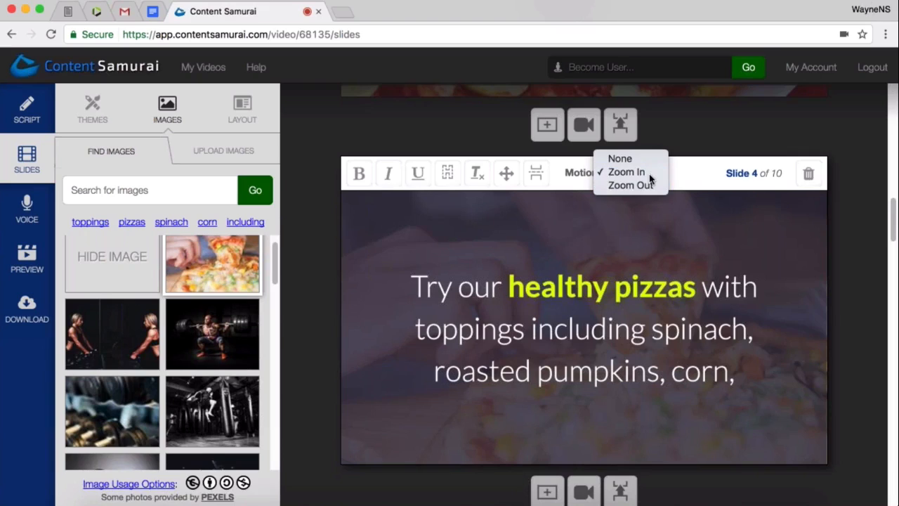
pyautogui.click(649, 176)
pyautogui.click(735, 370)
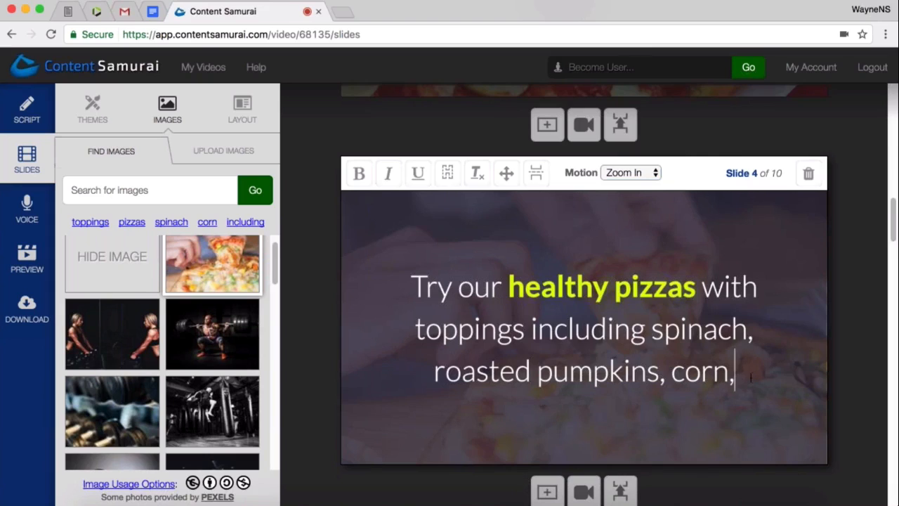
# - Set the motion of slide 5, the sweet potato and low-fat feta cheese slide, to Zoom In
pyautogui.scroll(-3, 578, 321)
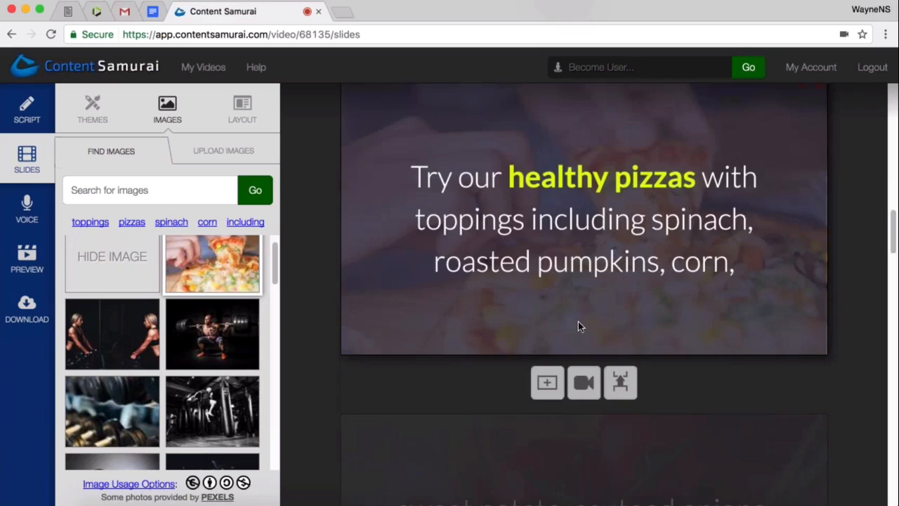
pyautogui.scroll(-3, 597, 325)
pyautogui.click(597, 325)
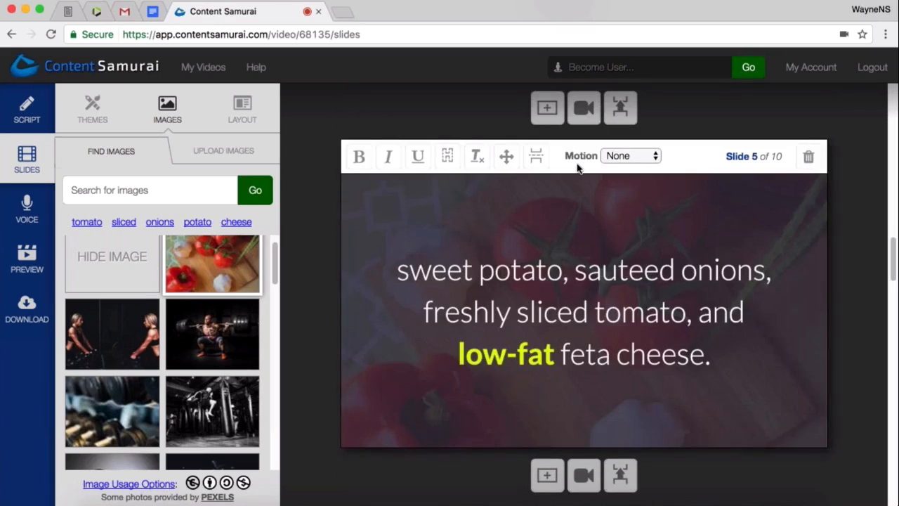
pyautogui.click(624, 158)
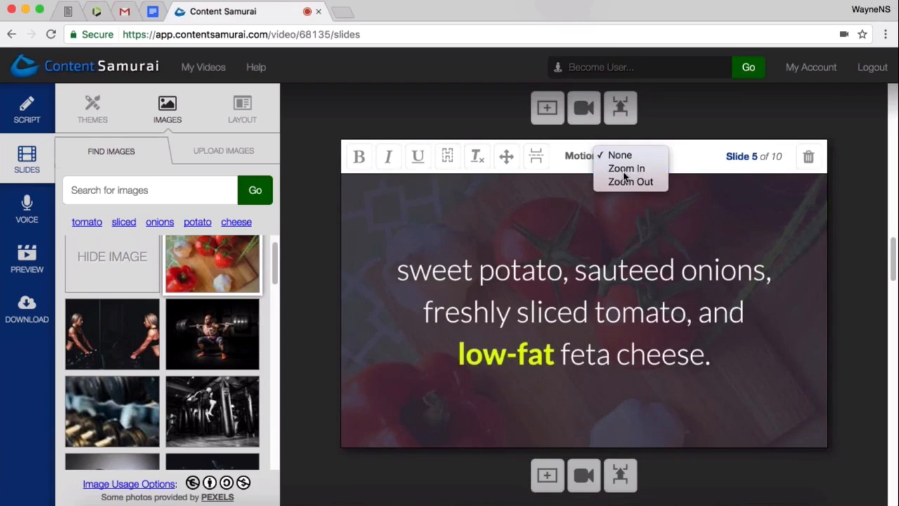
pyautogui.click(623, 172)
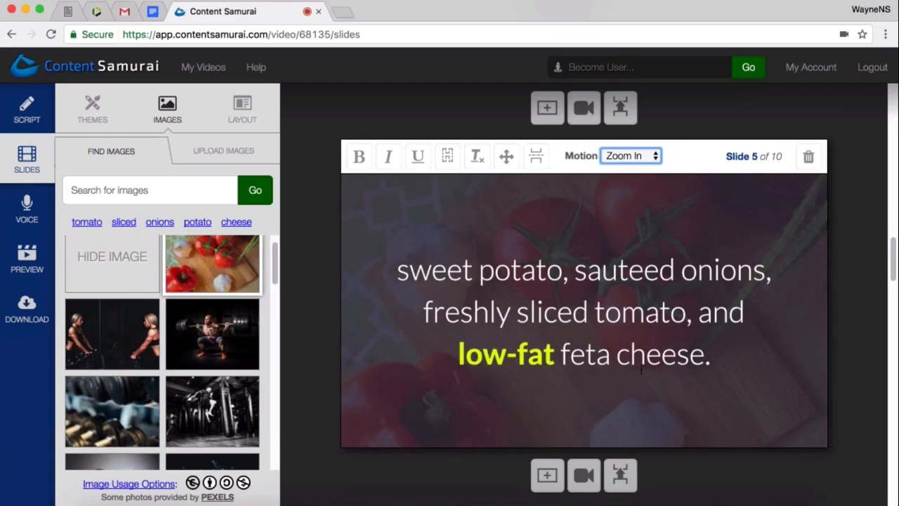
# - Review slides 6 to 10, examining each one's background image, bold keywords and motion setting
pyautogui.scroll(-4, 641, 369)
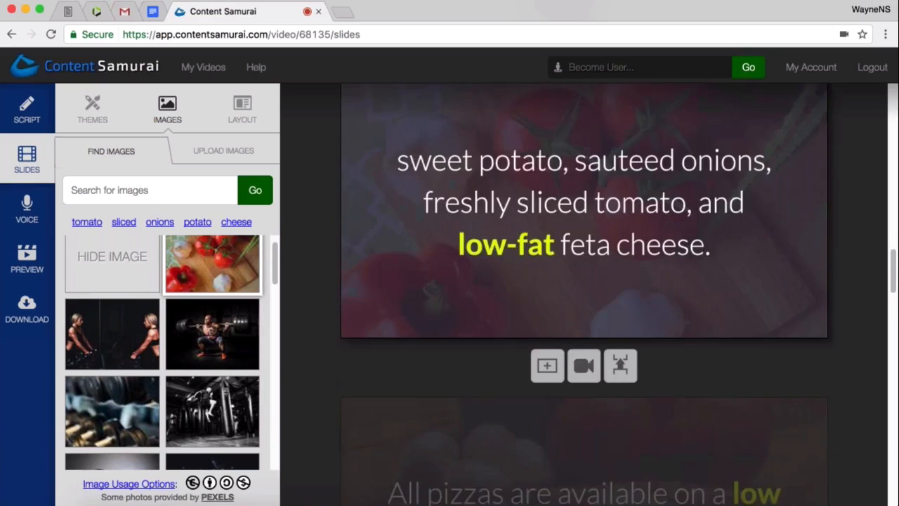
pyautogui.scroll(-3, 650, 366)
pyautogui.scroll(2, 652, 366)
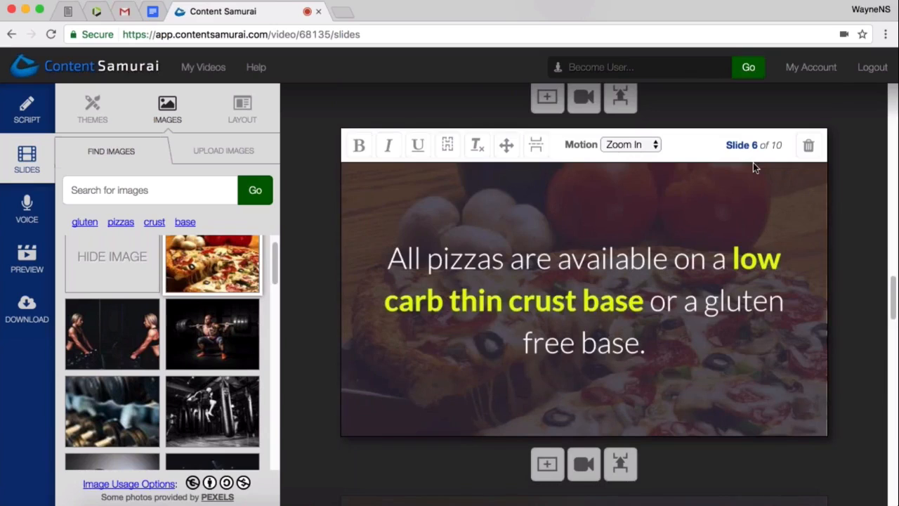
pyautogui.scroll(-1, 611, 351)
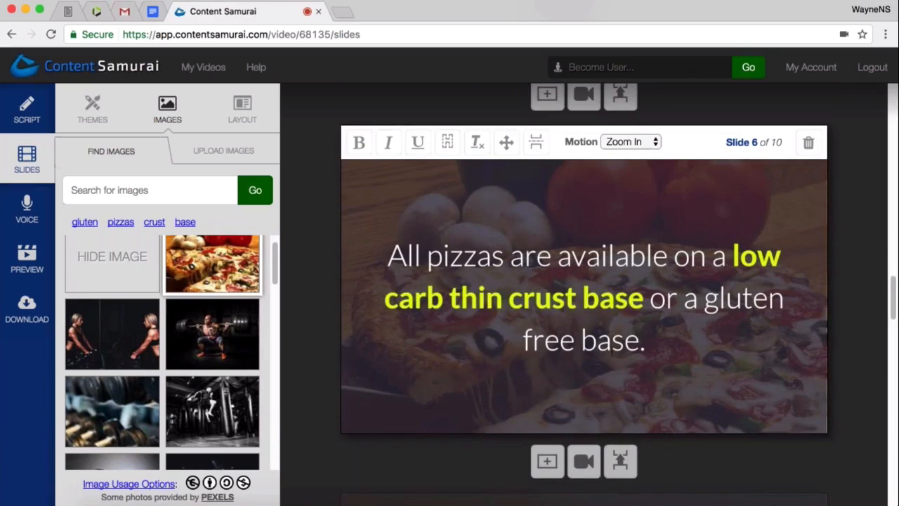
pyautogui.scroll(-5, 612, 352)
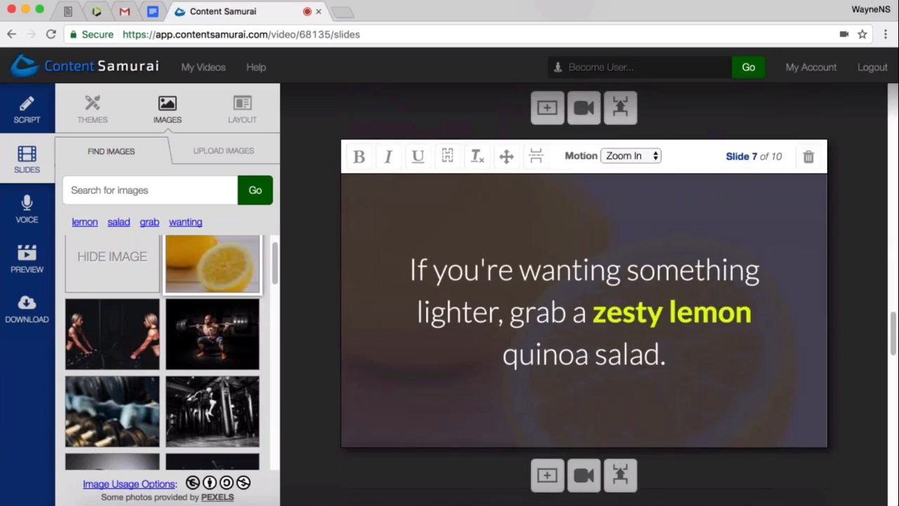
pyautogui.scroll(-1, 712, 387)
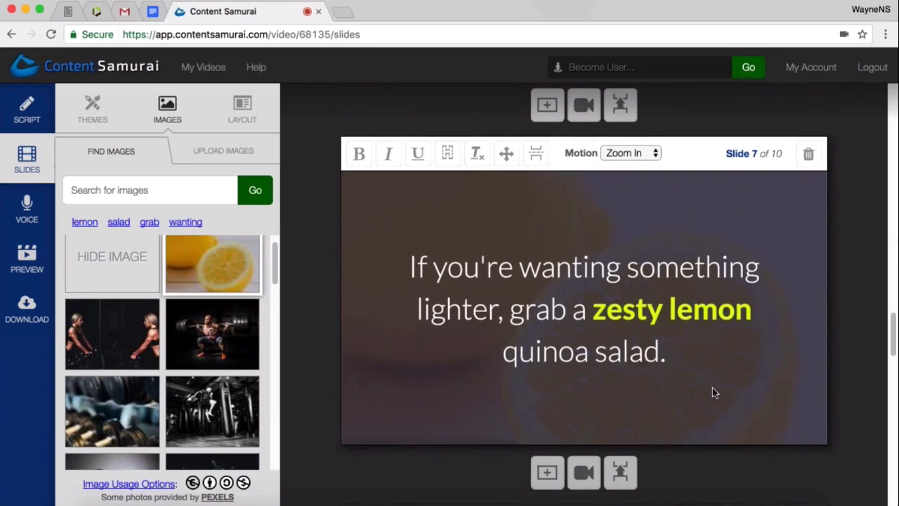
pyautogui.scroll(-6, 713, 387)
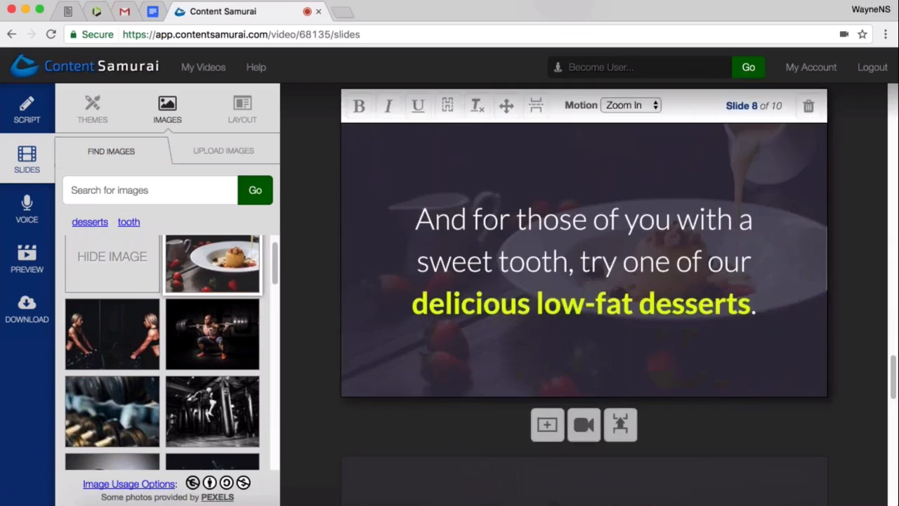
pyautogui.scroll(2, 694, 375)
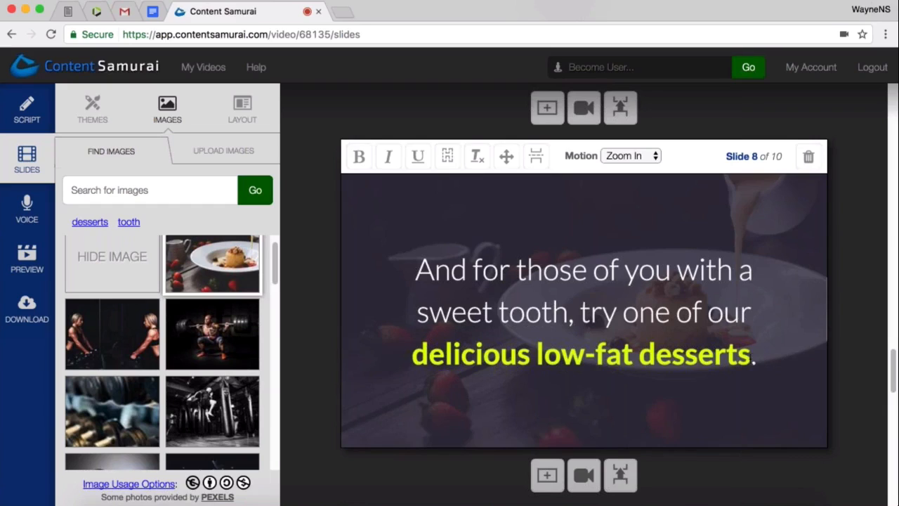
pyautogui.moveTo(750, 358); pyautogui.dragTo(411, 359)
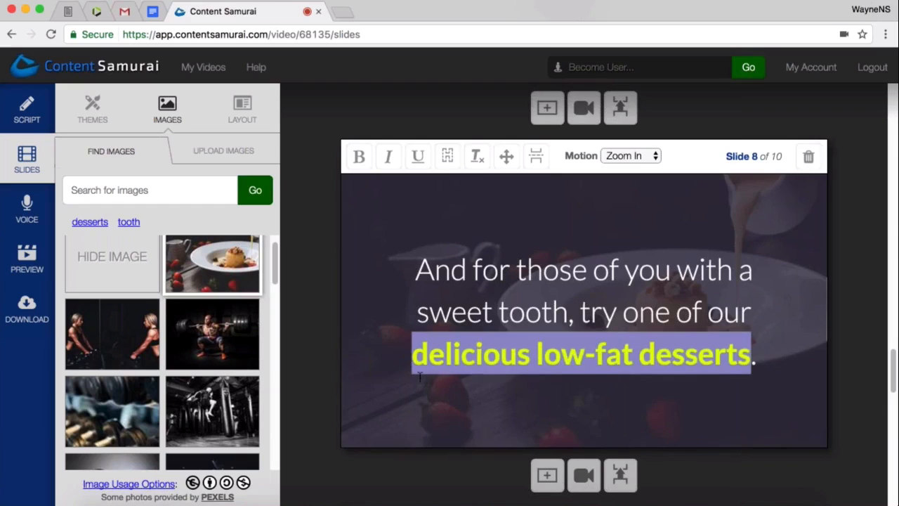
pyautogui.click(413, 407)
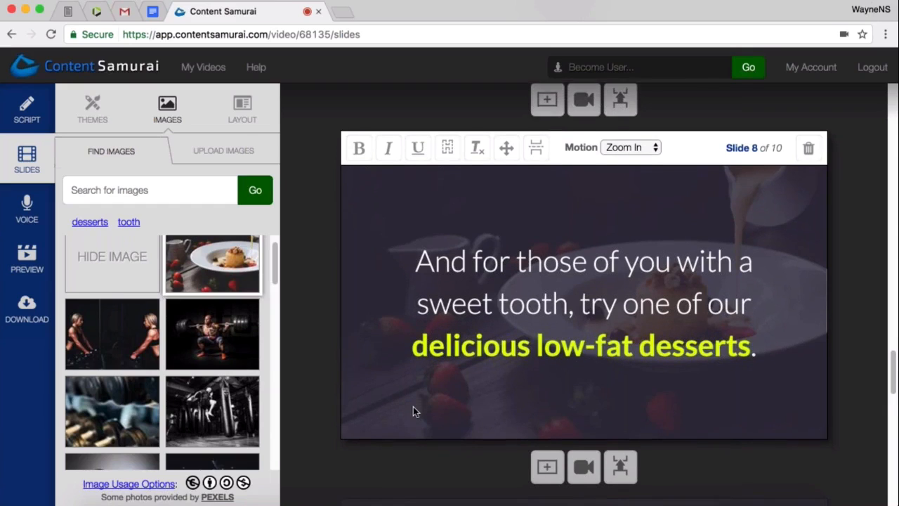
pyautogui.scroll(-5, 413, 406)
pyautogui.click(422, 395)
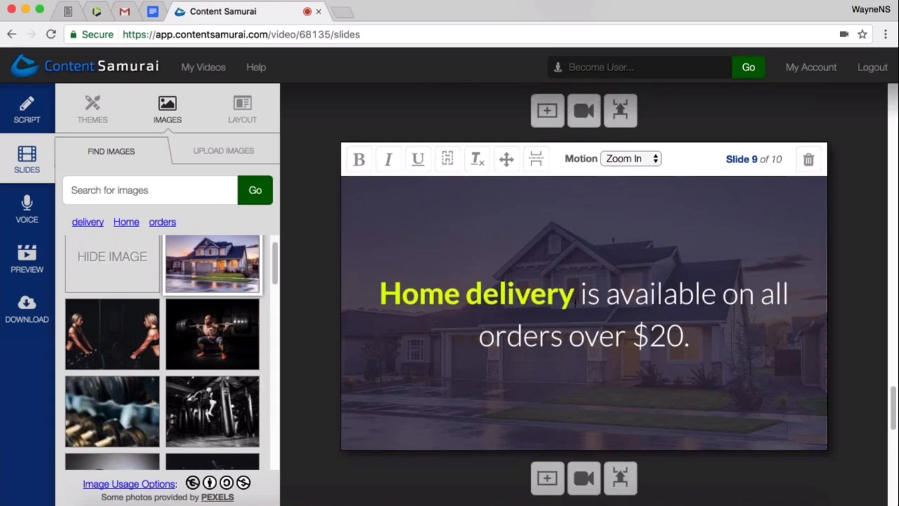
pyautogui.scroll(-4, 574, 302)
pyautogui.scroll(-7, 574, 303)
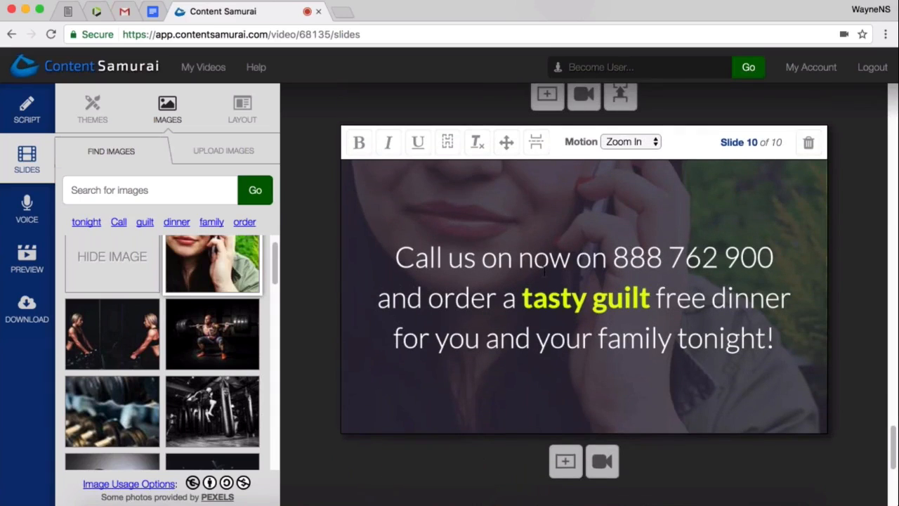
# - Make the word "free" bold on slide 10 so the emphasis covers "tasty guilt free"
pyautogui.scroll(1, 491, 278)
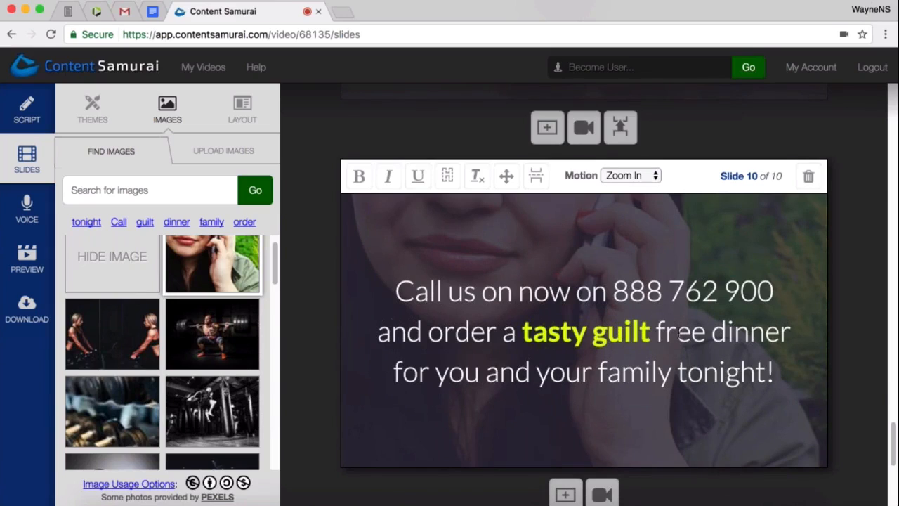
pyautogui.doubleClick(693, 340)
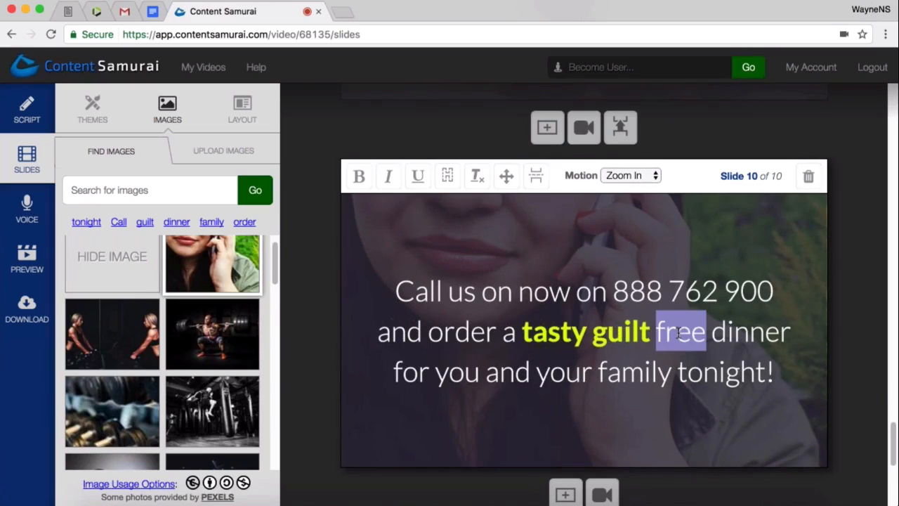
pyautogui.click(358, 179)
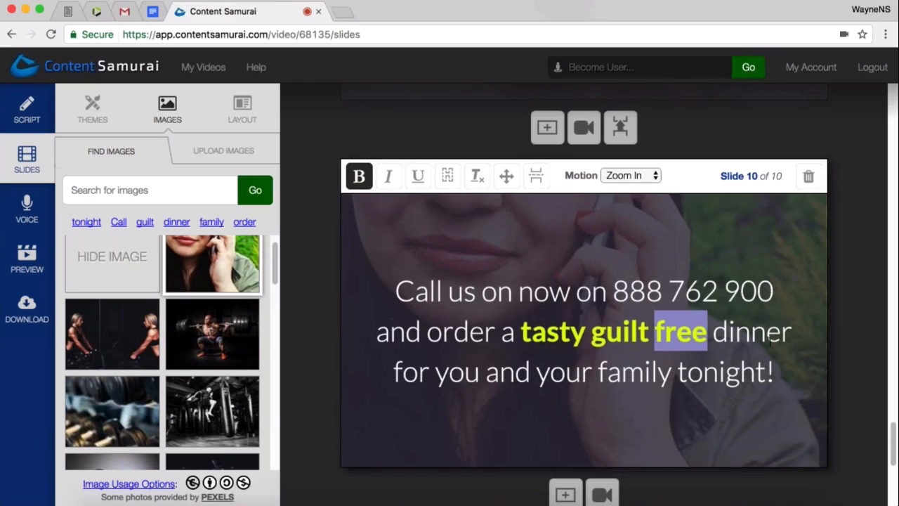
pyautogui.click(752, 376)
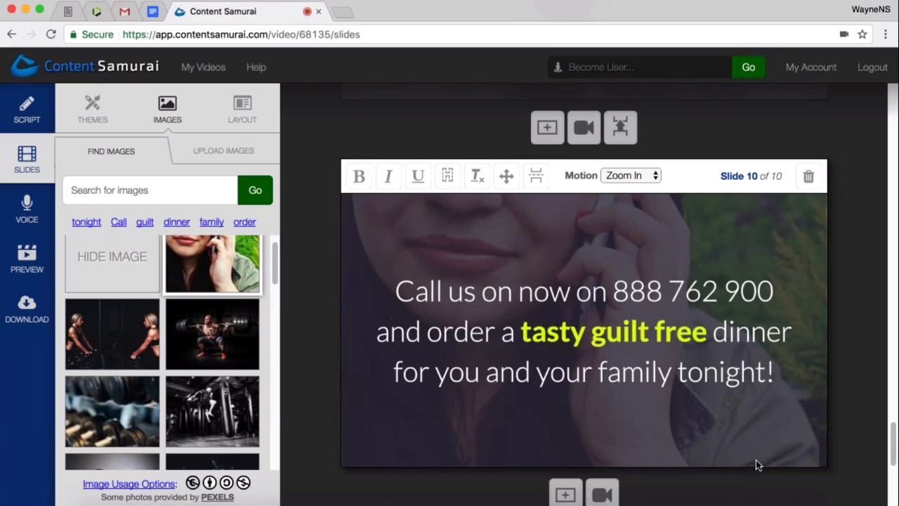
pyautogui.scroll(-1, 766, 422)
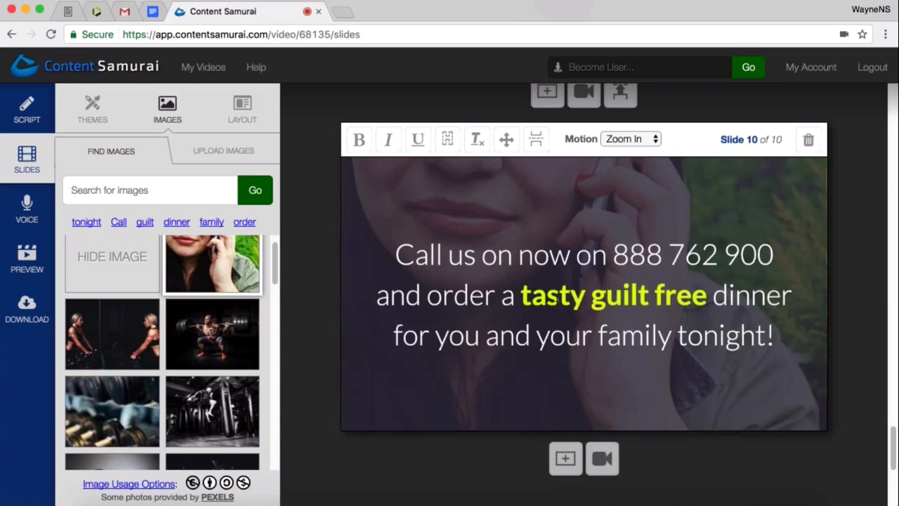
pyautogui.click(777, 340)
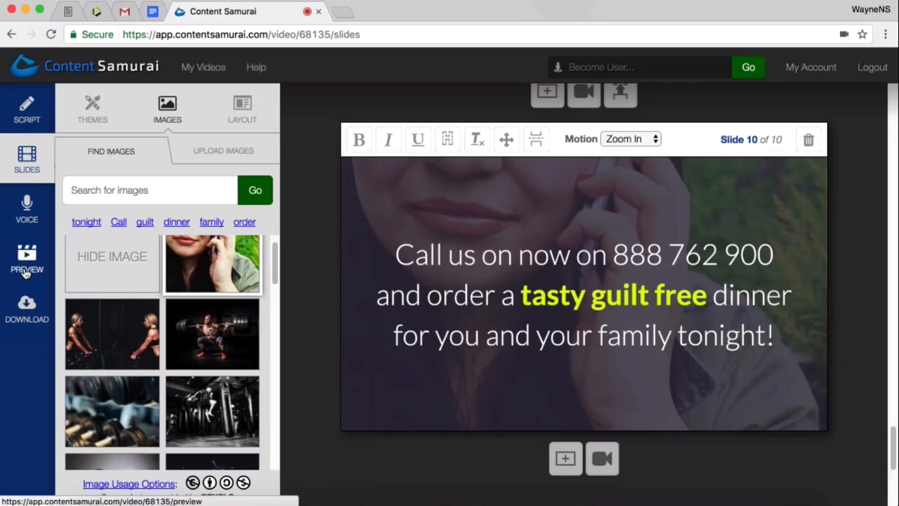
# - Open the video preview, play the whole video with the music volume at 0%, and return the volume to 80%
pyautogui.click(26, 270)
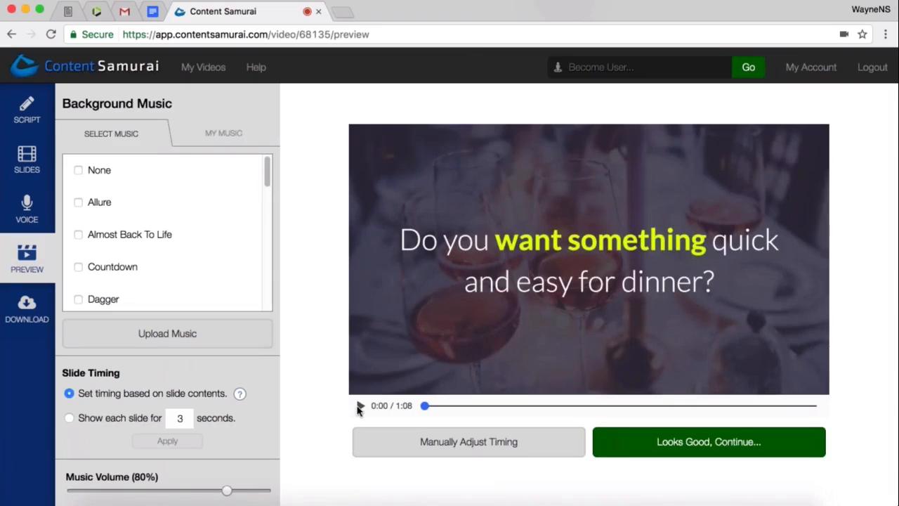
pyautogui.moveTo(227, 490); pyautogui.dragTo(71, 487)
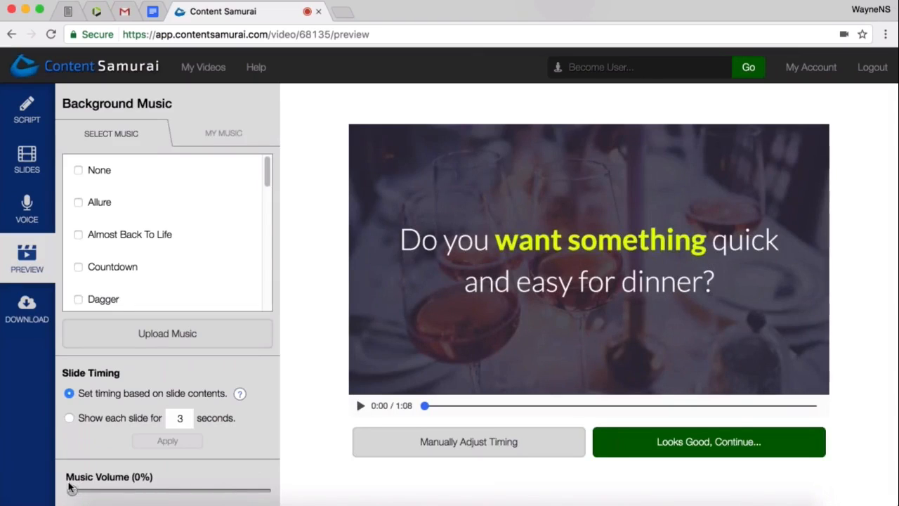
pyautogui.click(359, 406)
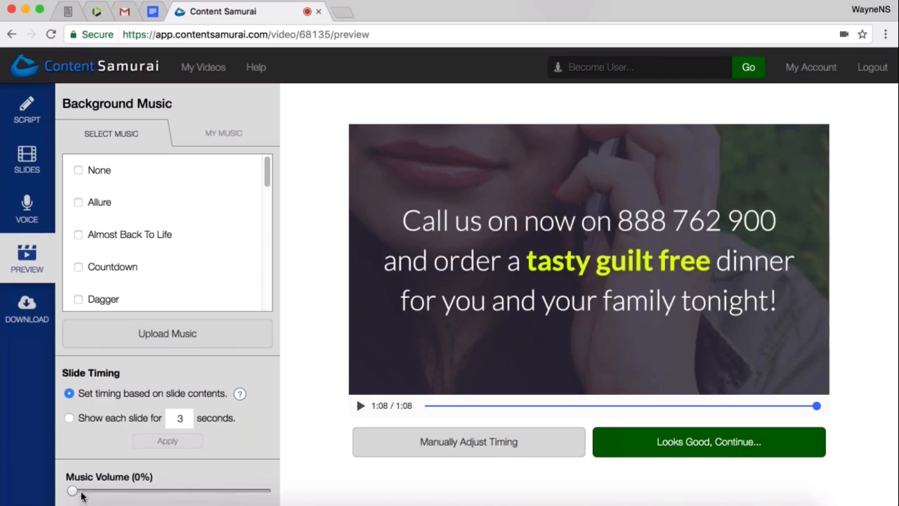
pyautogui.moveTo(71, 494); pyautogui.dragTo(229, 495)
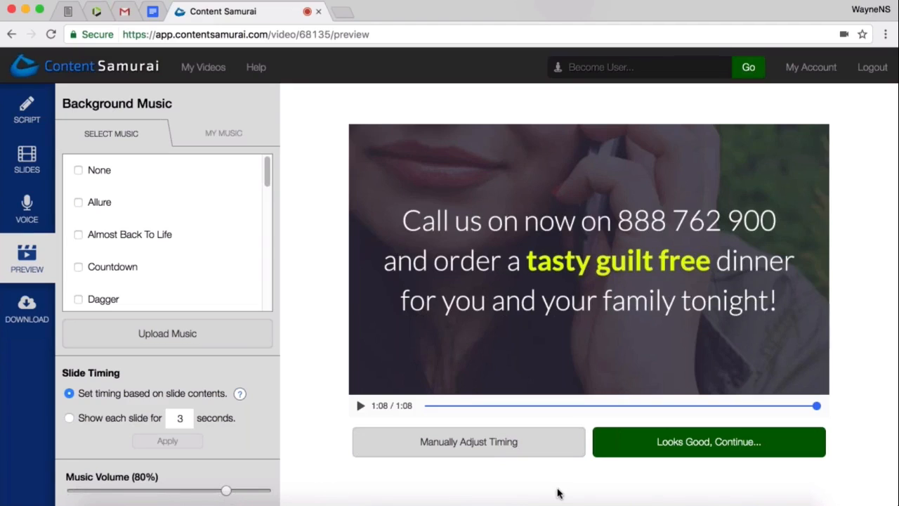
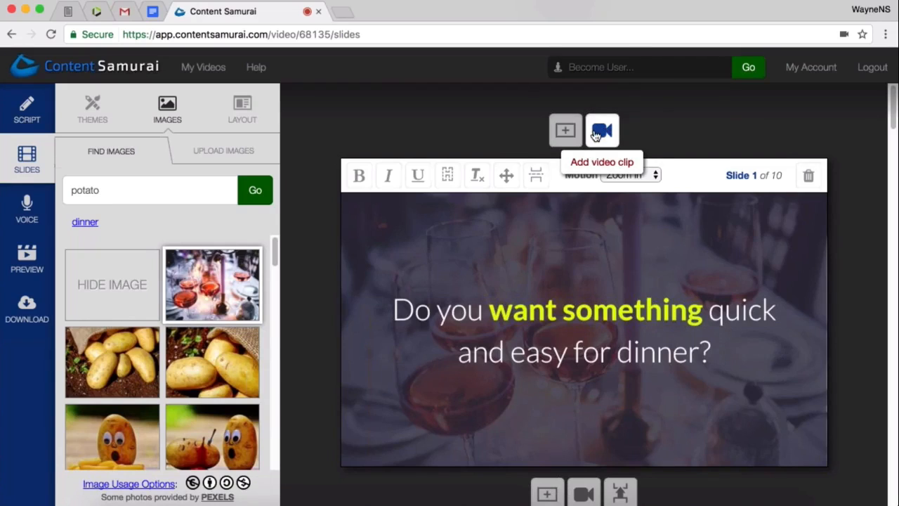
# - Insert the video clip DMW Intro.mp4 from the Work > DMW > DMW Items folder directly after slide 1
pyautogui.scroll(-4, 632, 329)
pyautogui.scroll(-2, 632, 328)
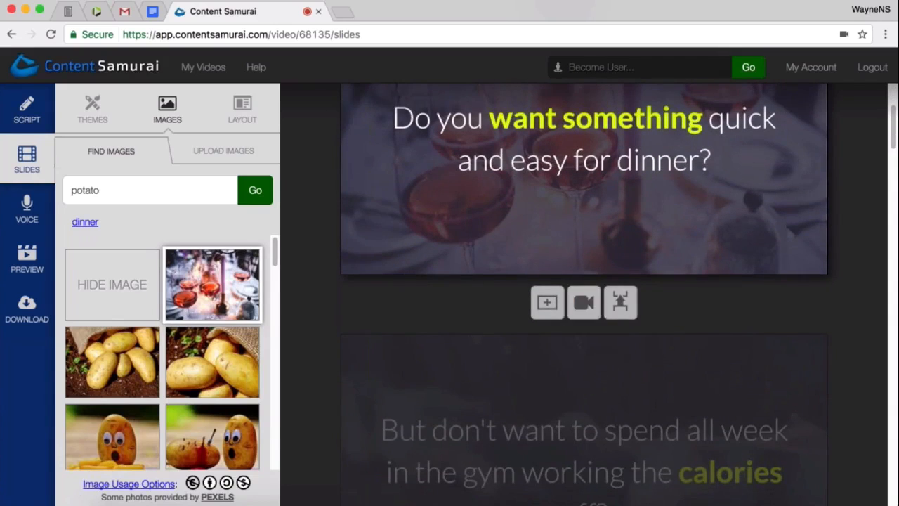
pyautogui.click(584, 309)
pyautogui.click(585, 316)
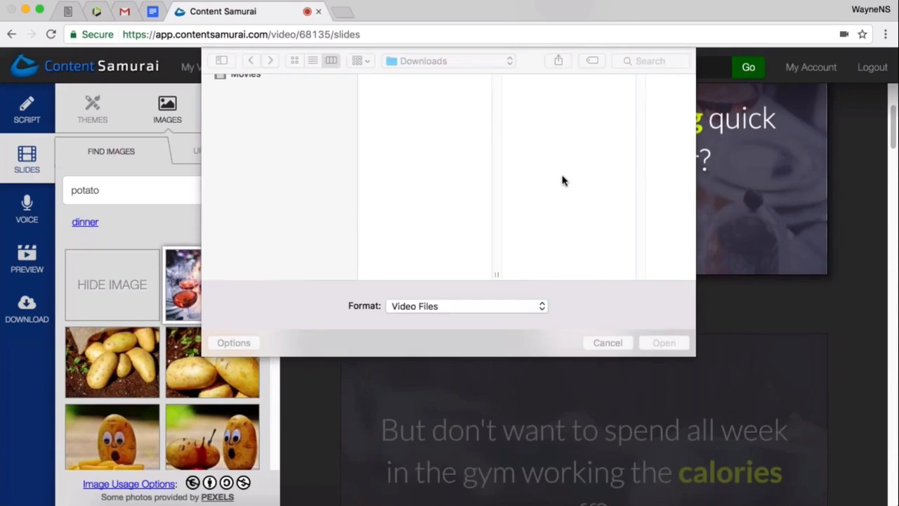
pyautogui.click(317, 113)
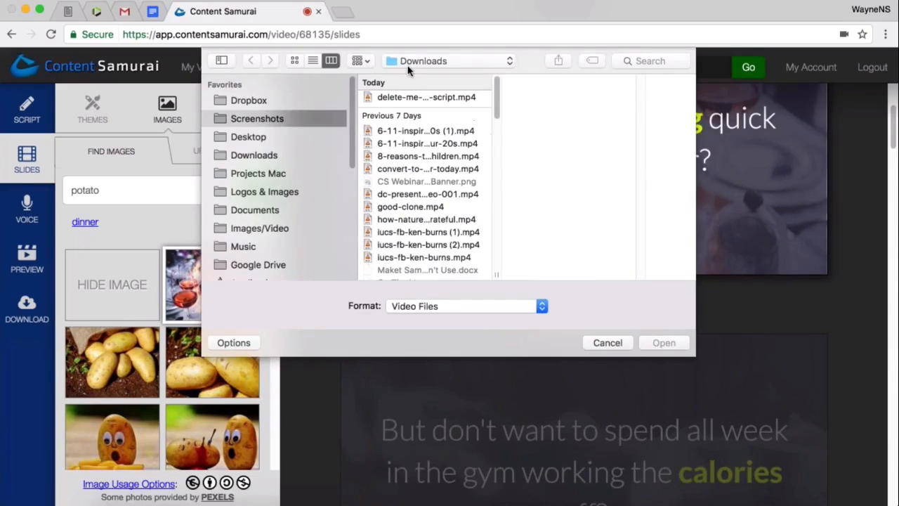
pyautogui.click(273, 170)
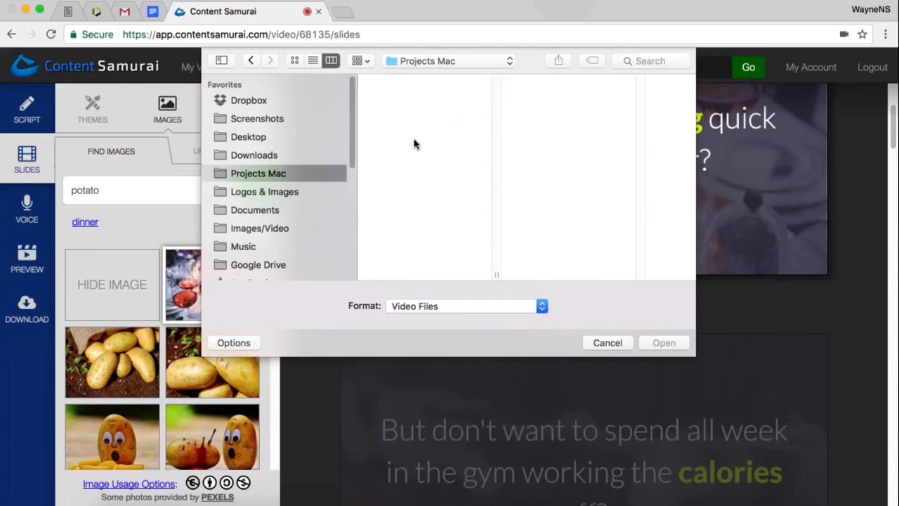
pyautogui.scroll(-2, 436, 252)
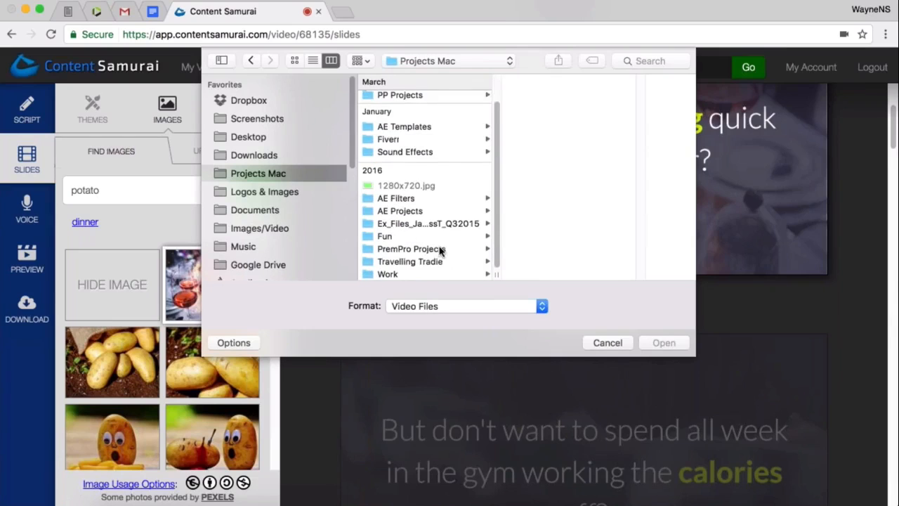
pyautogui.click(406, 274)
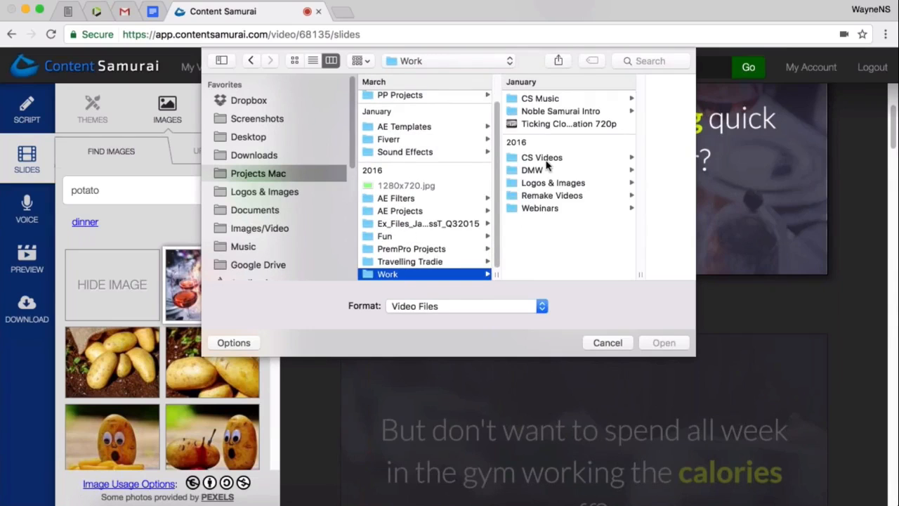
pyautogui.click(543, 170)
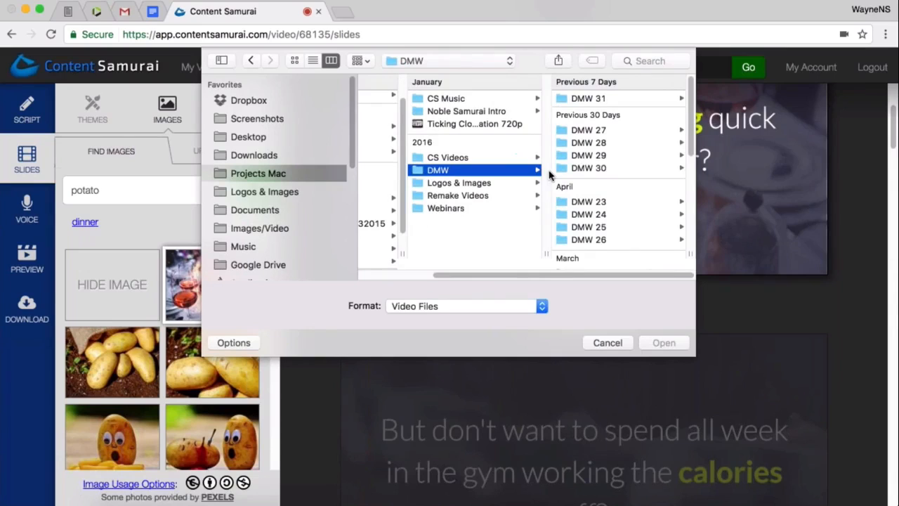
pyautogui.scroll(-5, 618, 228)
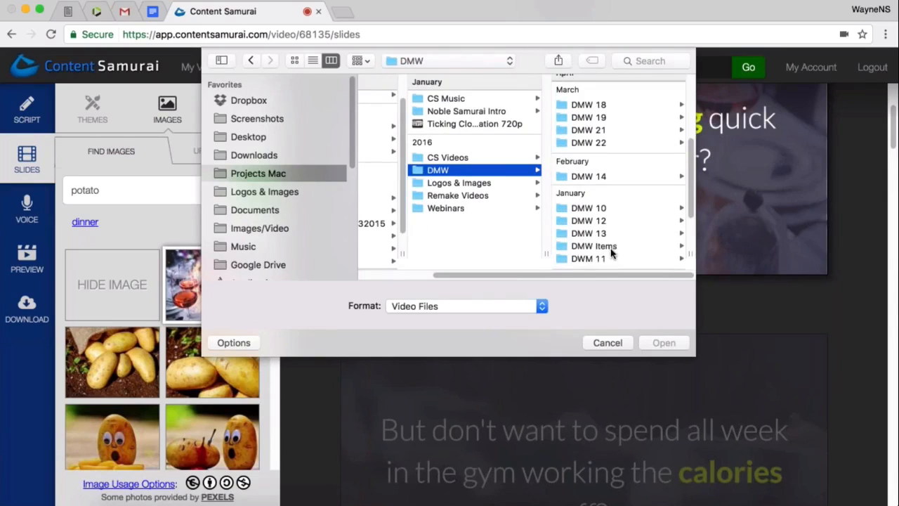
pyautogui.click(600, 214)
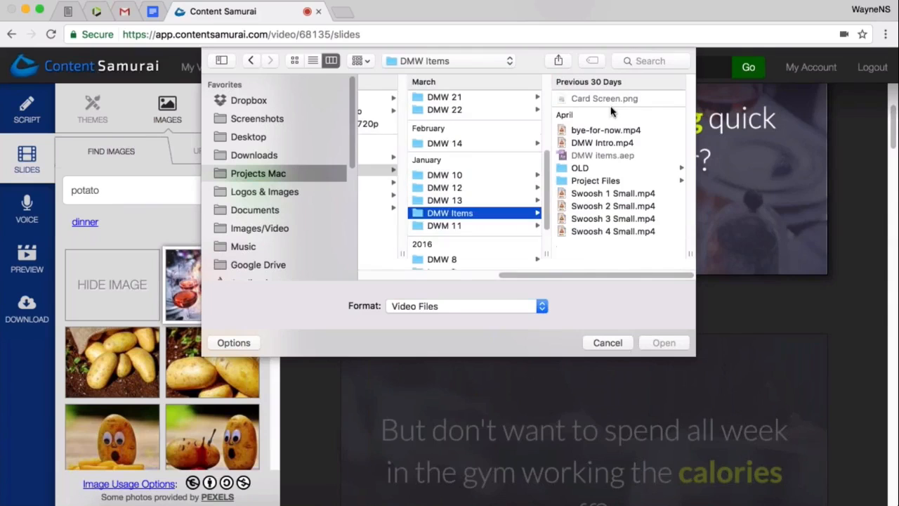
pyautogui.click(608, 143)
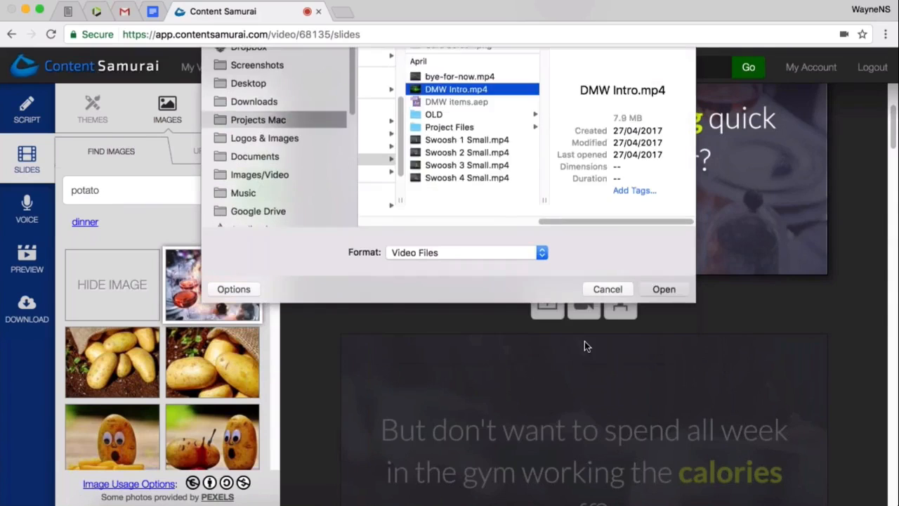
pyautogui.press('Return')
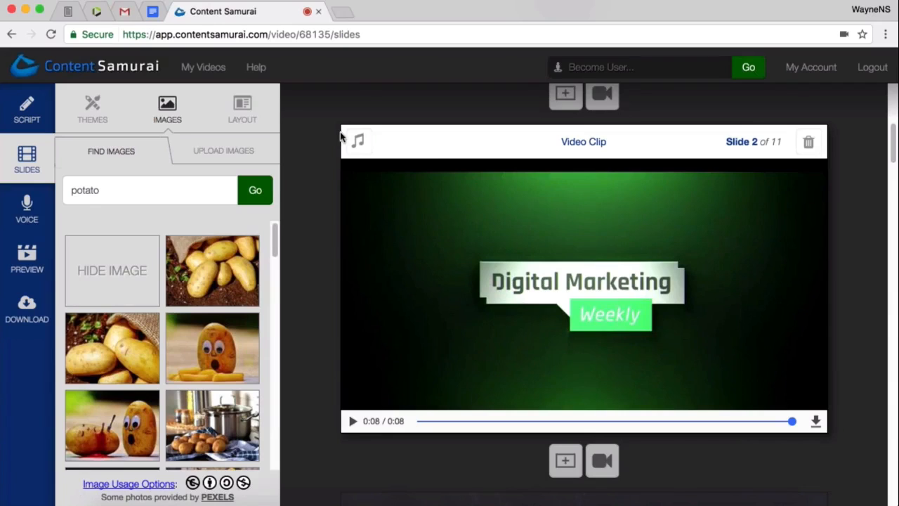
# - Switch the background music off and on again for the video clip on slide 2, and delete that clip slide
pyautogui.click(360, 144)
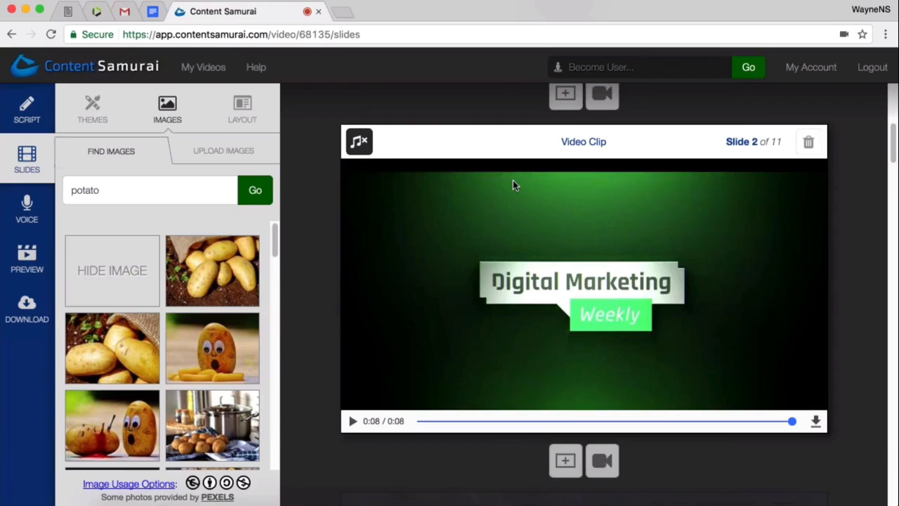
pyautogui.click(359, 141)
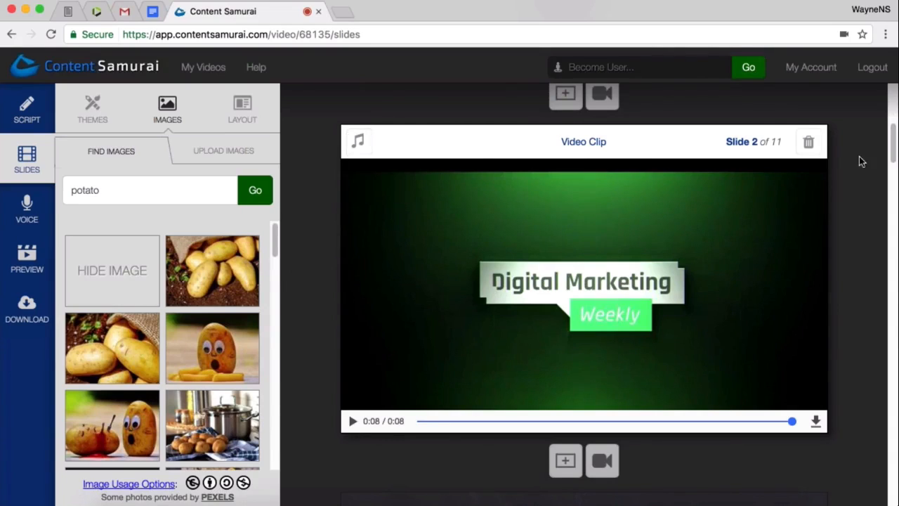
pyautogui.click(809, 144)
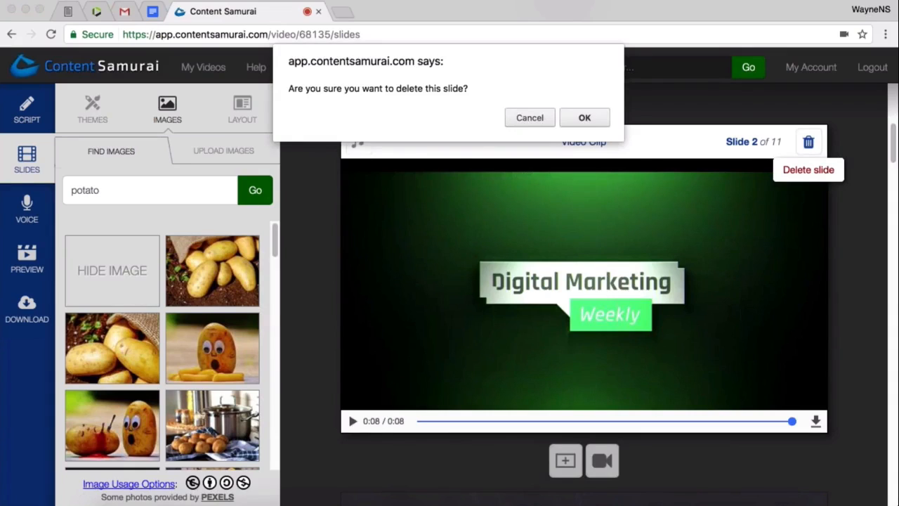
pyautogui.click(592, 118)
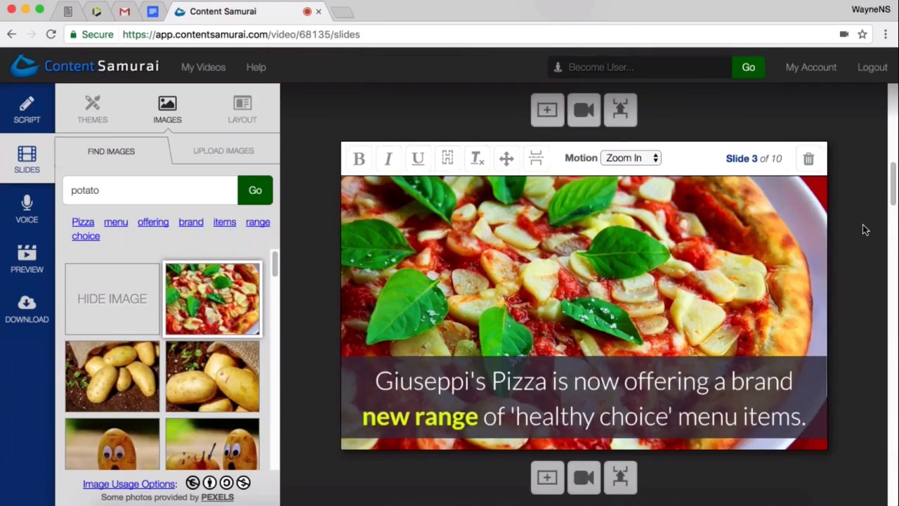
pyautogui.scroll(1, 859, 232)
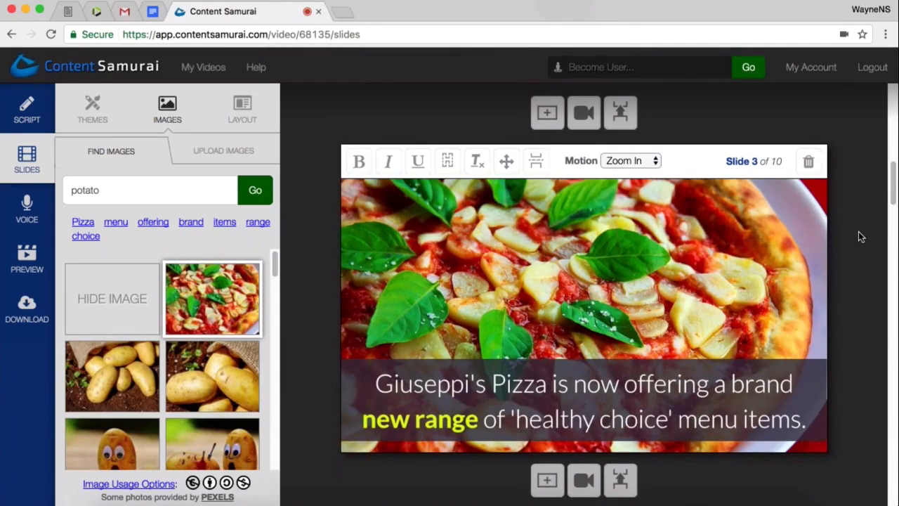
pyautogui.scroll(1, 858, 231)
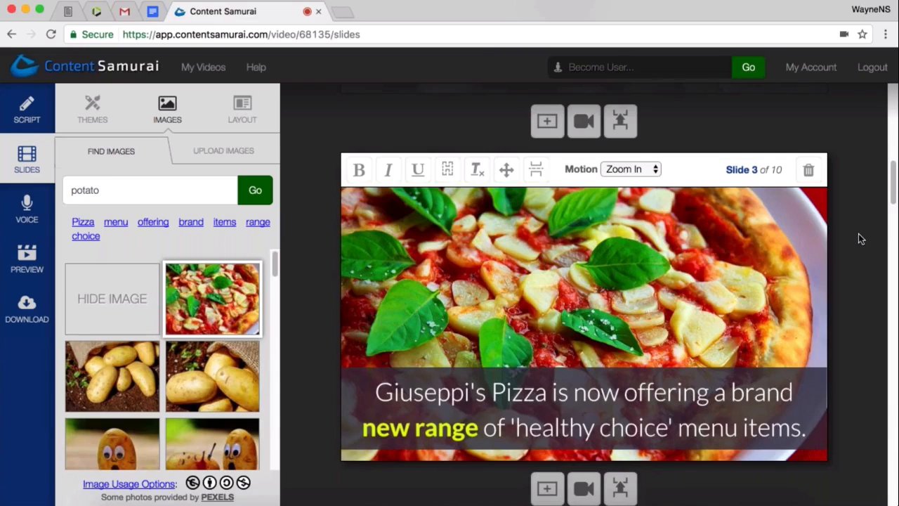
# - Set the video's voice track option to "Record your own voice track"
pyautogui.click(27, 209)
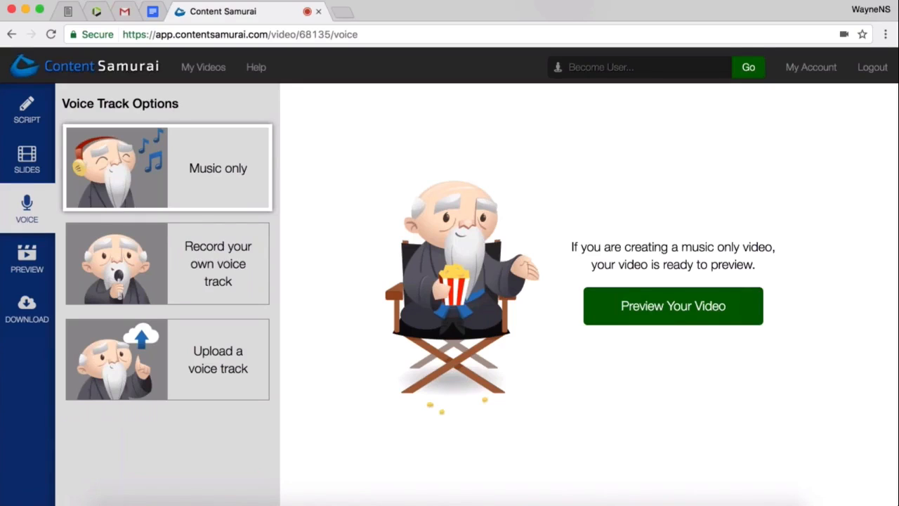
pyautogui.click(216, 282)
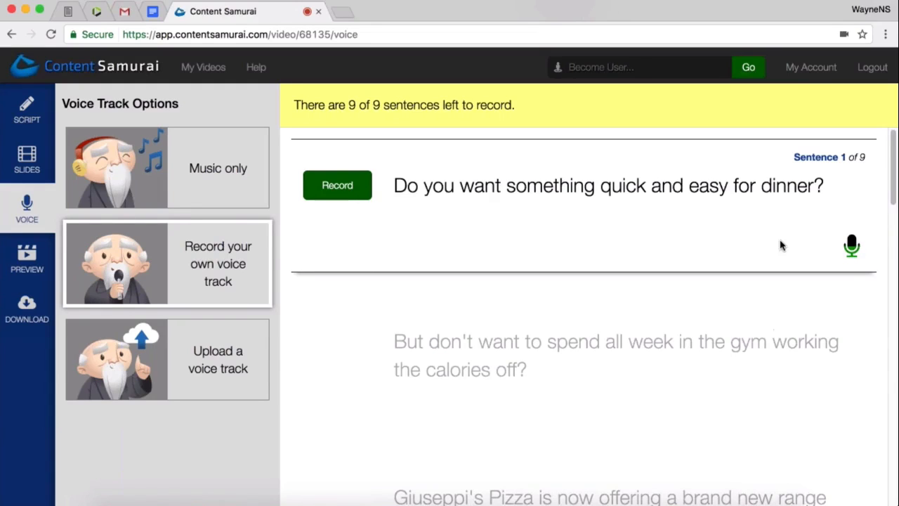
pyautogui.moveTo(823, 185); pyautogui.dragTo(380, 188)
pyautogui.click(500, 242)
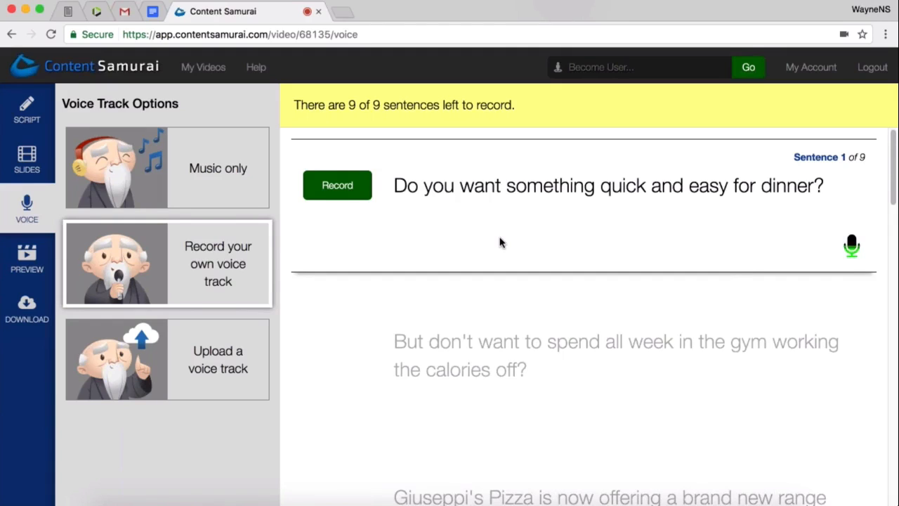
# - Record the voice-over for sentence 1, "Do you want something quick and easy for dinner?", and advance to sentence 2
pyautogui.click(337, 195)
pyautogui.moveTo(392, 190); pyautogui.dragTo(832, 191)
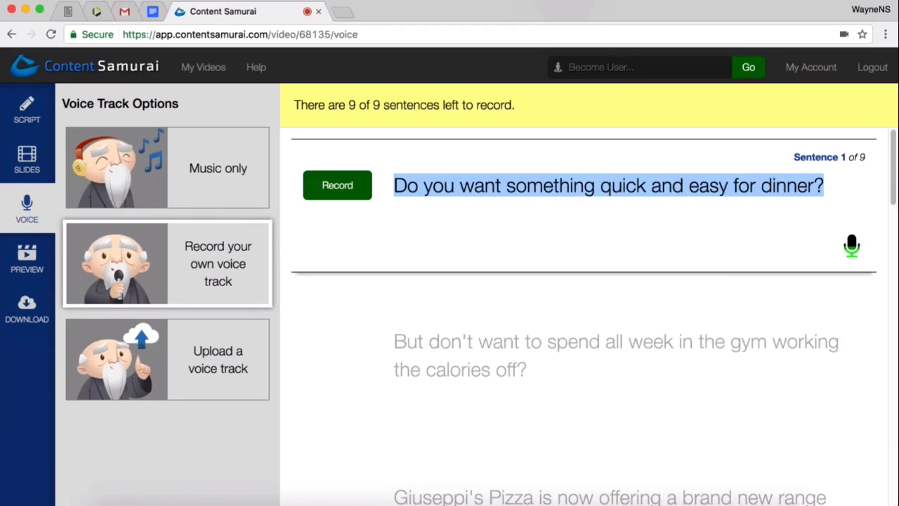
pyautogui.click(832, 191)
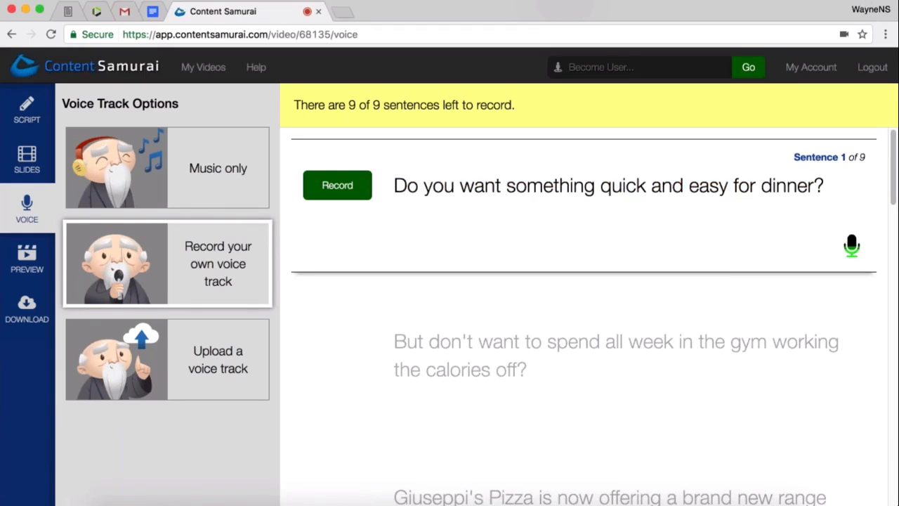
pyautogui.click(342, 200)
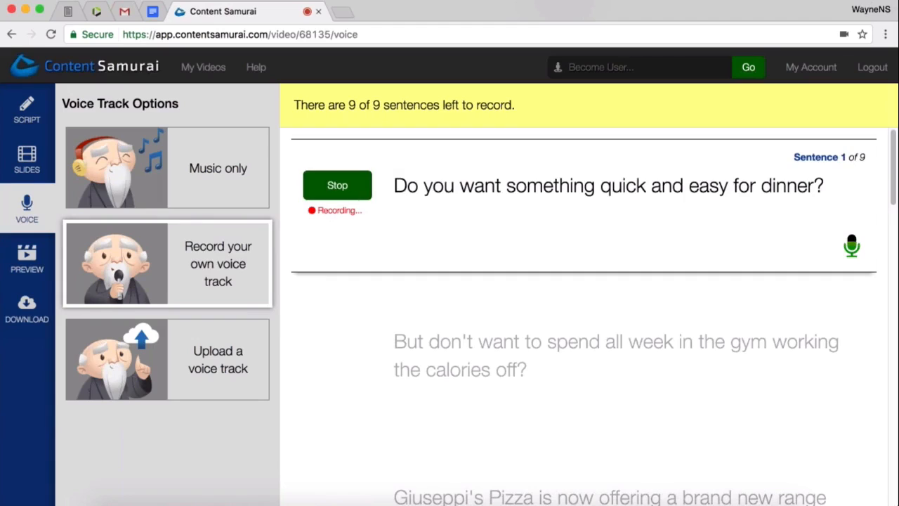
pyautogui.click(334, 191)
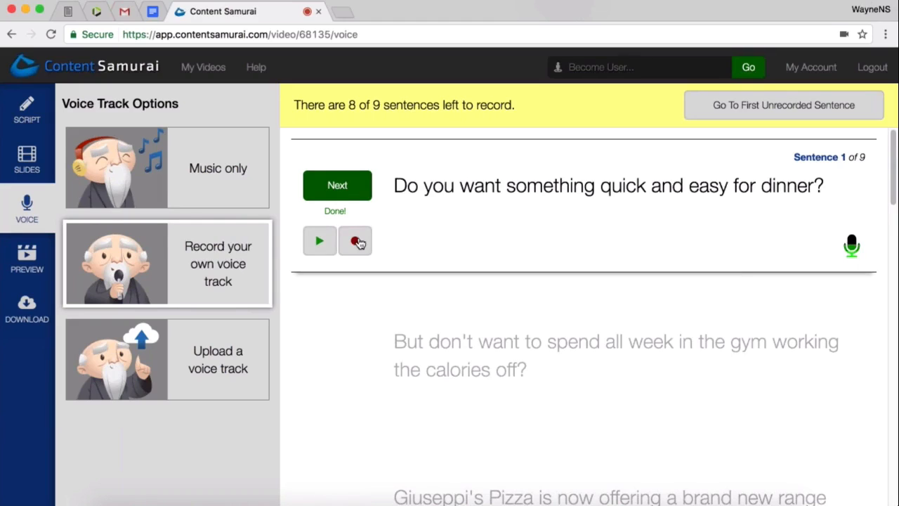
pyautogui.moveTo(366, 246); pyautogui.dragTo(823, 188)
pyautogui.click(390, 224)
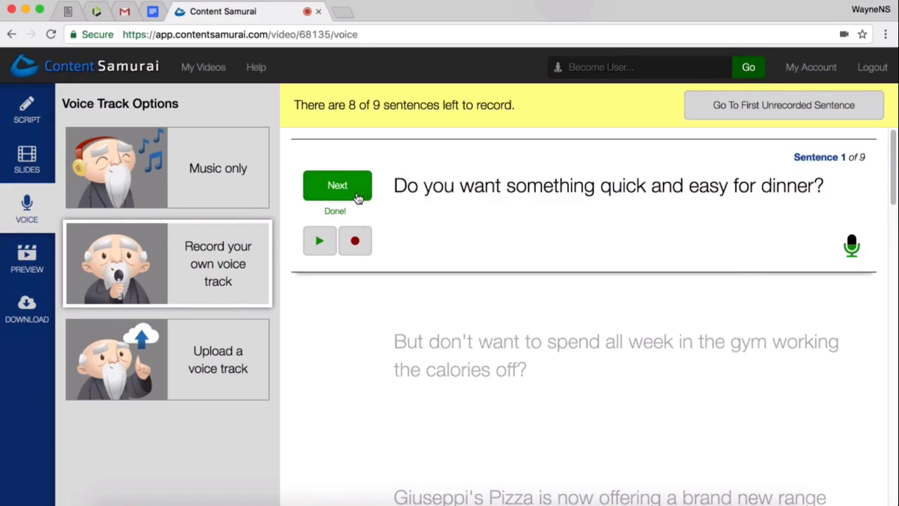
pyautogui.click(338, 189)
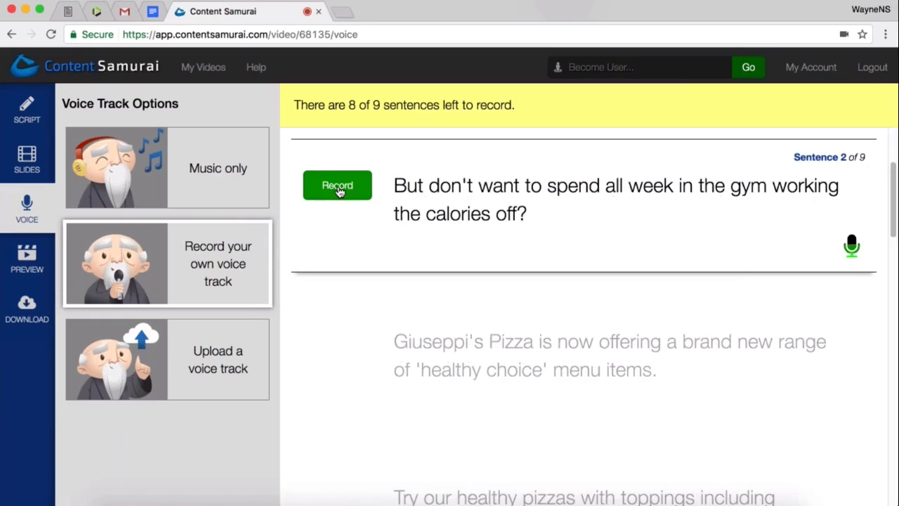
# - Record the voice-over for sentence 2, about working the calories off in the gym, and advance to sentence 3
pyautogui.click(338, 187)
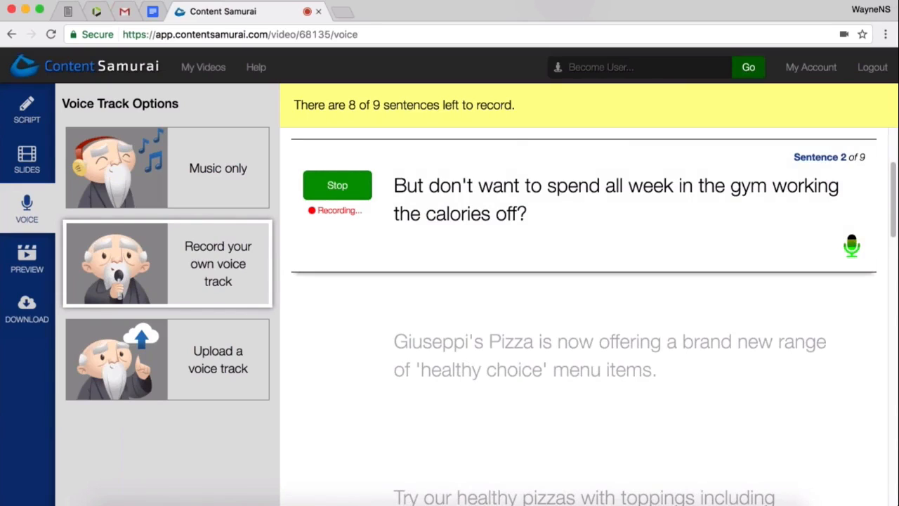
pyautogui.press('space')
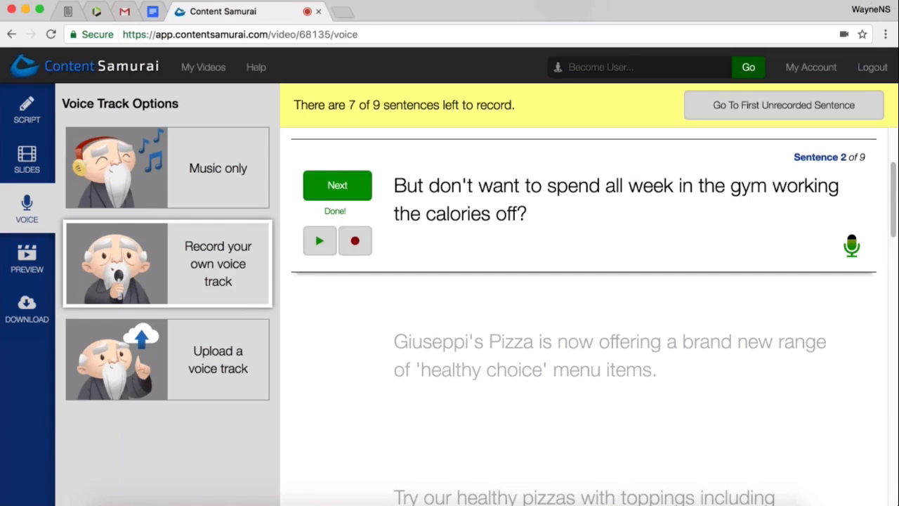
pyautogui.press('space')
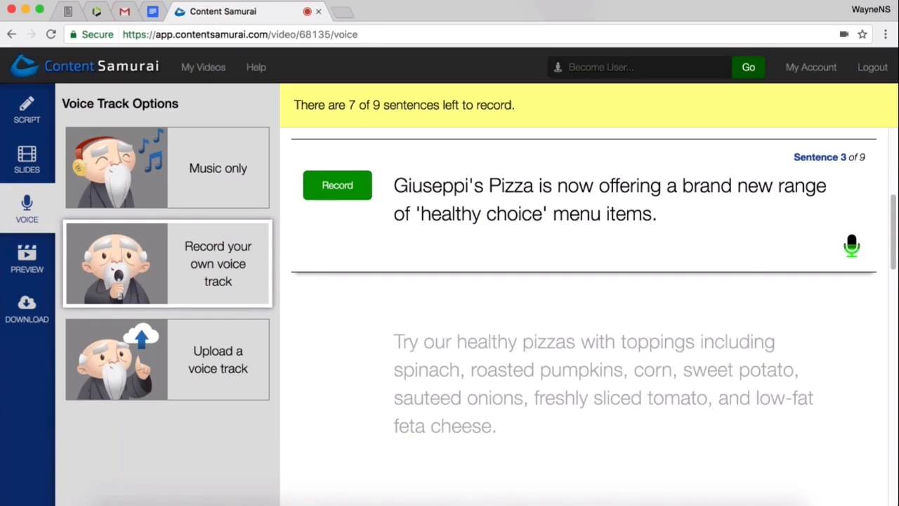
# - Record the voice-over for sentence 3, about the new 'healthy choice' menu items, and record it again to replace the first take
pyautogui.click(338, 191)
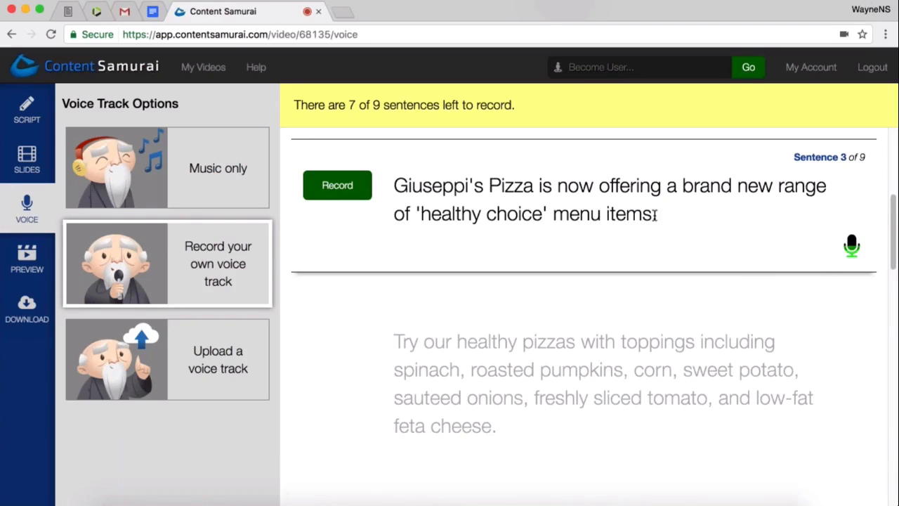
pyautogui.moveTo(659, 218); pyautogui.dragTo(392, 176)
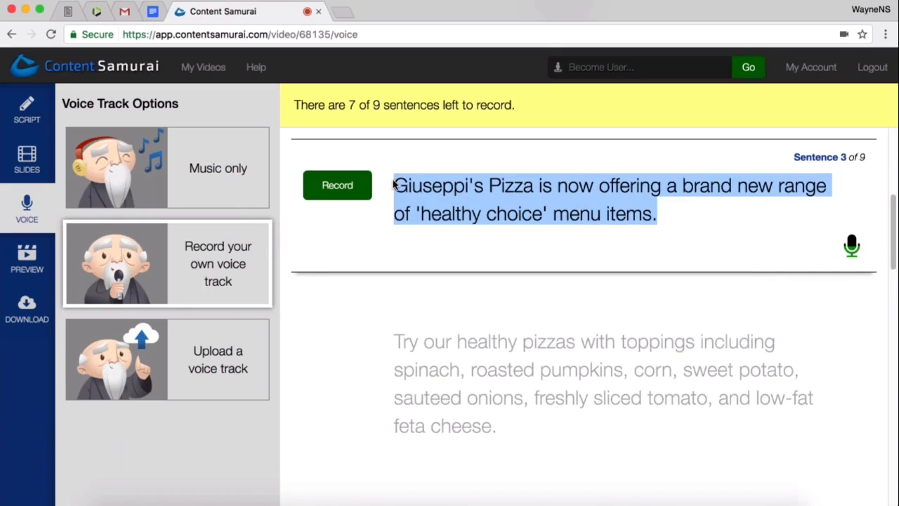
pyautogui.click(394, 180)
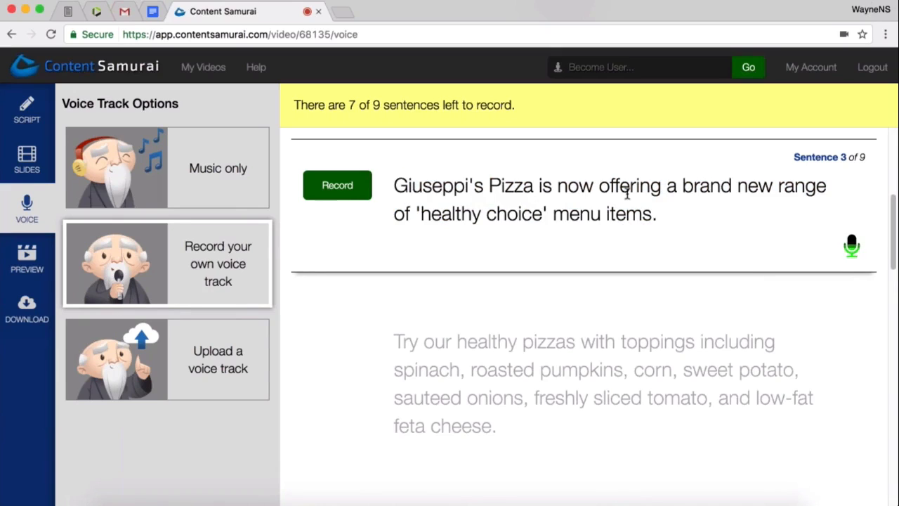
pyautogui.click(348, 191)
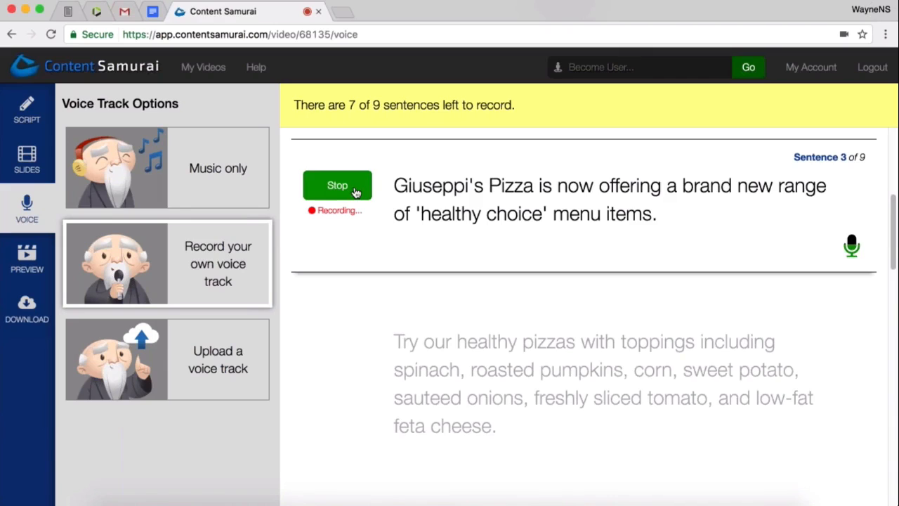
pyautogui.click(338, 188)
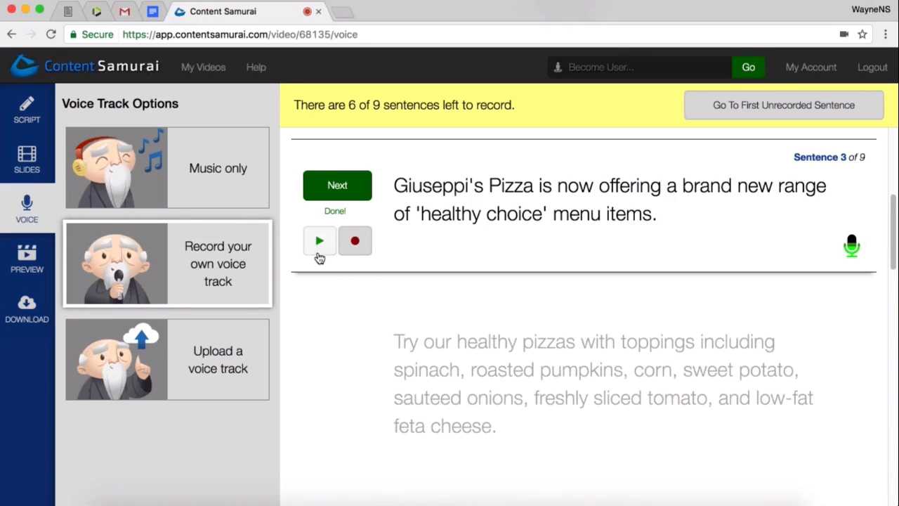
pyautogui.click(355, 241)
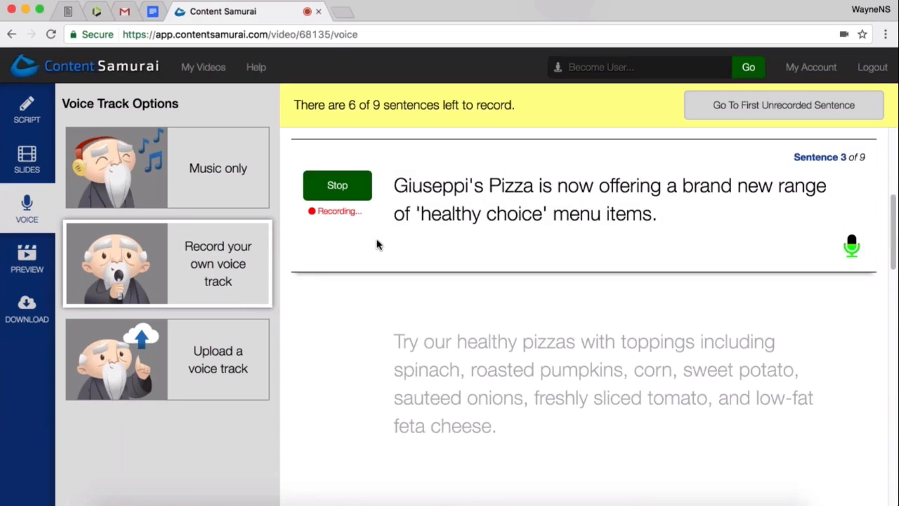
pyautogui.click(346, 191)
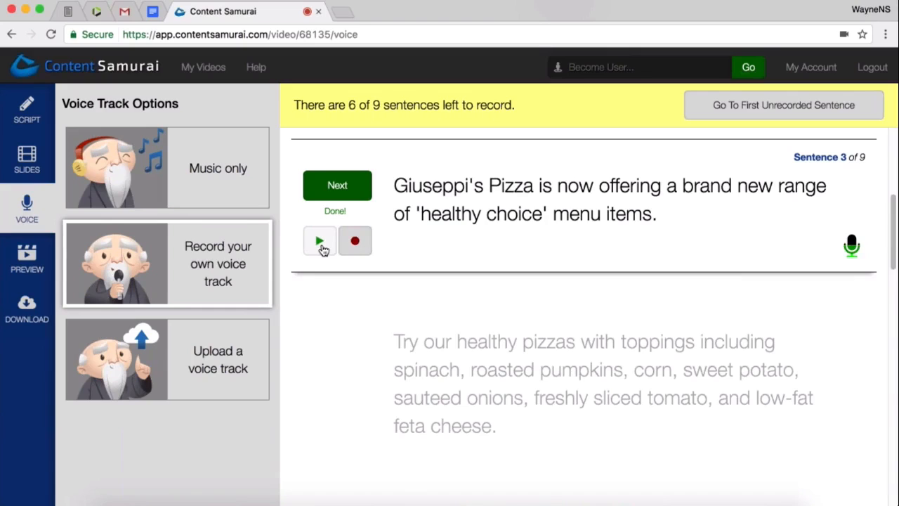
pyautogui.moveTo(324, 258); pyautogui.dragTo(664, 242)
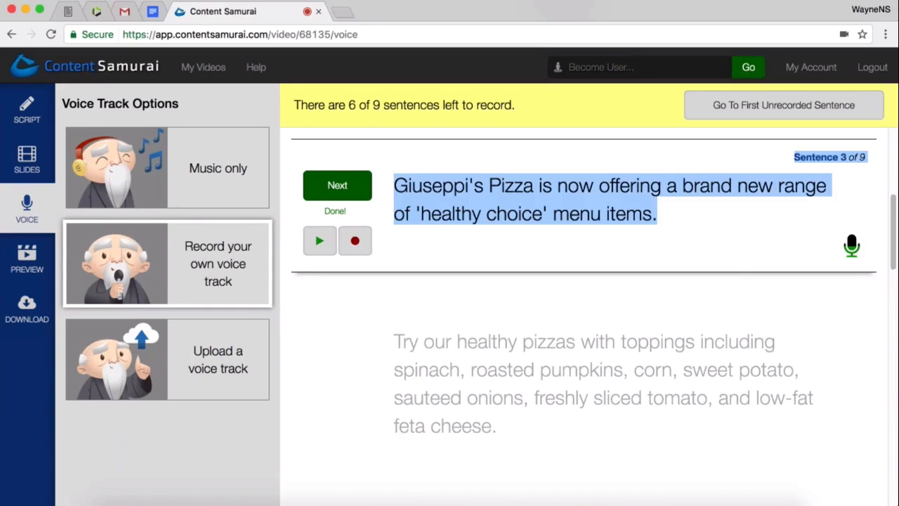
pyautogui.click(664, 242)
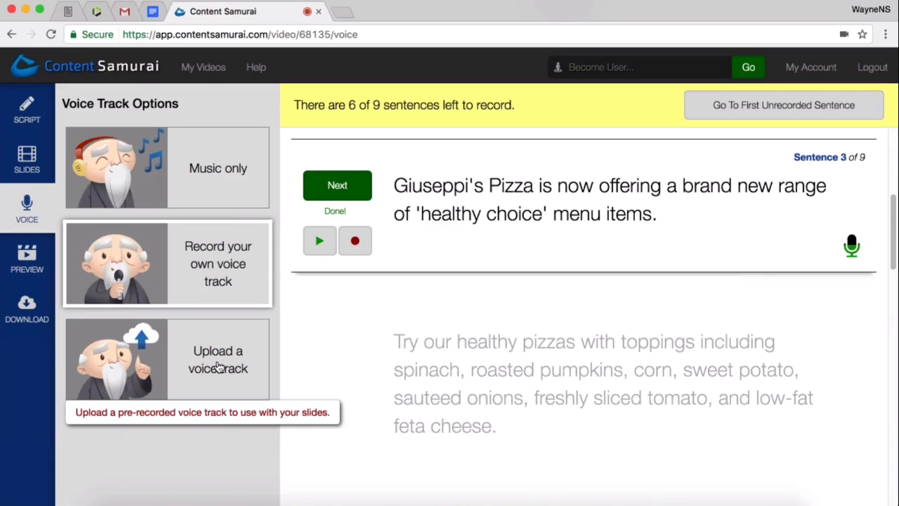
# - Open the file chooser for uploading a voice track, cancel it, and return to the "Record your own voice track" option
pyautogui.click(213, 365)
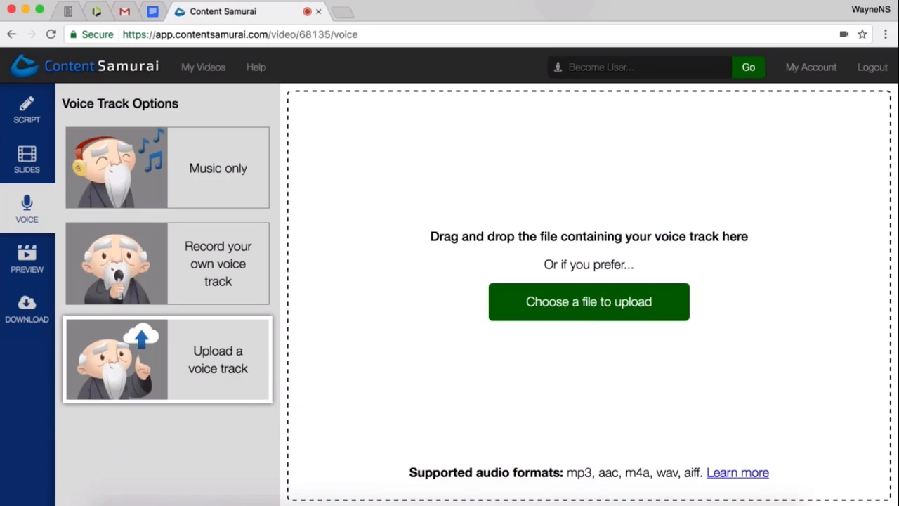
pyautogui.click(631, 312)
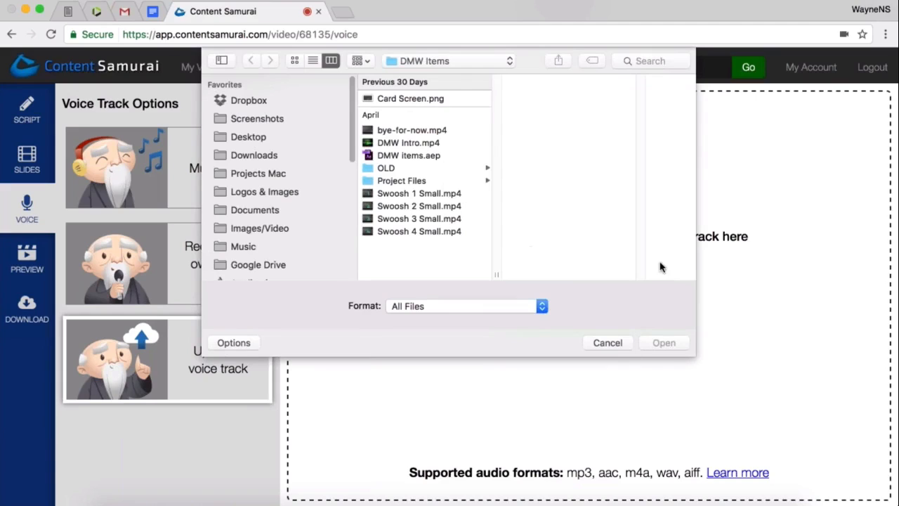
pyautogui.click(599, 344)
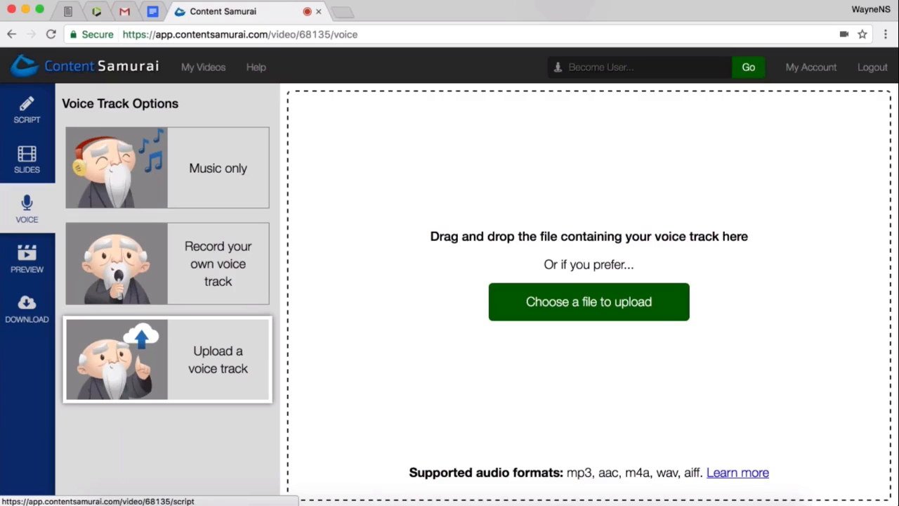
pyautogui.click(171, 274)
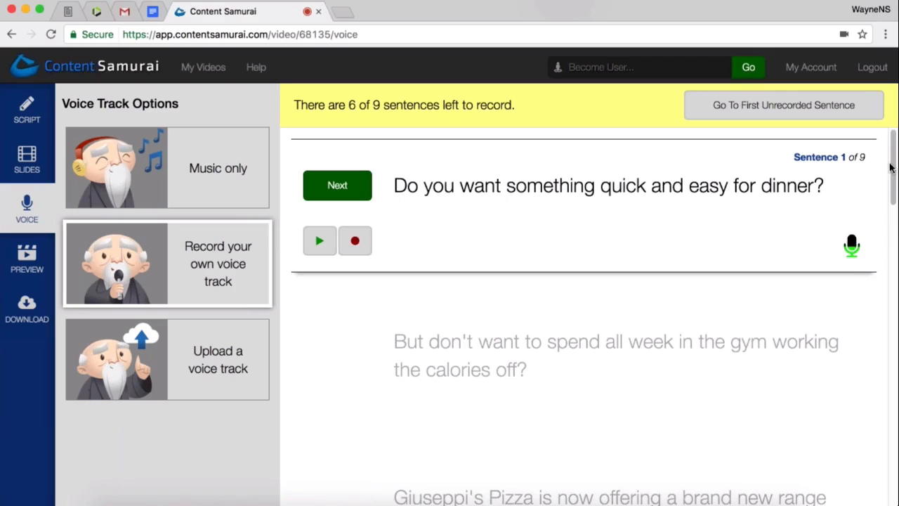
pyautogui.moveTo(890, 167); pyautogui.dragTo(896, 272)
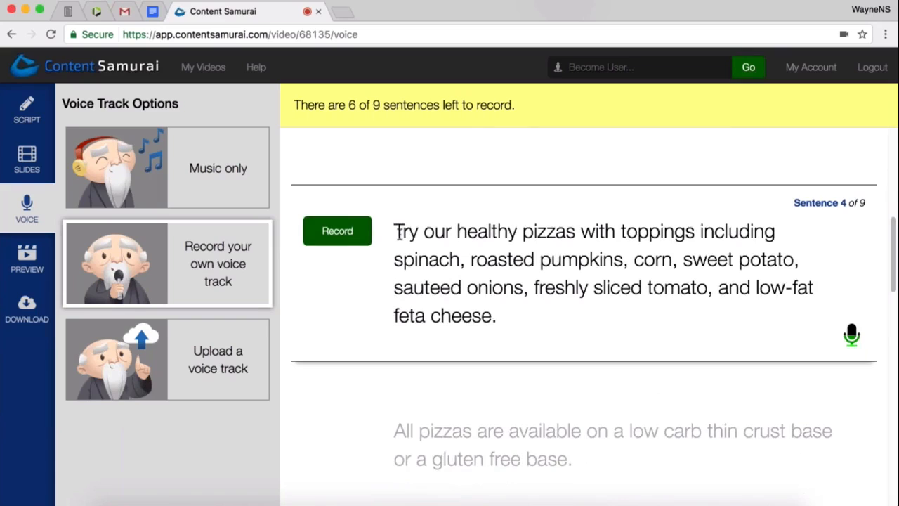
pyautogui.moveTo(394, 232)
pyautogui.mouseDown()
pyautogui.moveTo(586, 232)
pyautogui.moveTo(678, 257)
pyautogui.mouseUp()
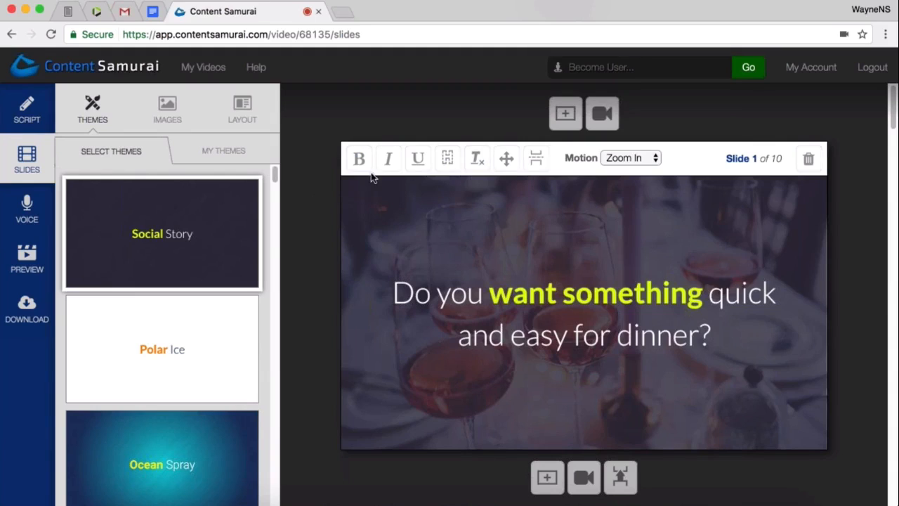
# - Hide the text on slide 1, about a quick and easy dinner, and on slide 2, about working the calories off
pyautogui.click(448, 160)
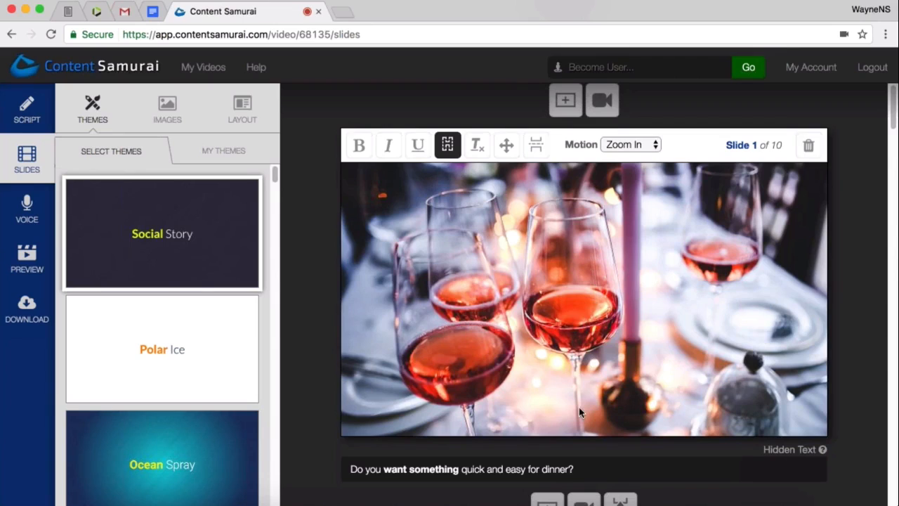
pyautogui.scroll(-2, 492, 330)
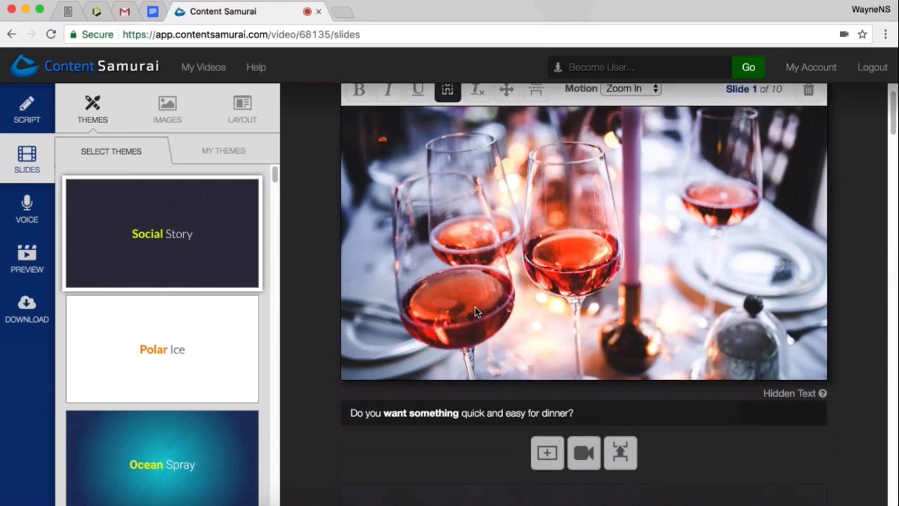
pyautogui.scroll(-3, 475, 307)
pyautogui.scroll(-6, 518, 337)
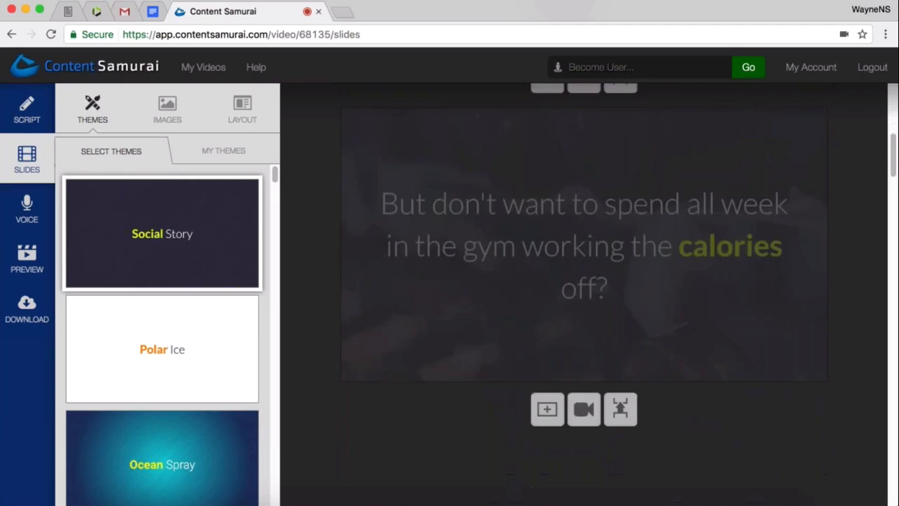
pyautogui.scroll(-2, 518, 330)
pyautogui.scroll(4, 517, 309)
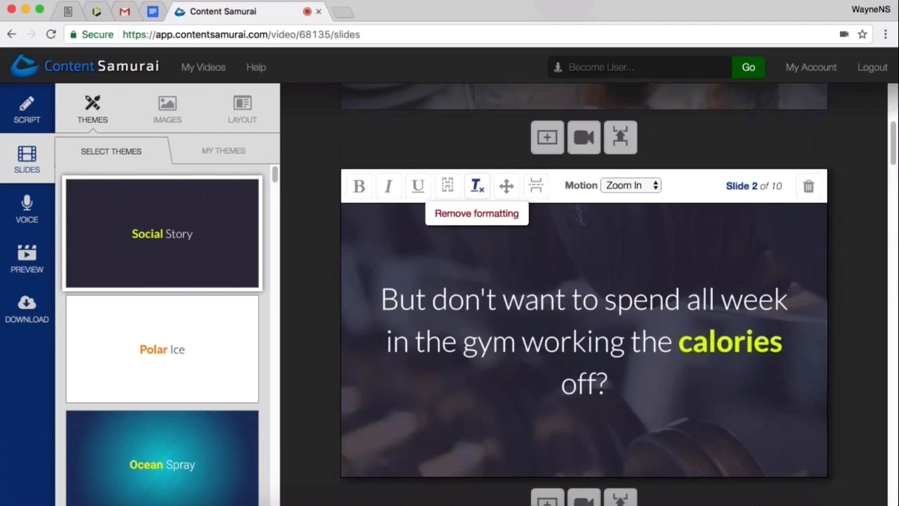
pyautogui.click(449, 191)
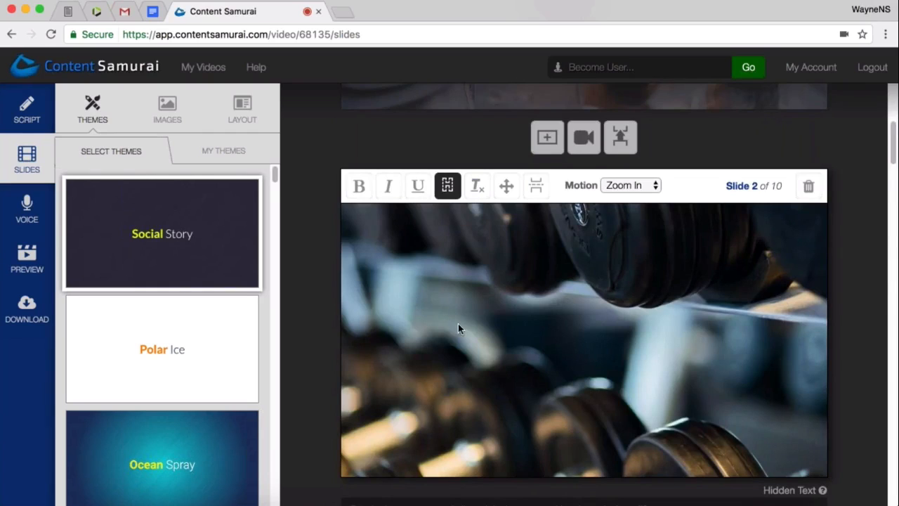
# - Hide the text on slide 3, about the new range of 'healthy choice' menu items
pyautogui.scroll(-5, 458, 327)
pyautogui.scroll(-3, 466, 323)
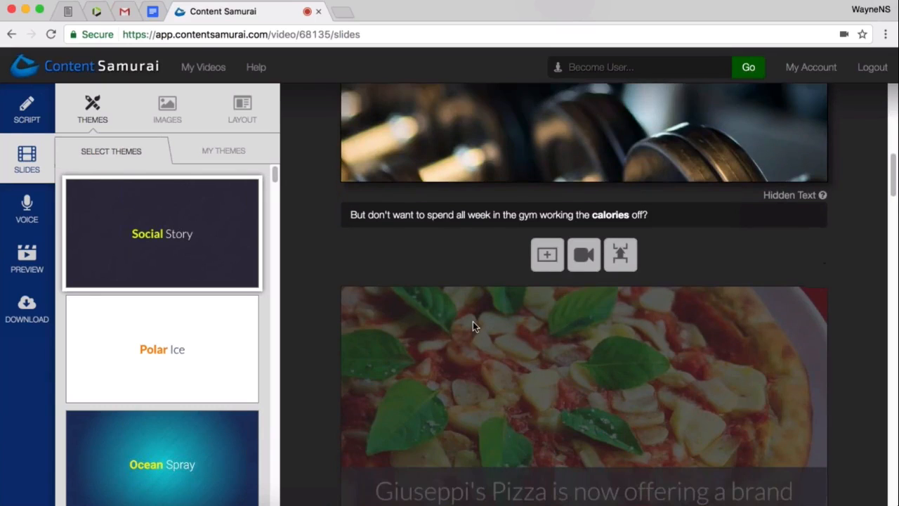
pyautogui.scroll(-1, 481, 325)
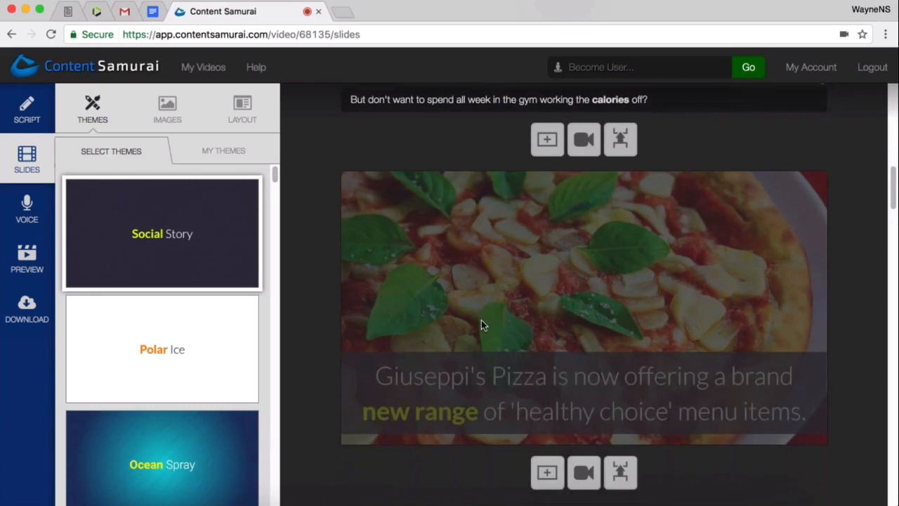
pyautogui.click(484, 326)
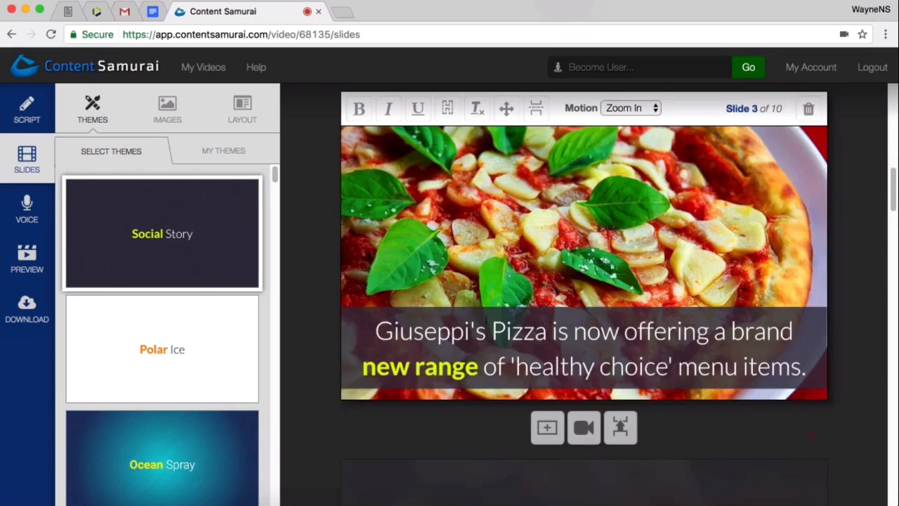
pyautogui.click(450, 116)
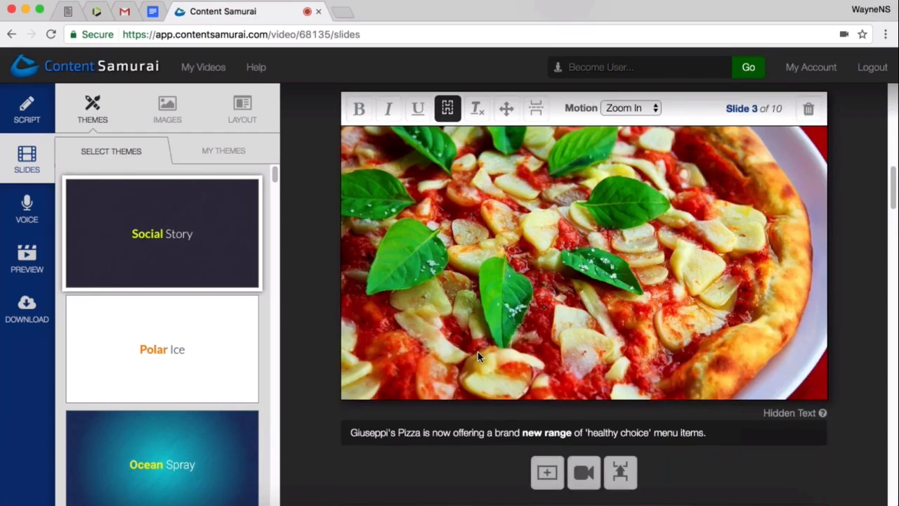
# - Hide the text on slide 4, which lists the spinach, roasted pumpkins and corn toppings
pyautogui.scroll(-4, 477, 355)
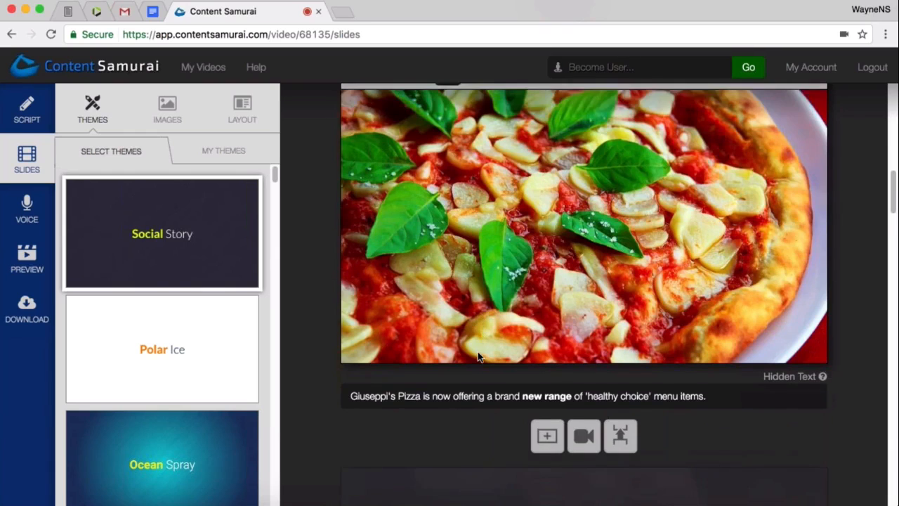
pyautogui.scroll(-4, 479, 354)
pyautogui.scroll(-2, 486, 357)
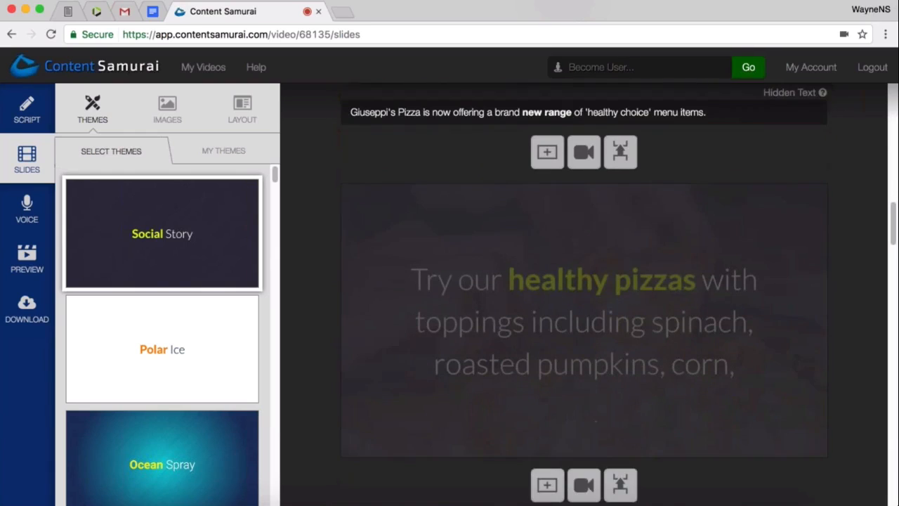
pyautogui.click(485, 356)
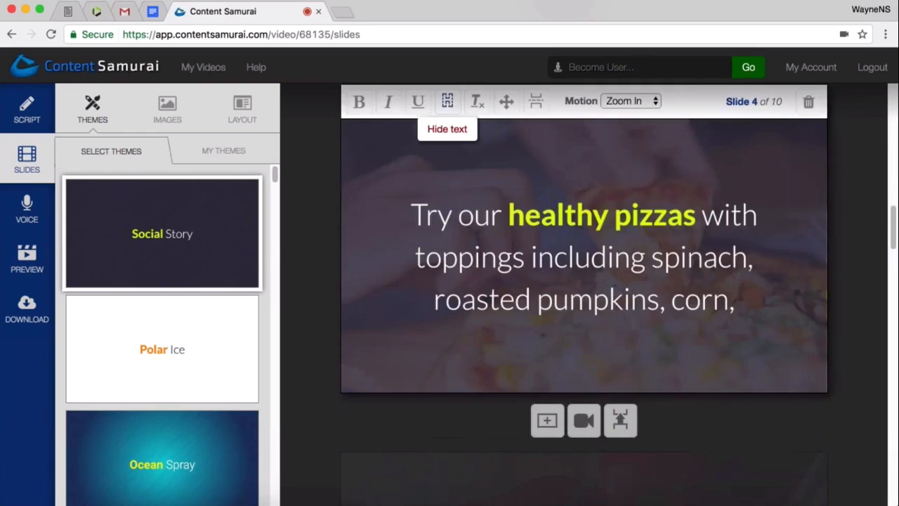
pyautogui.click(448, 101)
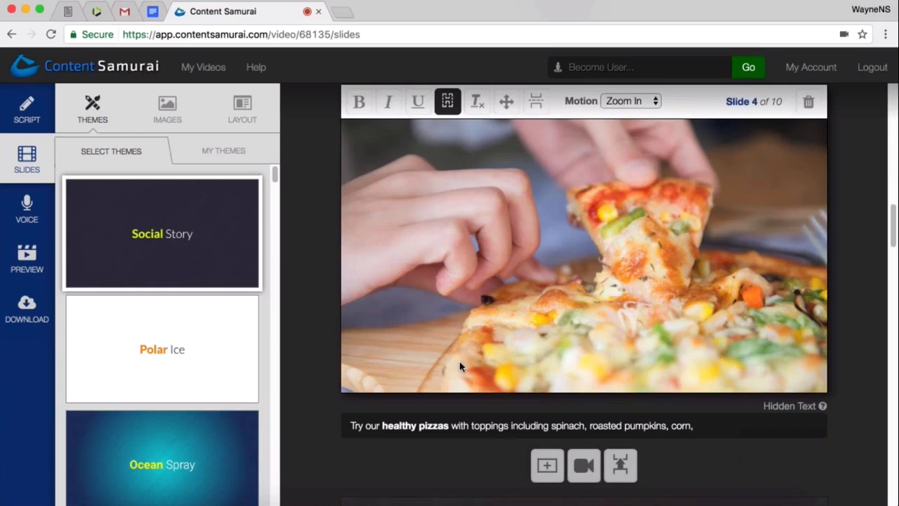
# - Try the text-on-the-left, right and bottom layouts on slide 5, about low-fat feta cheese, and apply the "Text at the top" layout
pyautogui.scroll(-1, 461, 365)
pyautogui.scroll(-5, 461, 366)
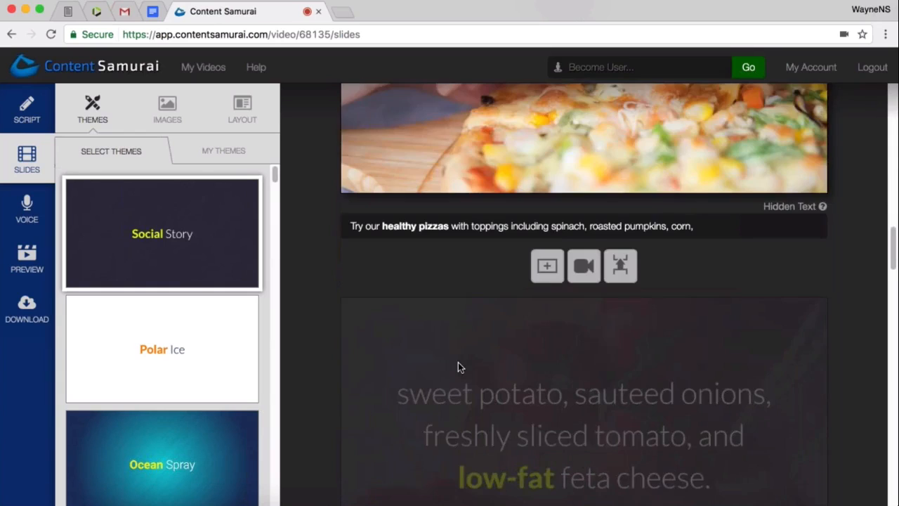
pyautogui.scroll(-2, 458, 363)
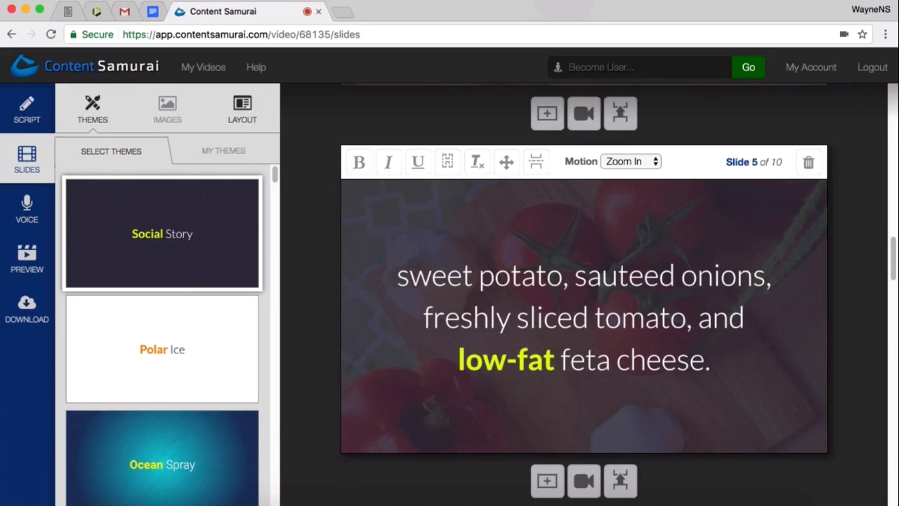
pyautogui.click(241, 125)
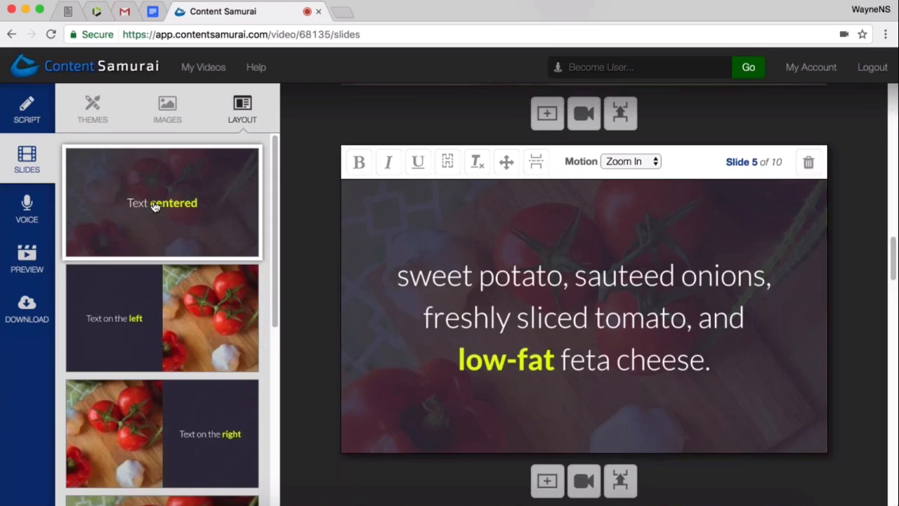
pyautogui.click(129, 332)
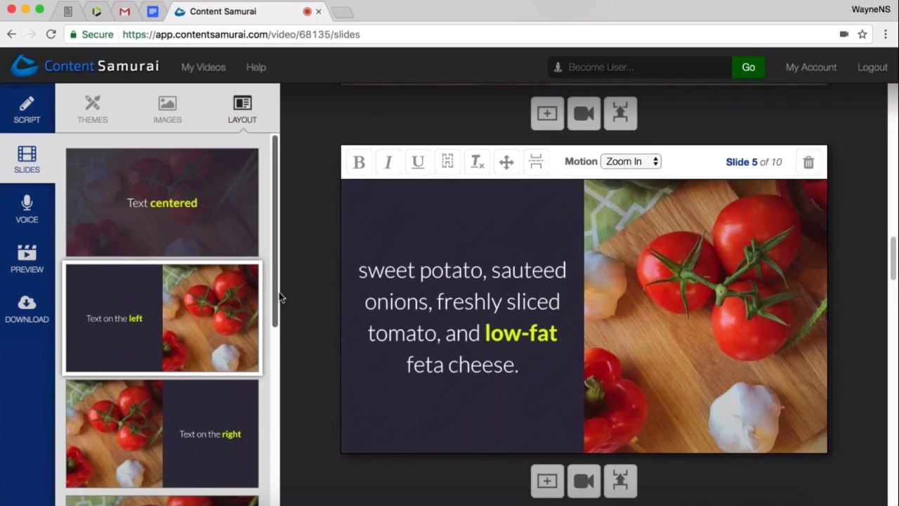
pyautogui.scroll(-4, 277, 363)
pyautogui.click(188, 218)
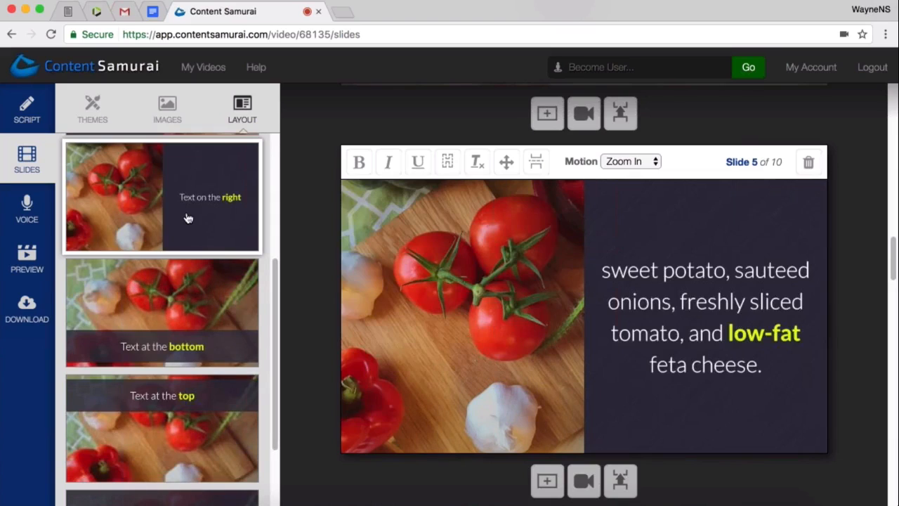
pyautogui.click(200, 329)
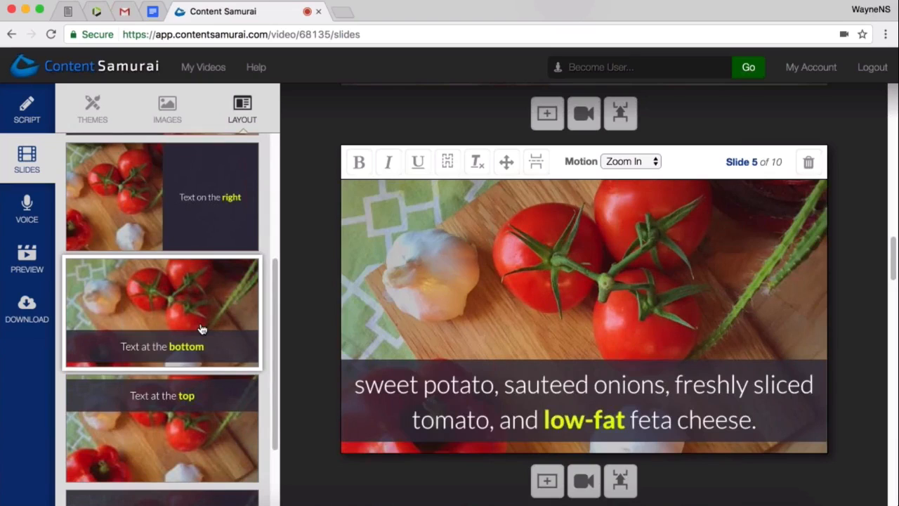
pyautogui.click(201, 447)
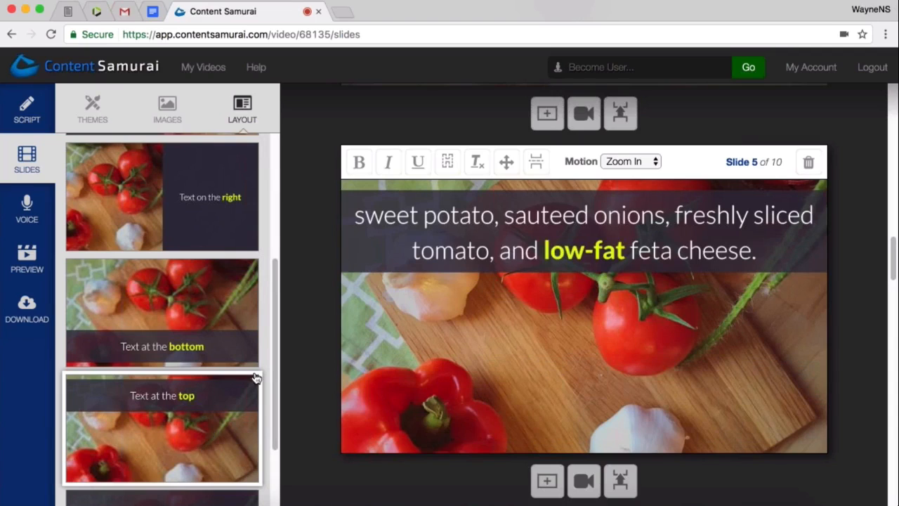
# - Try the "Text covers the full slide" layout on slide 5, about low-fat feta cheese, and apply the "Text centered" layout
pyautogui.moveTo(273, 339); pyautogui.dragTo(284, 396)
pyautogui.click(205, 446)
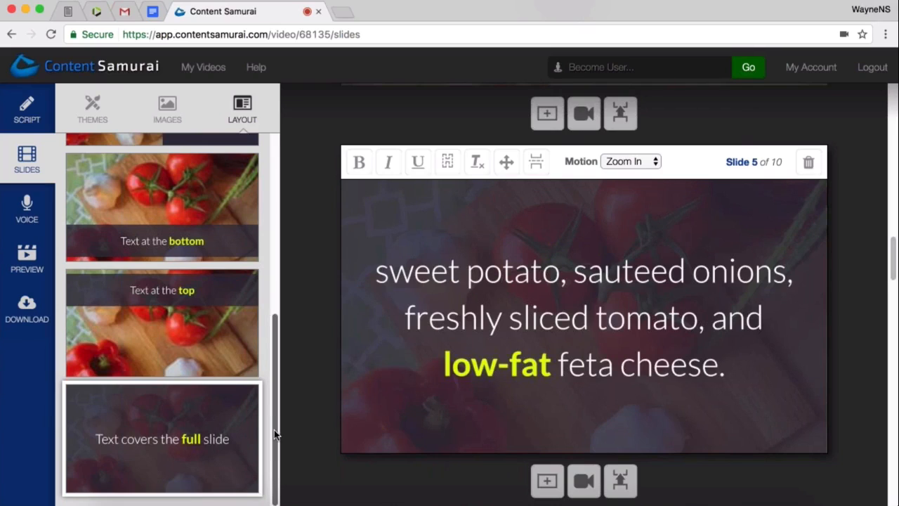
pyautogui.scroll(1, 277, 391)
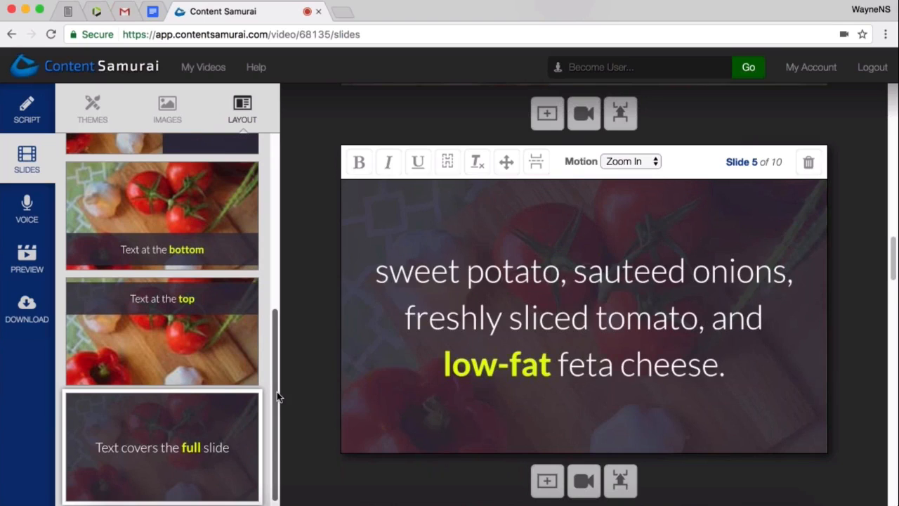
pyautogui.moveTo(277, 391); pyautogui.dragTo(268, 246)
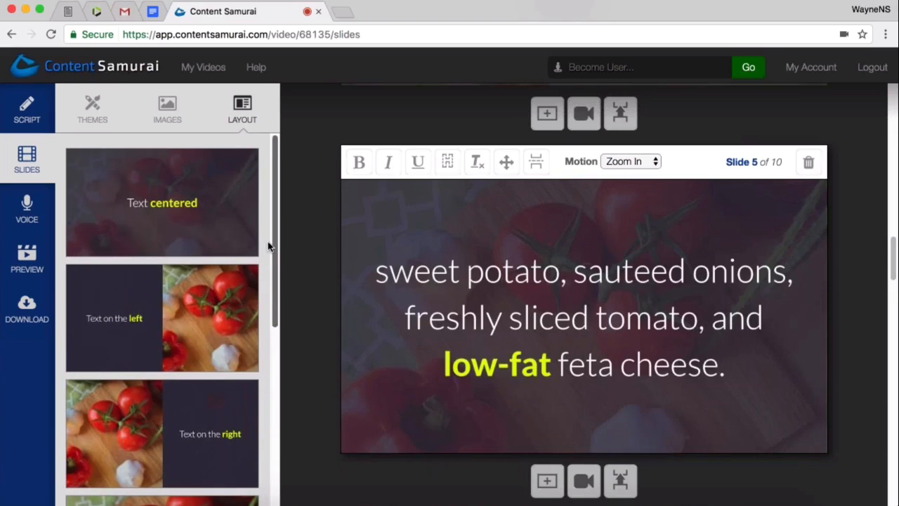
pyautogui.click(176, 211)
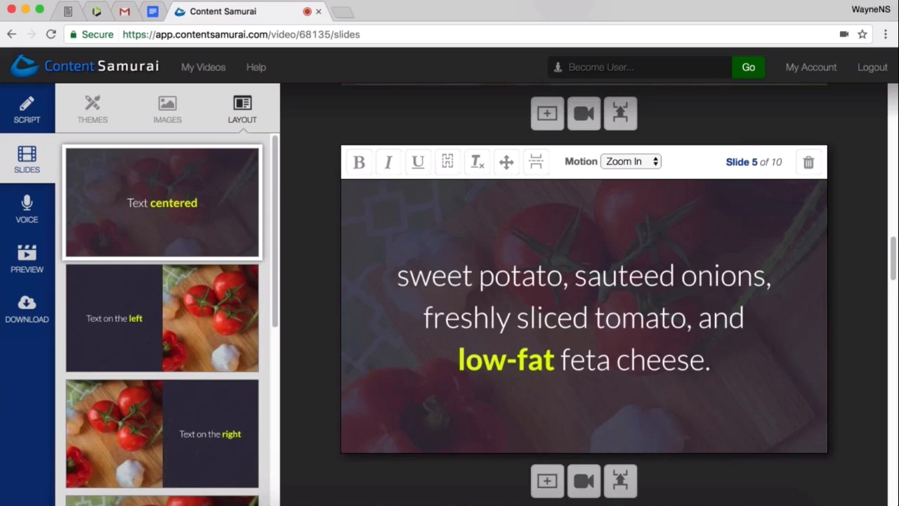
# - Show the hidden text on slide 4, about healthy pizza toppings, and merge slide 5 into it
pyautogui.scroll(5, 670, 383)
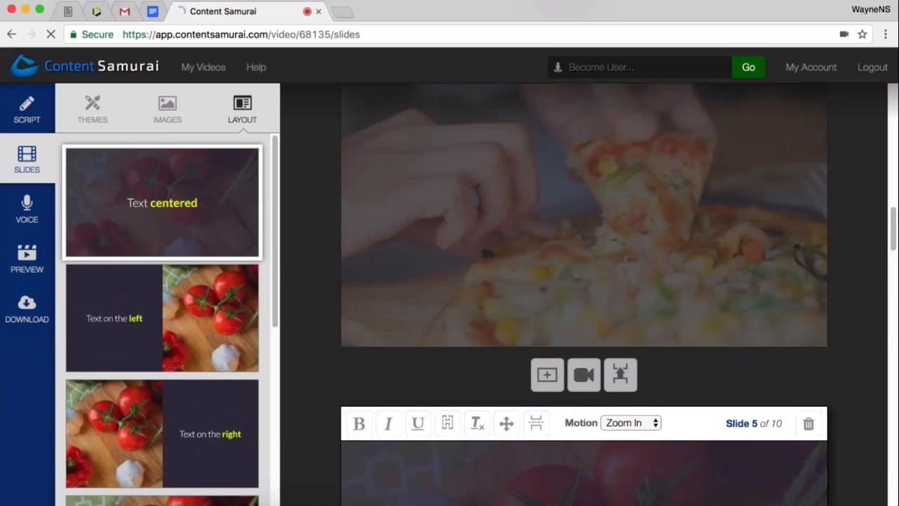
pyautogui.scroll(1, 673, 382)
pyautogui.click(492, 260)
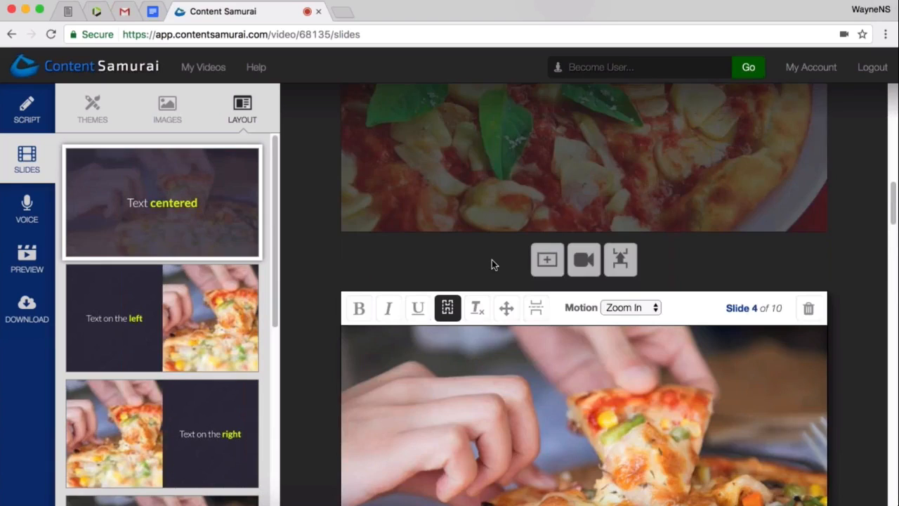
pyautogui.scroll(-4, 689, 398)
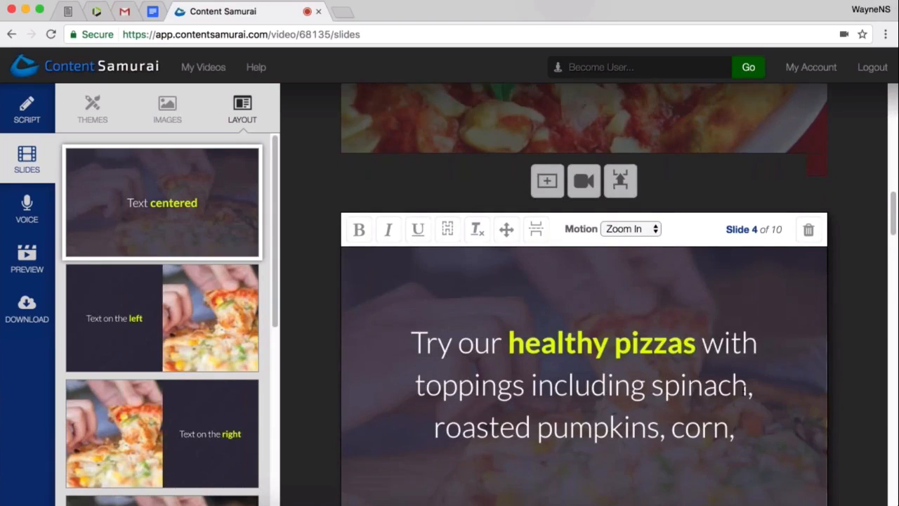
pyautogui.scroll(-1, 690, 394)
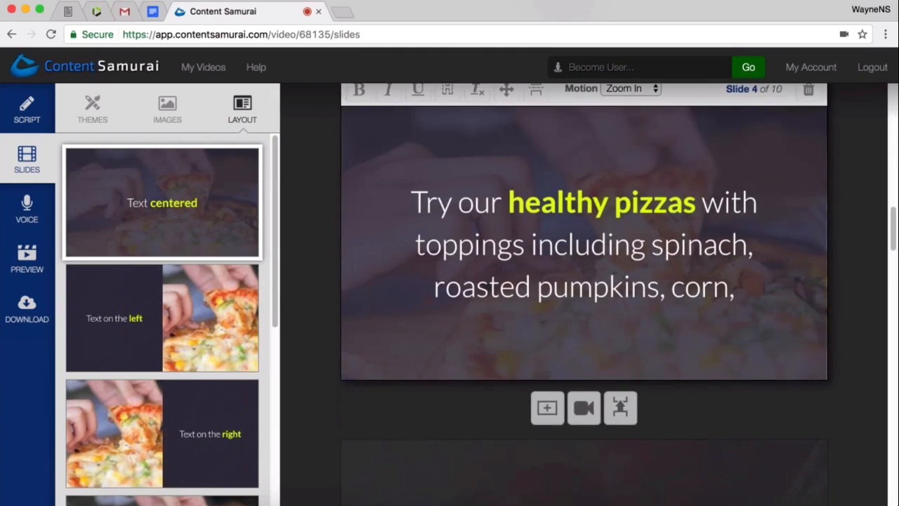
pyautogui.click(621, 408)
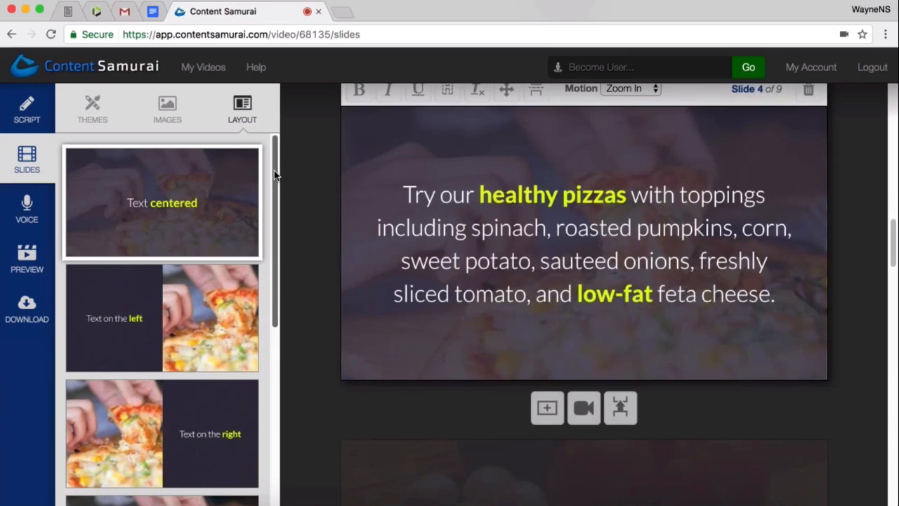
# - Try the "Text covers the full slide" layout on the merged slide 4 and return it to "Text centered"
pyautogui.scroll(-2, 277, 210)
pyautogui.scroll(-5, 276, 318)
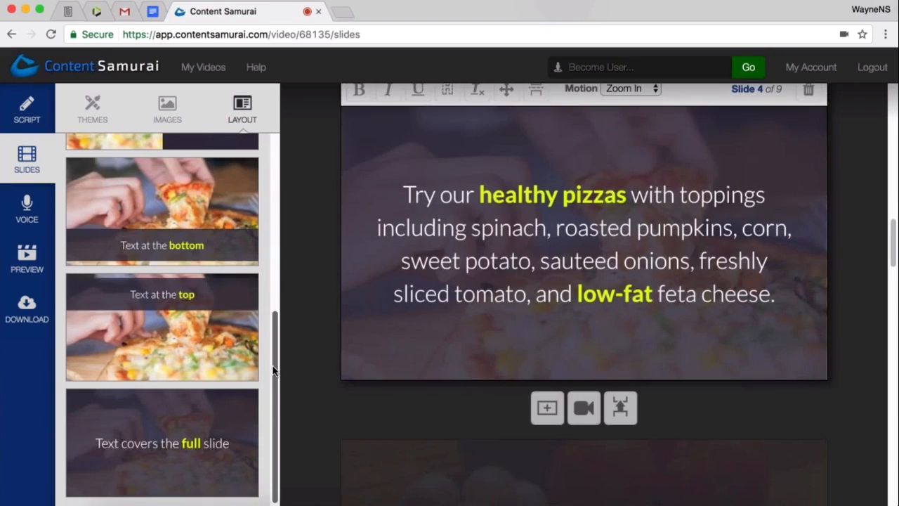
pyautogui.click(151, 462)
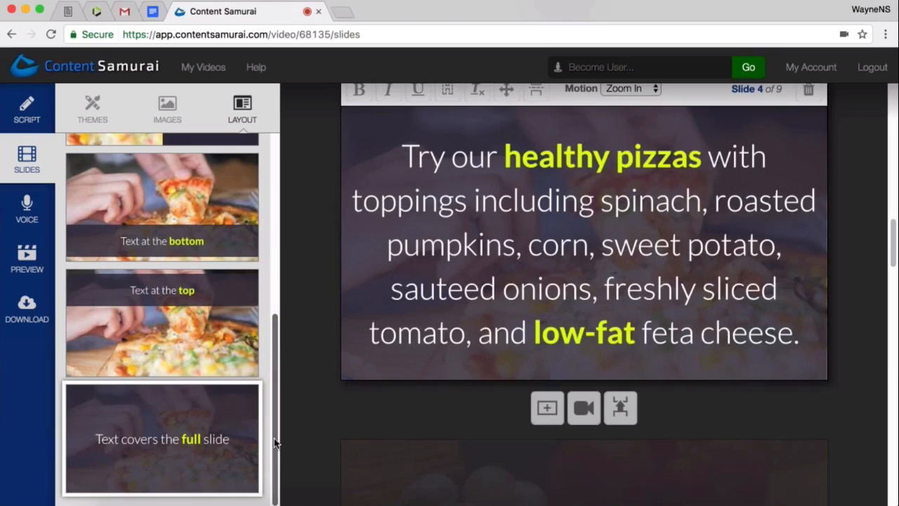
pyautogui.scroll(2, 274, 341)
pyautogui.scroll(10, 273, 341)
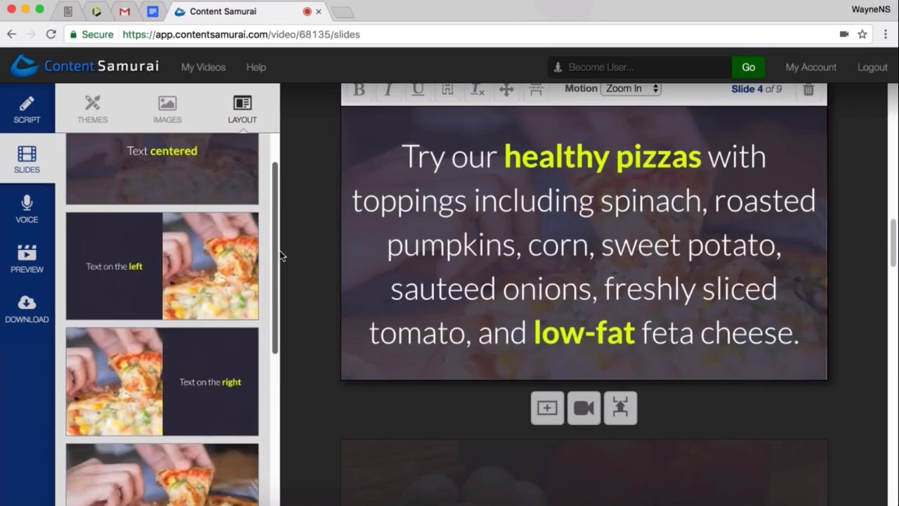
pyautogui.click(167, 209)
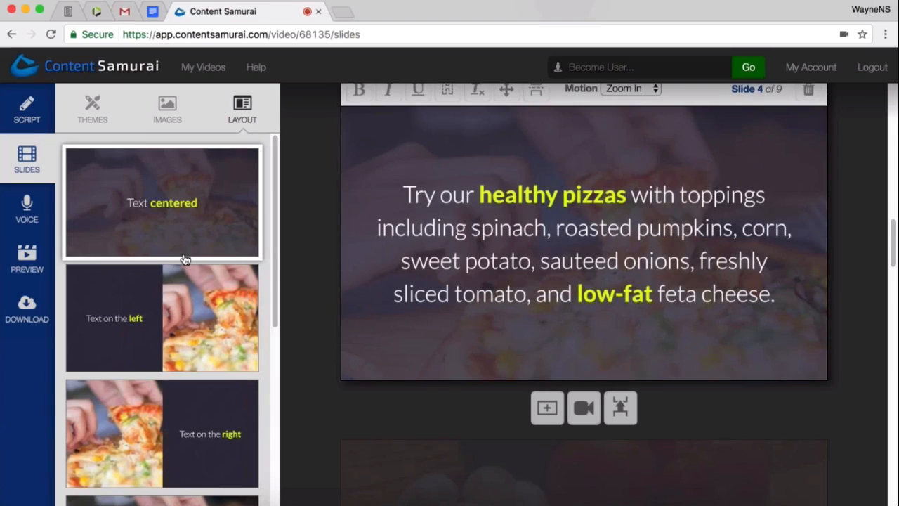
# - Show the hidden text on slide 2, about working the calories off in the gym
pyautogui.scroll(-5, 162, 422)
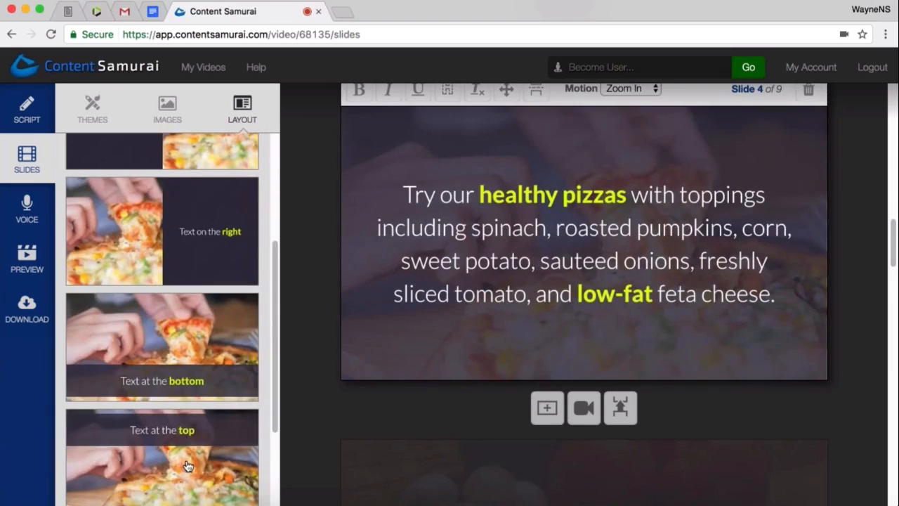
pyautogui.scroll(-1, 196, 457)
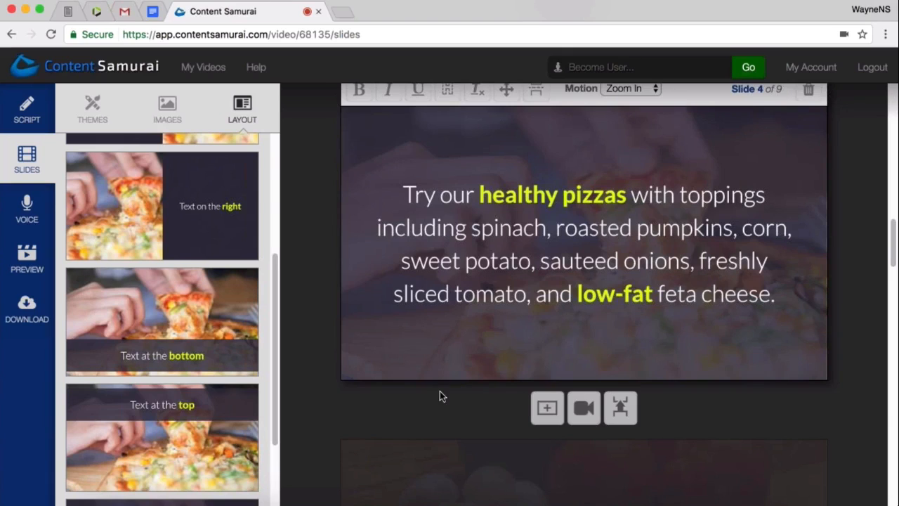
pyautogui.scroll(2, 496, 376)
pyautogui.scroll(2, 496, 376)
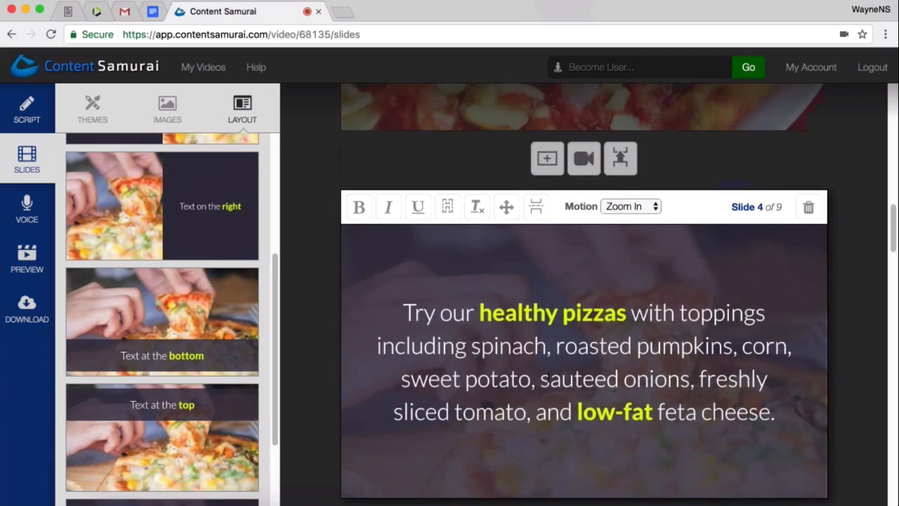
pyautogui.scroll(5, 553, 377)
pyautogui.scroll(14, 555, 375)
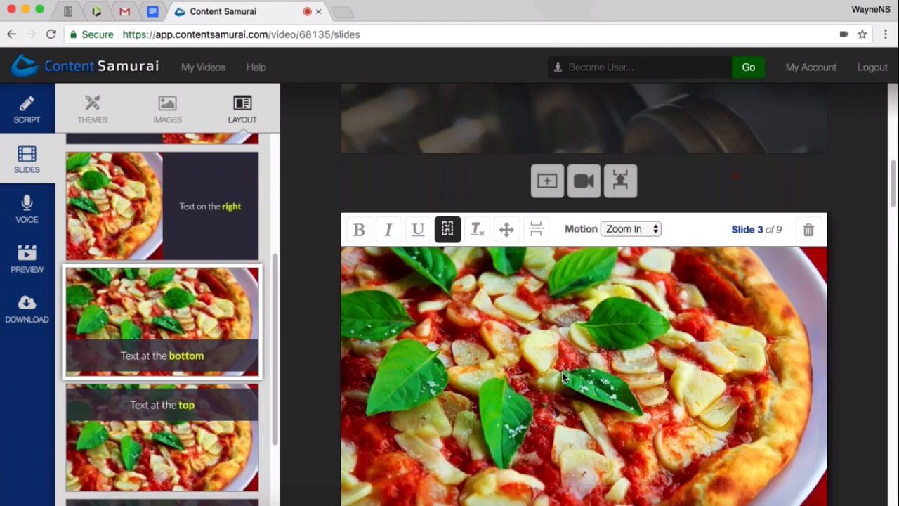
pyautogui.scroll(3, 564, 377)
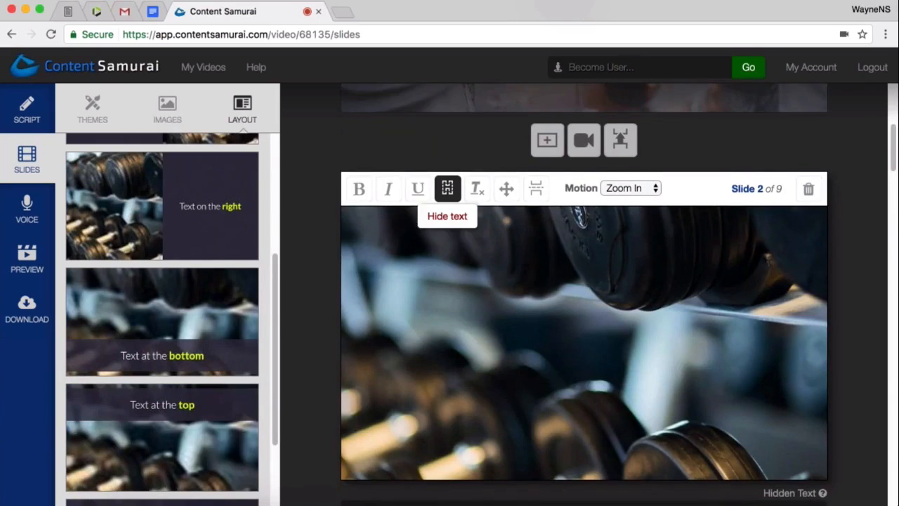
pyautogui.click(448, 188)
pyautogui.scroll(-1, 513, 345)
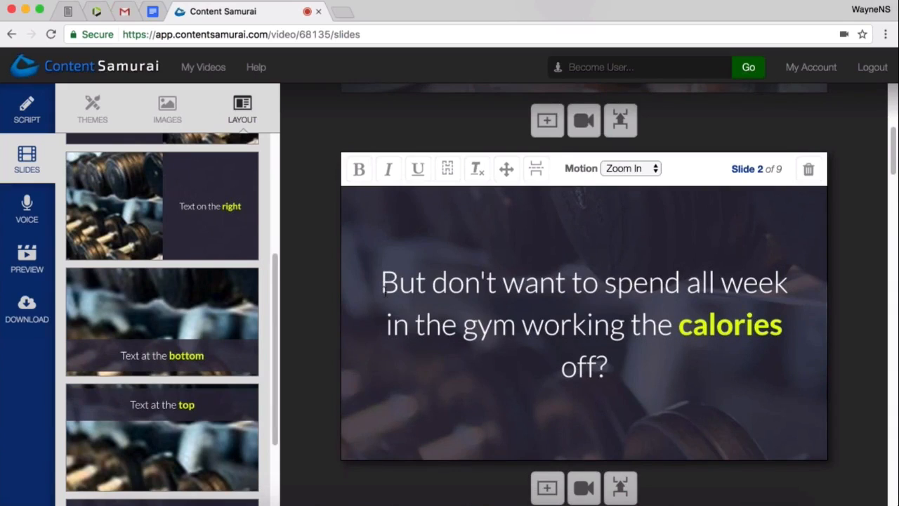
pyautogui.moveTo(380, 283); pyautogui.dragTo(608, 366)
pyautogui.click(610, 367)
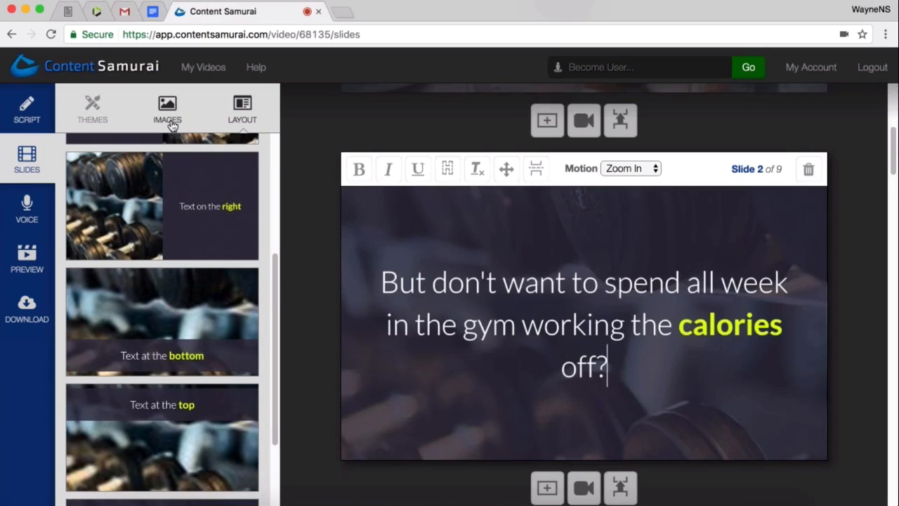
# - Search images for slide 2 with the suggested keyword "calories", matching the emphasized word in its text, and browse the results
pyautogui.click(169, 121)
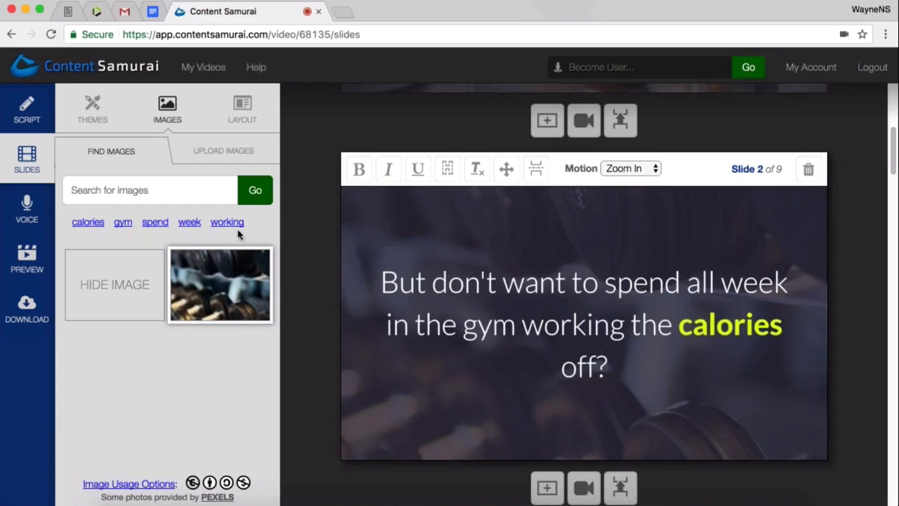
pyautogui.click(86, 224)
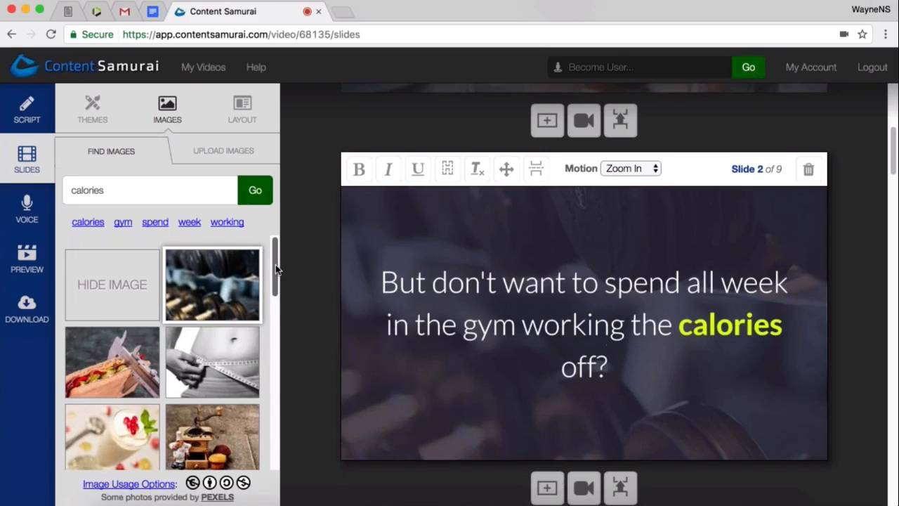
pyautogui.moveTo(276, 265); pyautogui.dragTo(278, 261)
pyautogui.moveTo(275, 274); pyautogui.dragTo(295, 256)
pyautogui.doubleClick(739, 326)
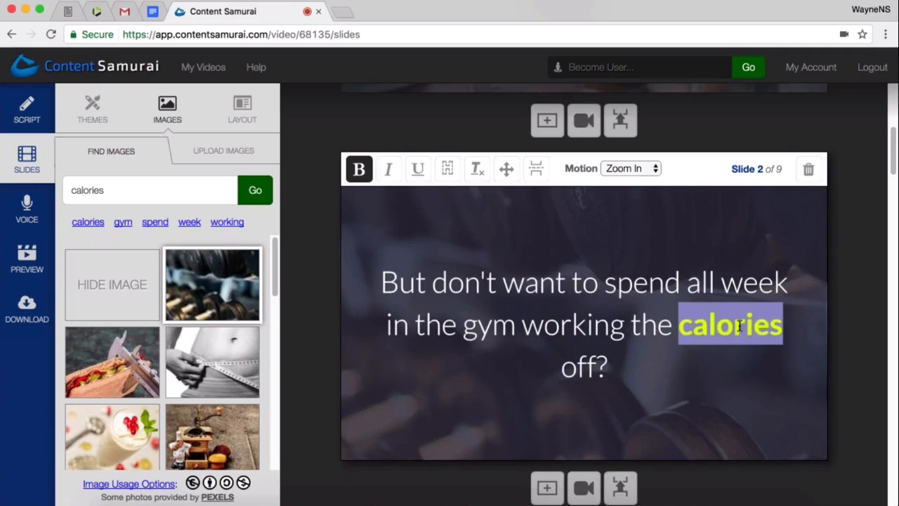
pyautogui.click(692, 373)
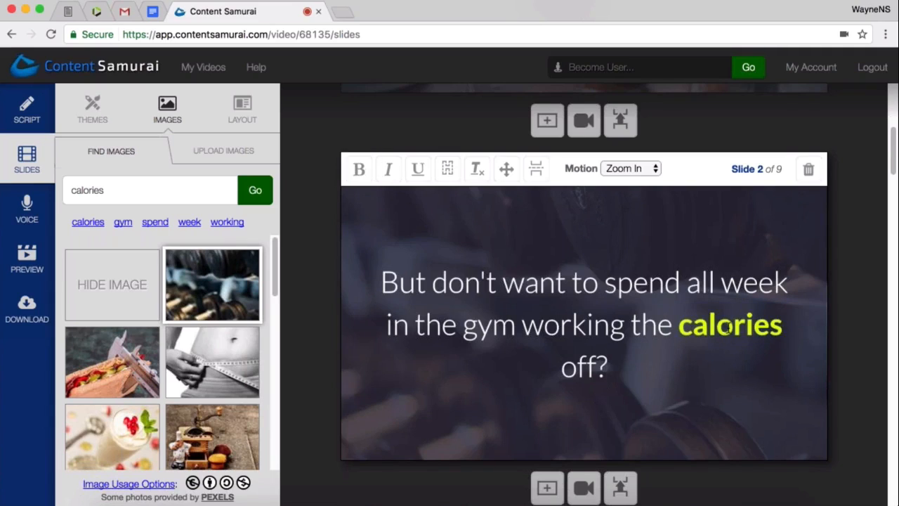
pyautogui.doubleClick(727, 327)
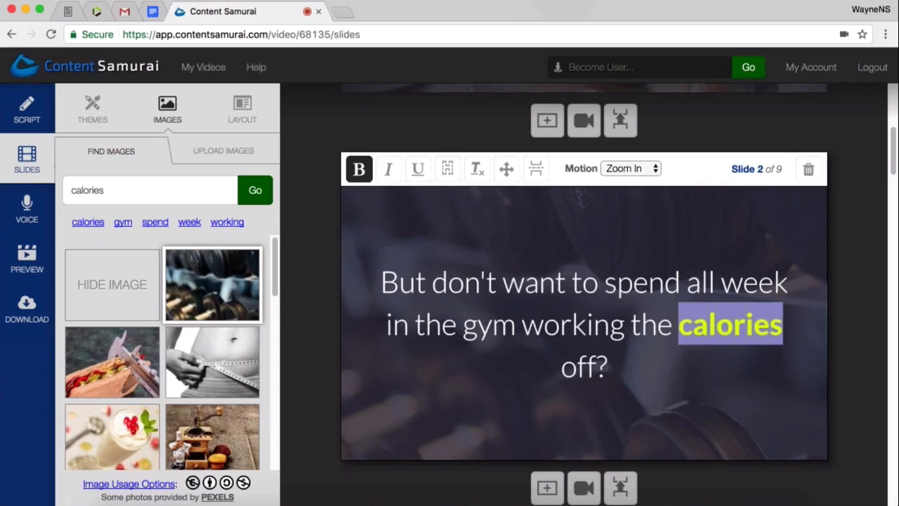
pyautogui.click(662, 381)
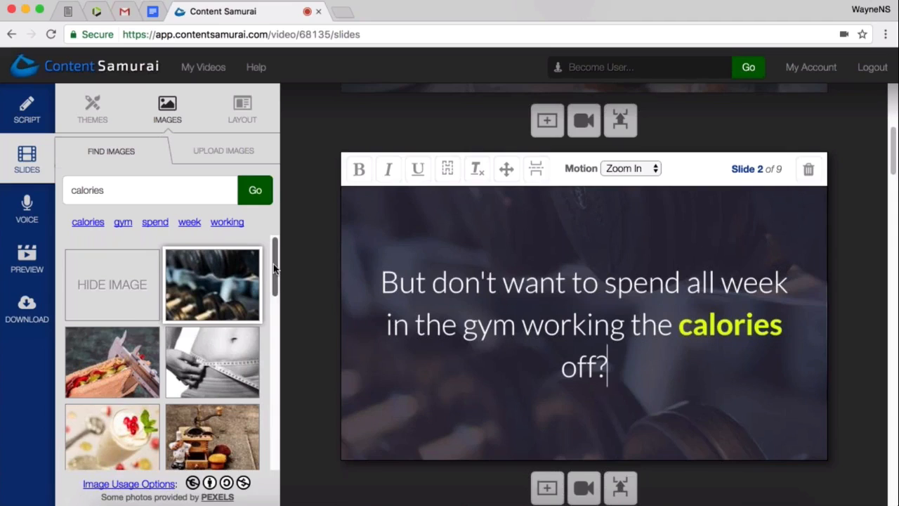
pyautogui.moveTo(273, 263); pyautogui.dragTo(266, 354)
pyautogui.scroll(-4, 266, 353)
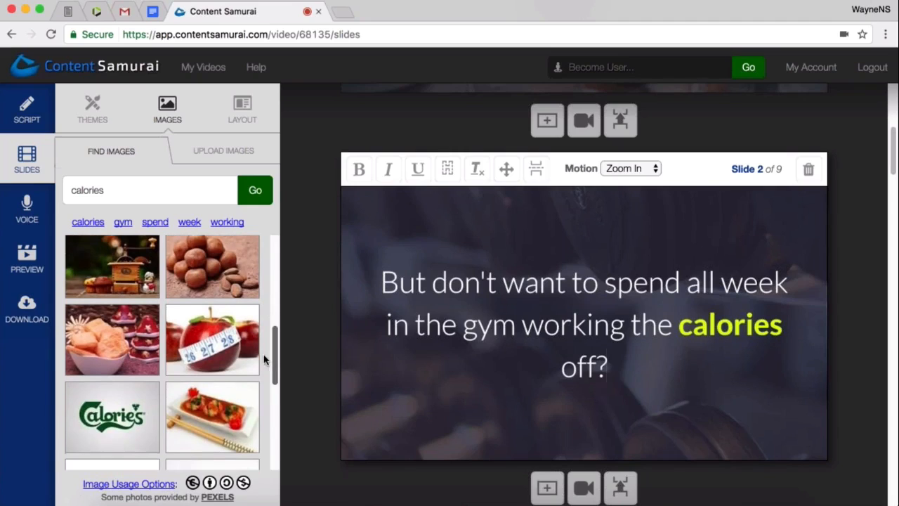
pyautogui.moveTo(263, 358); pyautogui.dragTo(273, 260)
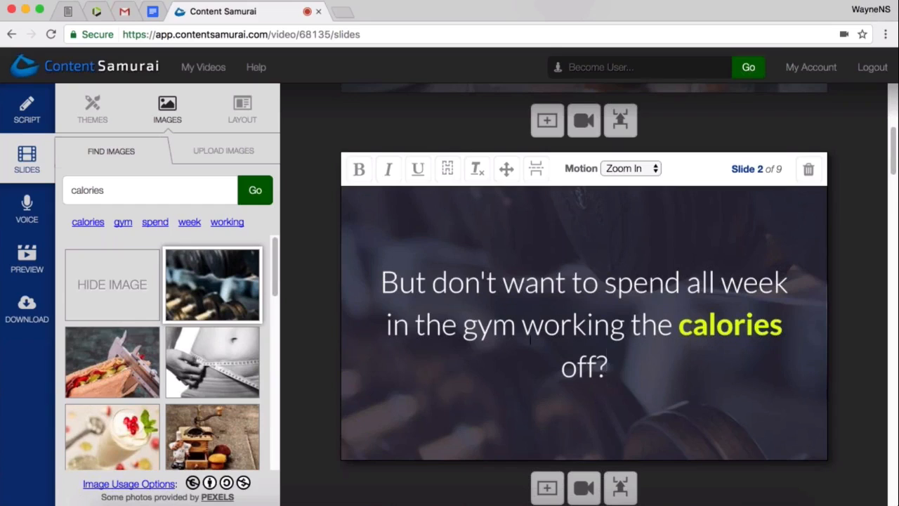
# - Search images with the suggested keyword "gym" and set the photo of the squatting weightlifter as slide 2's background
pyautogui.click(123, 222)
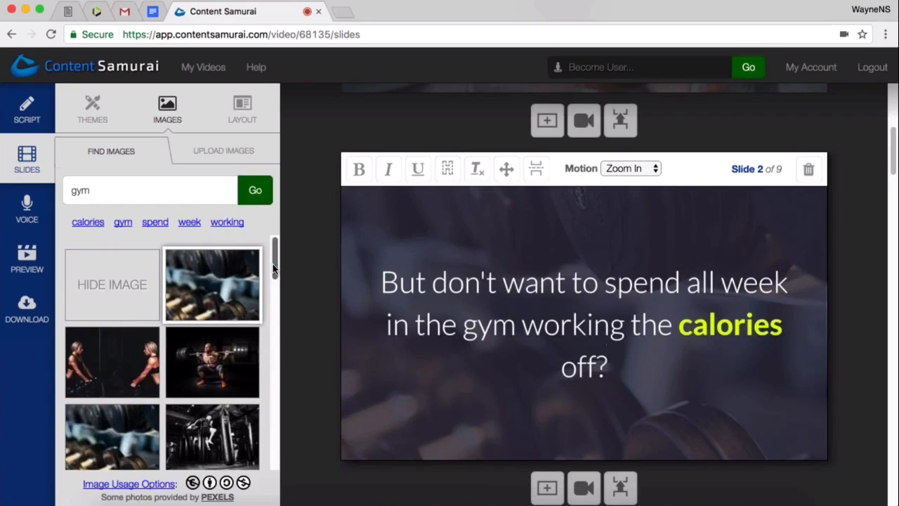
pyautogui.moveTo(274, 270); pyautogui.dragTo(274, 275)
pyautogui.click(231, 343)
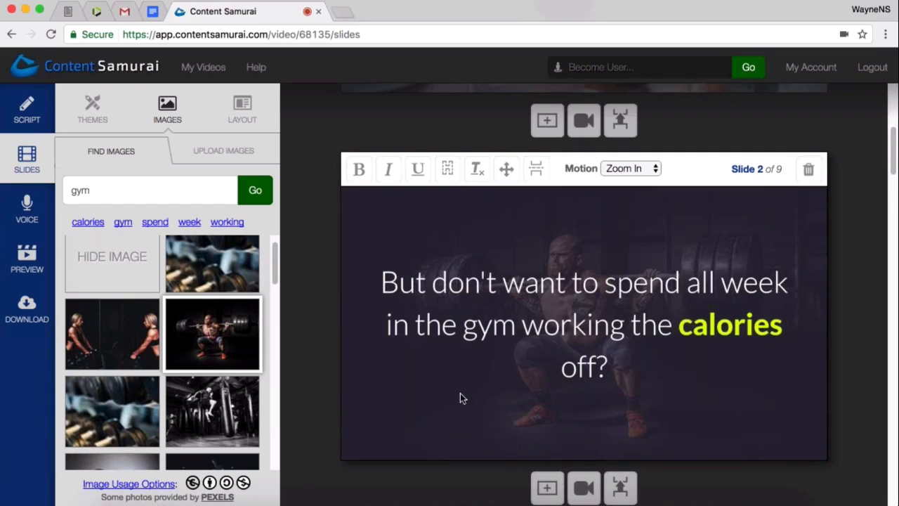
# - Set the same squatting weightlifter photo as the image of slide 3, about the new 'healthy choice' range
pyautogui.scroll(-2, 422, 361)
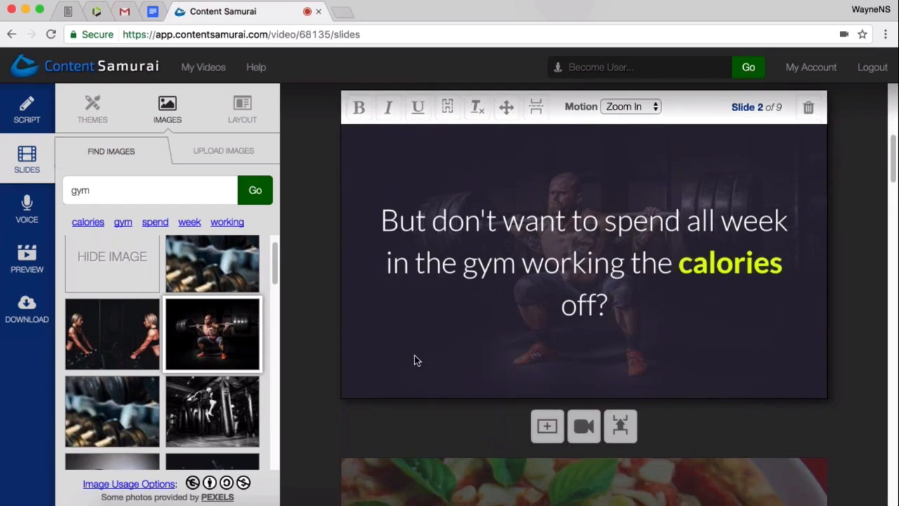
pyautogui.scroll(-10, 377, 356)
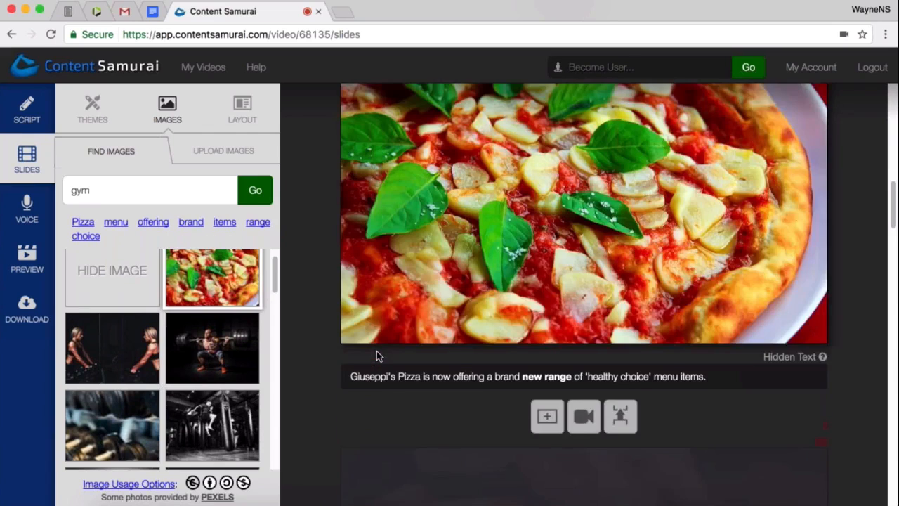
pyautogui.scroll(2, 377, 350)
pyautogui.click(185, 358)
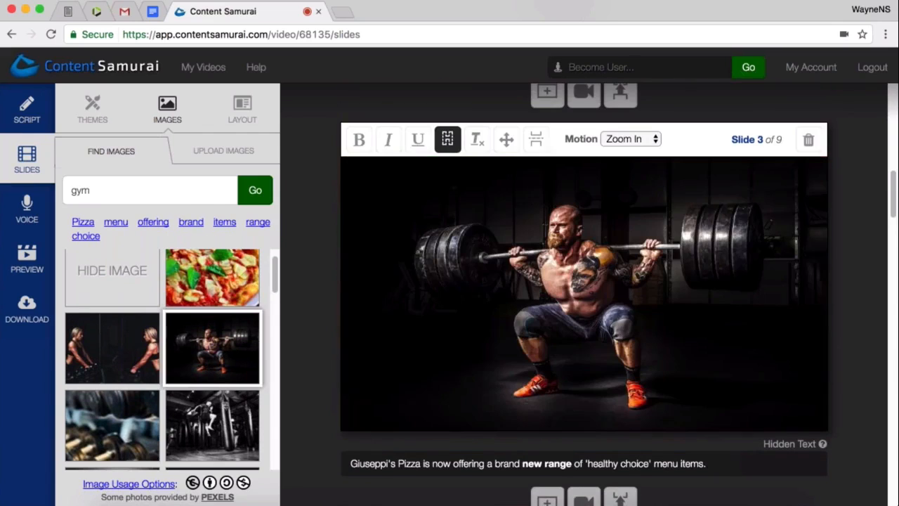
# - Try the squatting weightlifter photo as the background of slide 4, about healthy pizzas, switching between it and the pizza photo and ending on the pizza
pyautogui.scroll(-2, 460, 368)
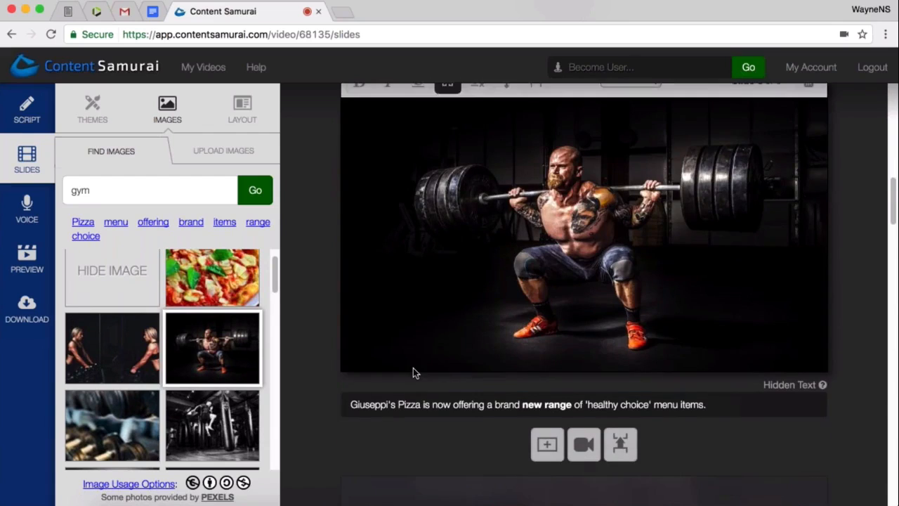
pyautogui.scroll(-5, 413, 368)
pyautogui.click(384, 363)
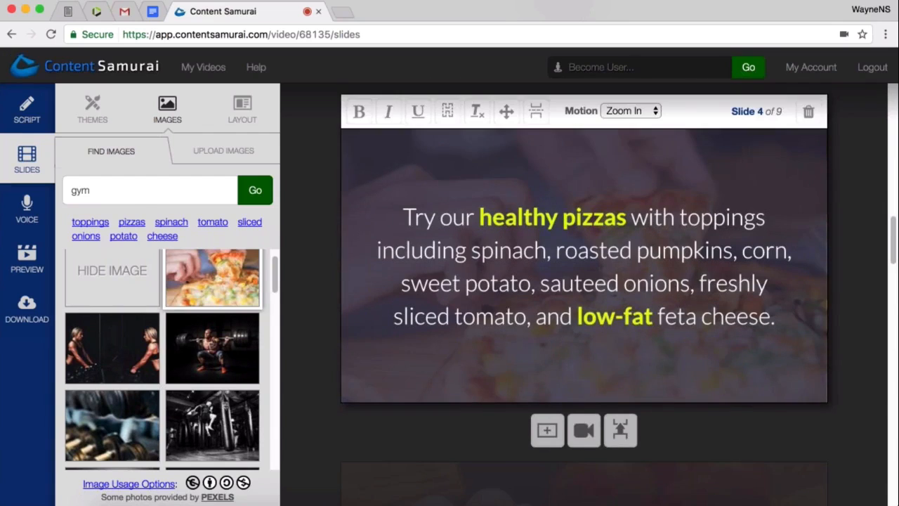
pyautogui.click(206, 359)
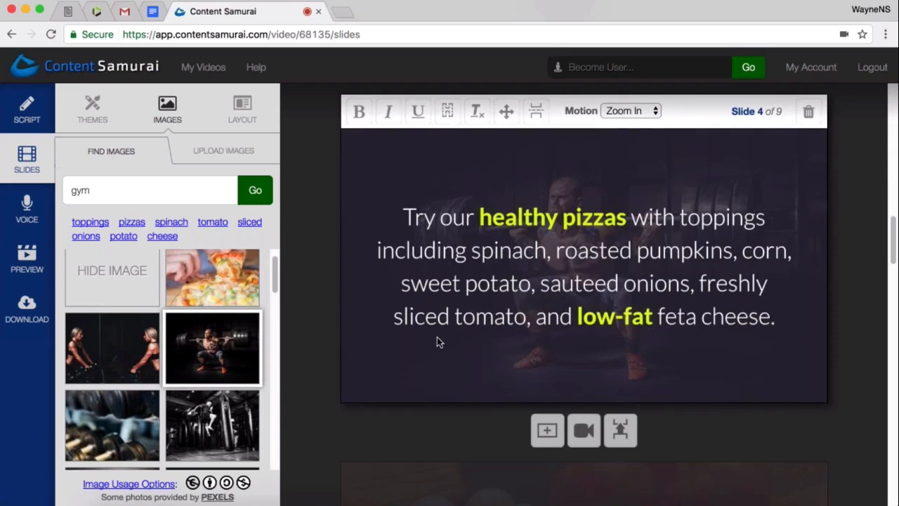
pyautogui.scroll(1, 419, 341)
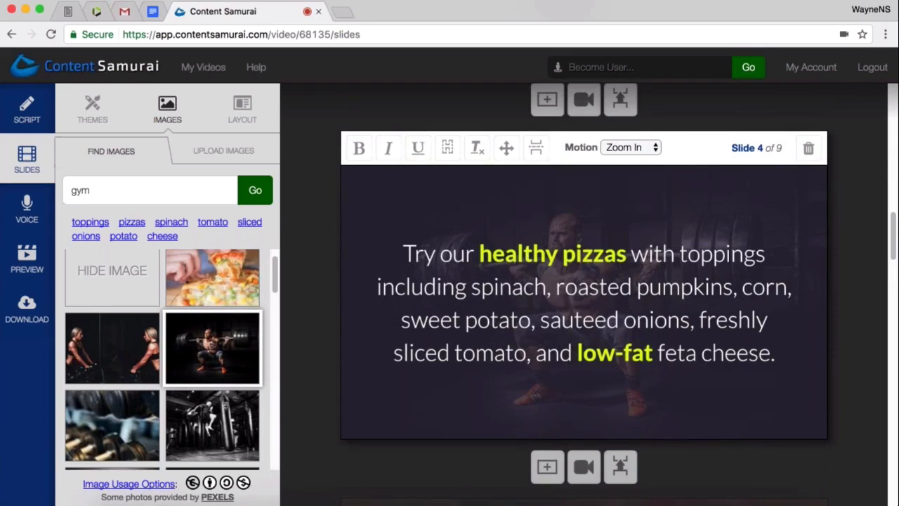
pyautogui.click(206, 284)
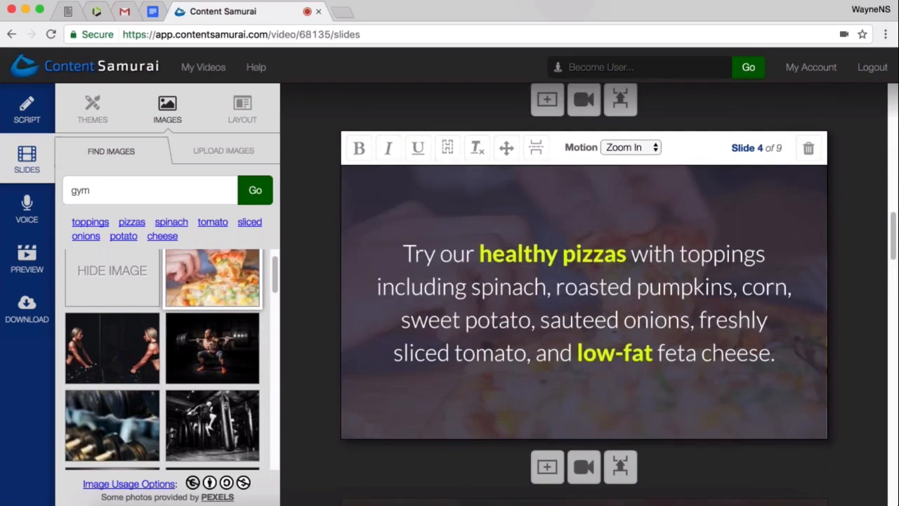
pyautogui.click(230, 367)
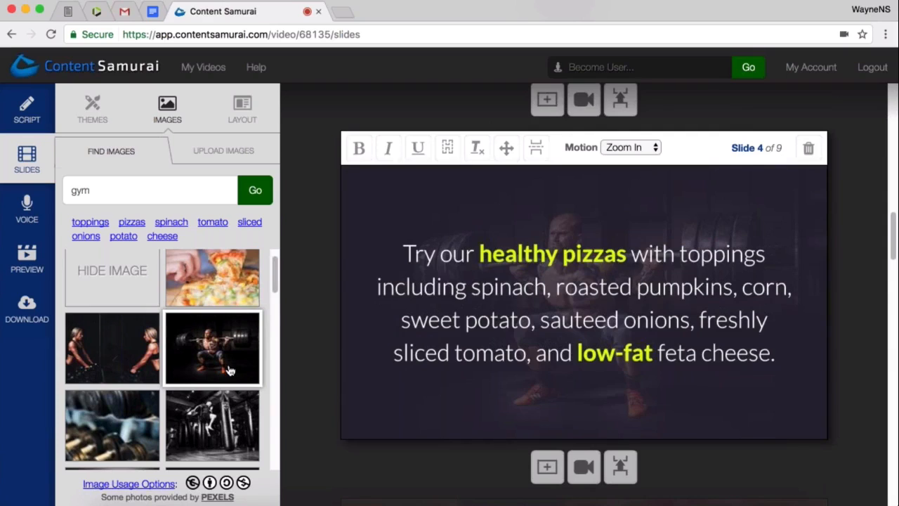
pyautogui.click(214, 299)
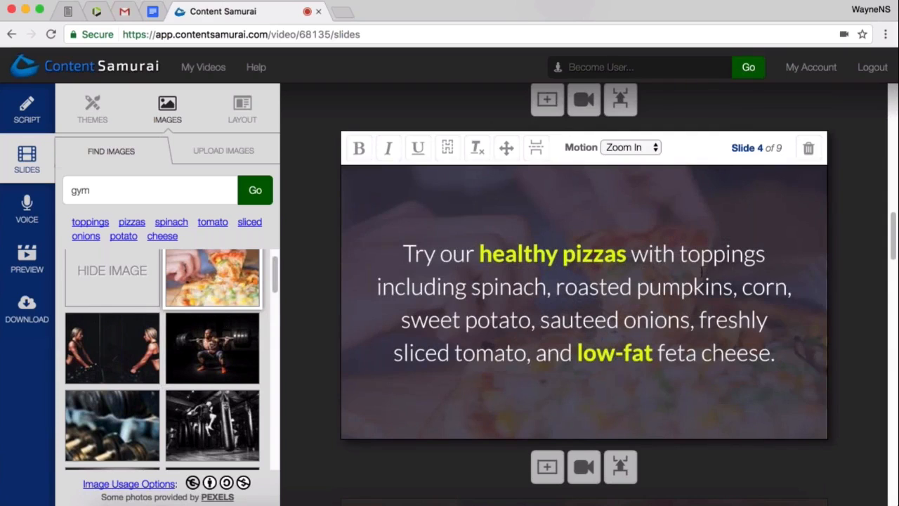
# - Select slide 6, about the zesty lemon quinoa salad, and search images with its suggested keyword "lemon", browsing the results
pyautogui.scroll(-5, 682, 288)
pyautogui.scroll(-3, 679, 290)
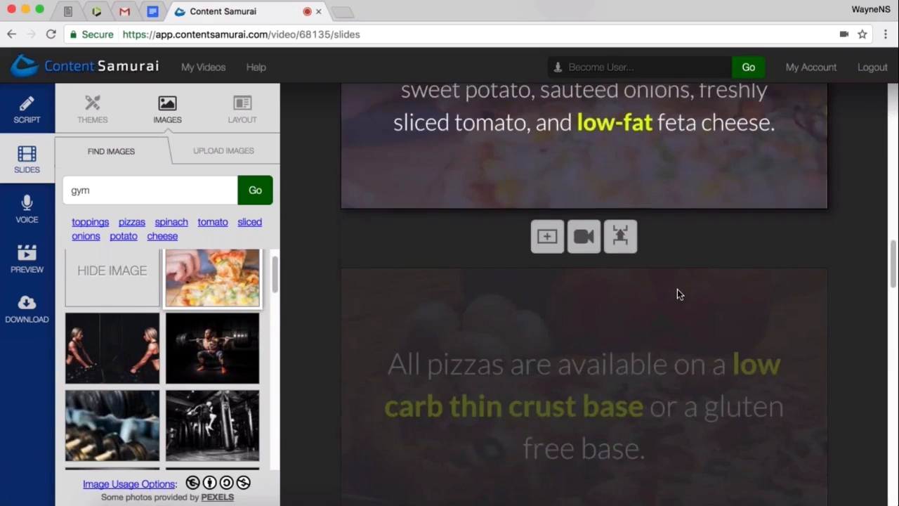
pyautogui.scroll(-7, 583, 295)
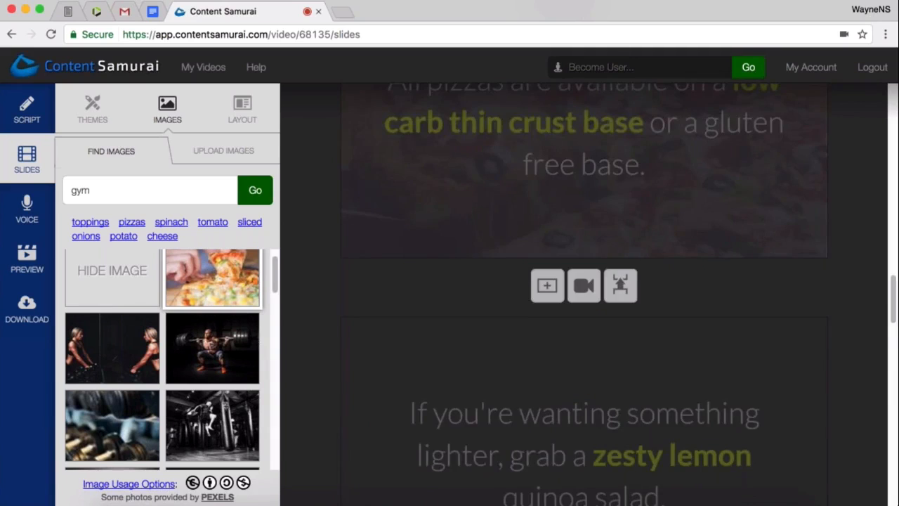
pyautogui.scroll(-4, 583, 288)
pyautogui.scroll(-3, 583, 288)
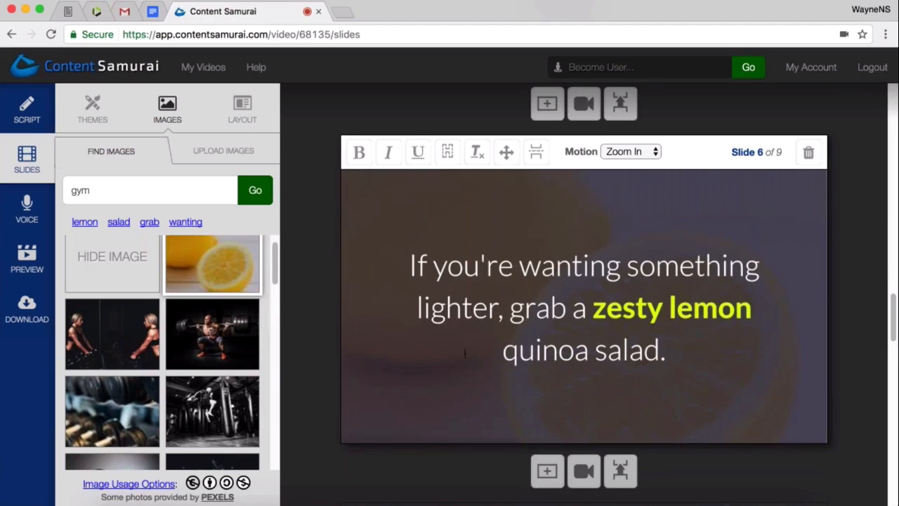
pyautogui.click(85, 223)
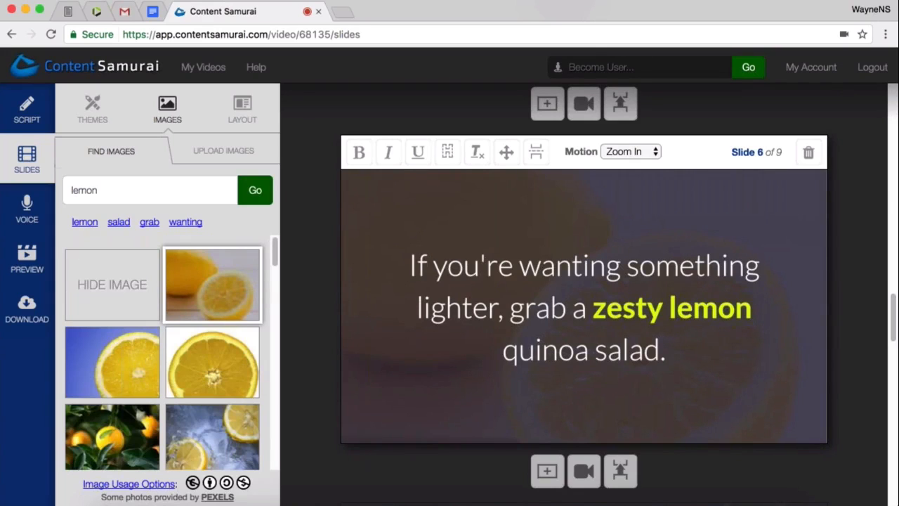
pyautogui.moveTo(274, 253); pyautogui.dragTo(281, 293)
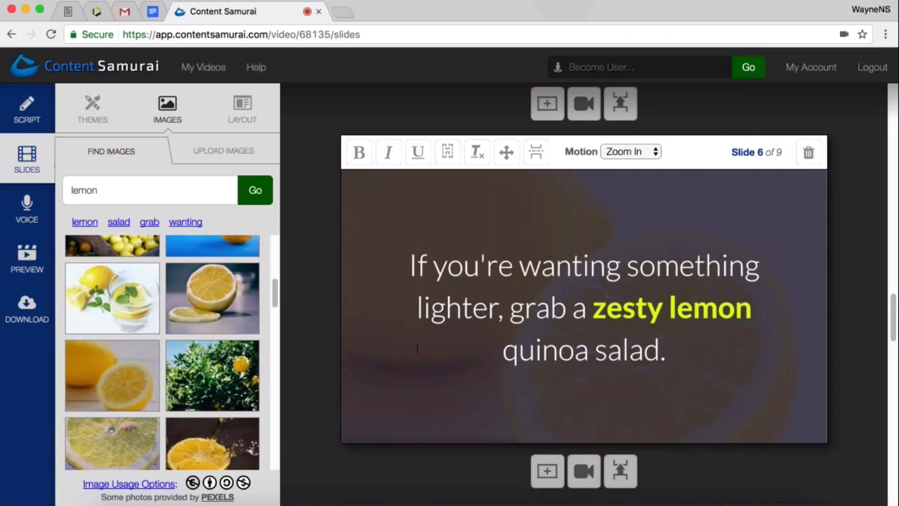
# - Set the photo of whole and halved lemons as the background of slide 7, about delicious low-fat desserts
pyautogui.scroll(-3, 584, 295)
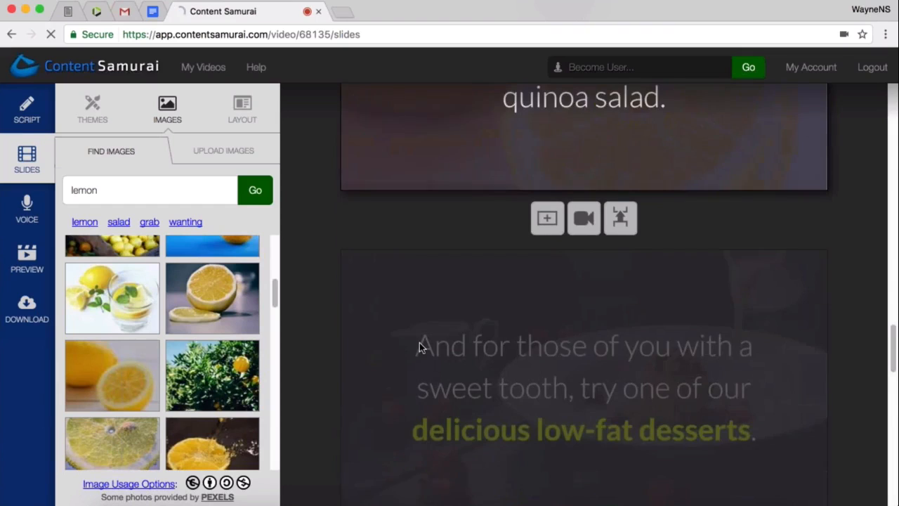
pyautogui.click(420, 342)
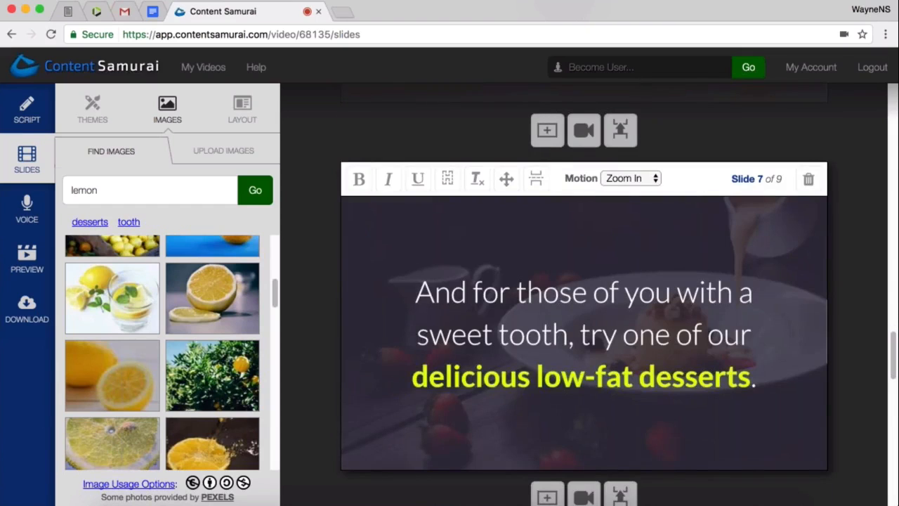
pyautogui.click(112, 376)
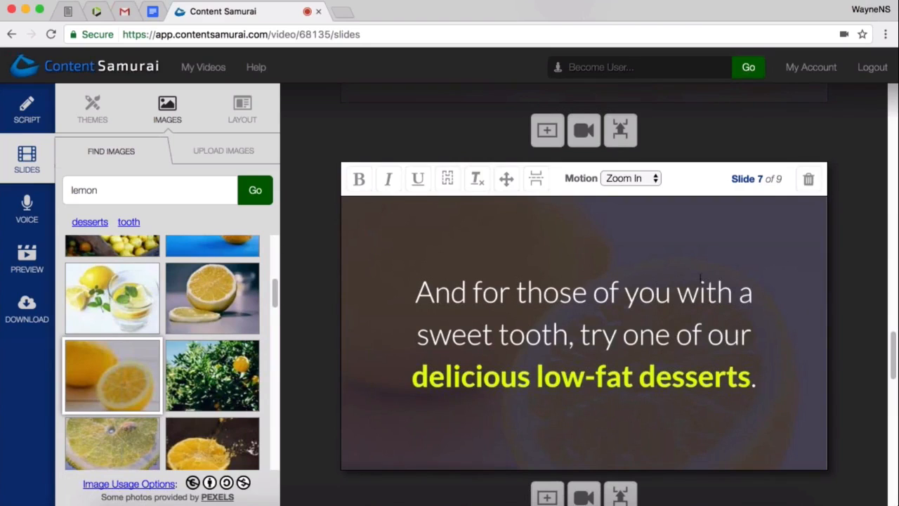
# - Compare the lemon backgrounds of slides 6 and 7, and look further through the lemon image results
pyautogui.scroll(2, 629, 338)
pyautogui.scroll(6, 634, 363)
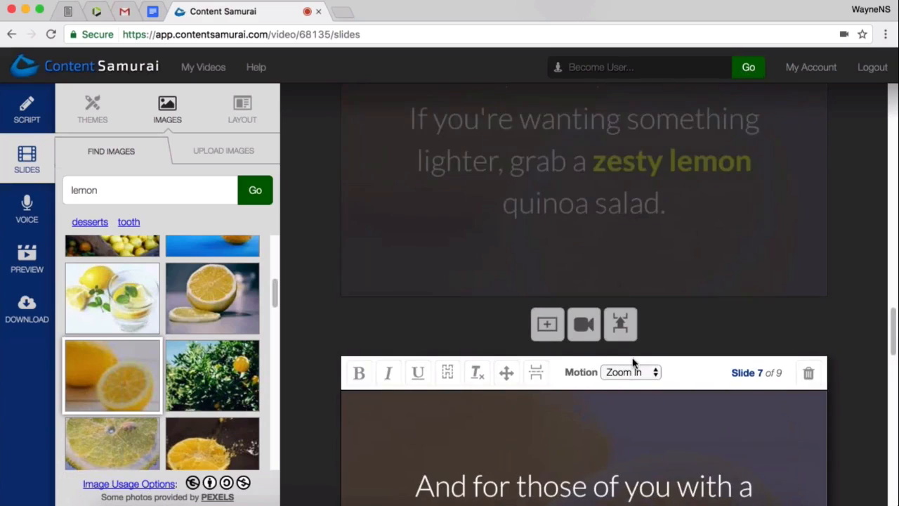
pyautogui.scroll(-3, 561, 298)
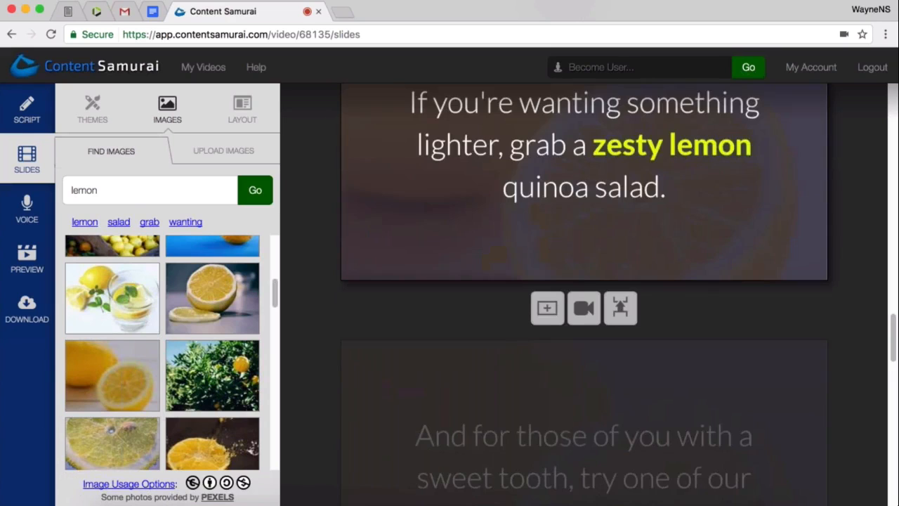
pyautogui.scroll(-4, 620, 354)
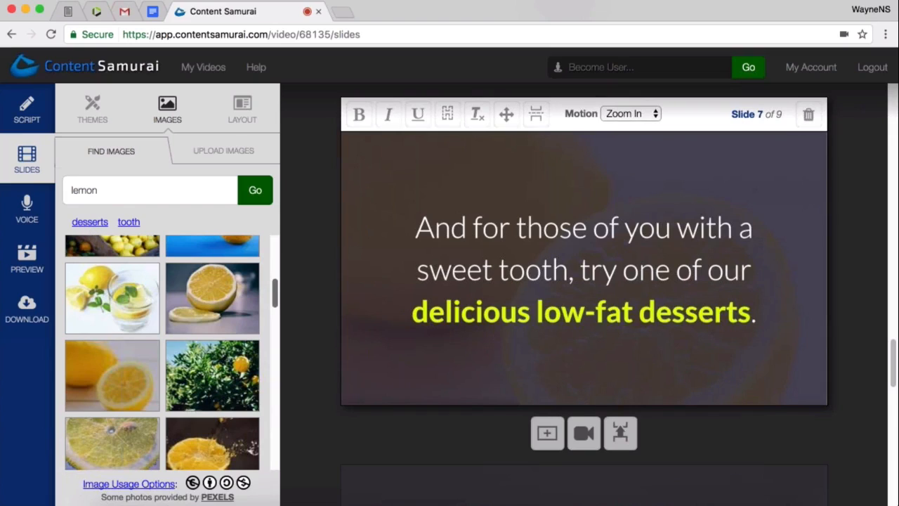
pyautogui.scroll(2, 515, 285)
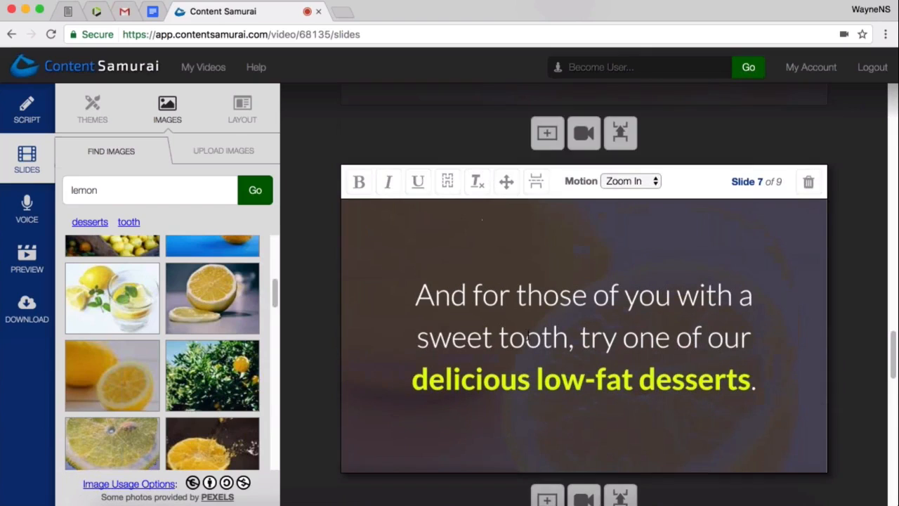
pyautogui.scroll(-1, 521, 362)
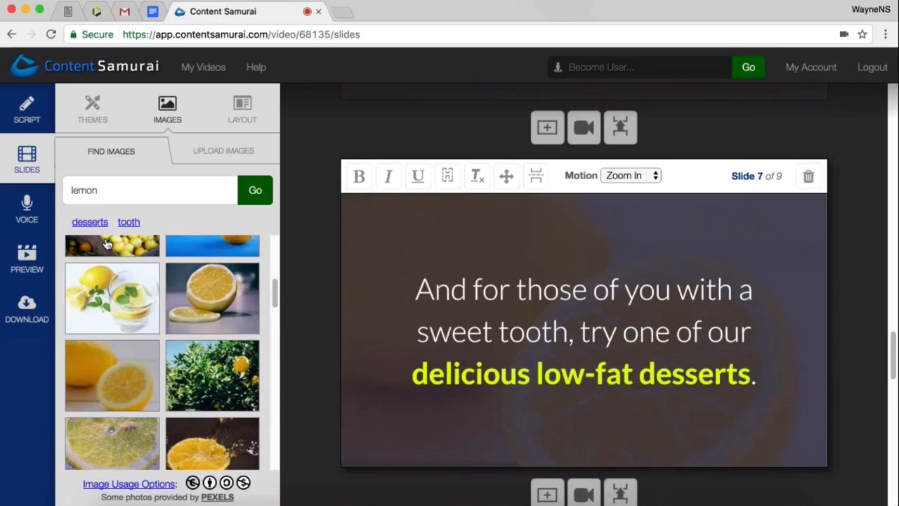
pyautogui.moveTo(276, 291); pyautogui.dragTo(270, 460)
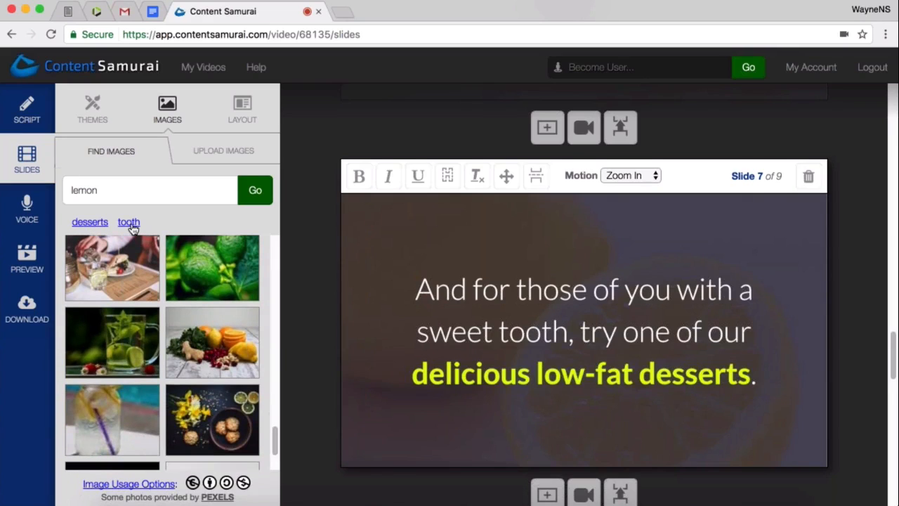